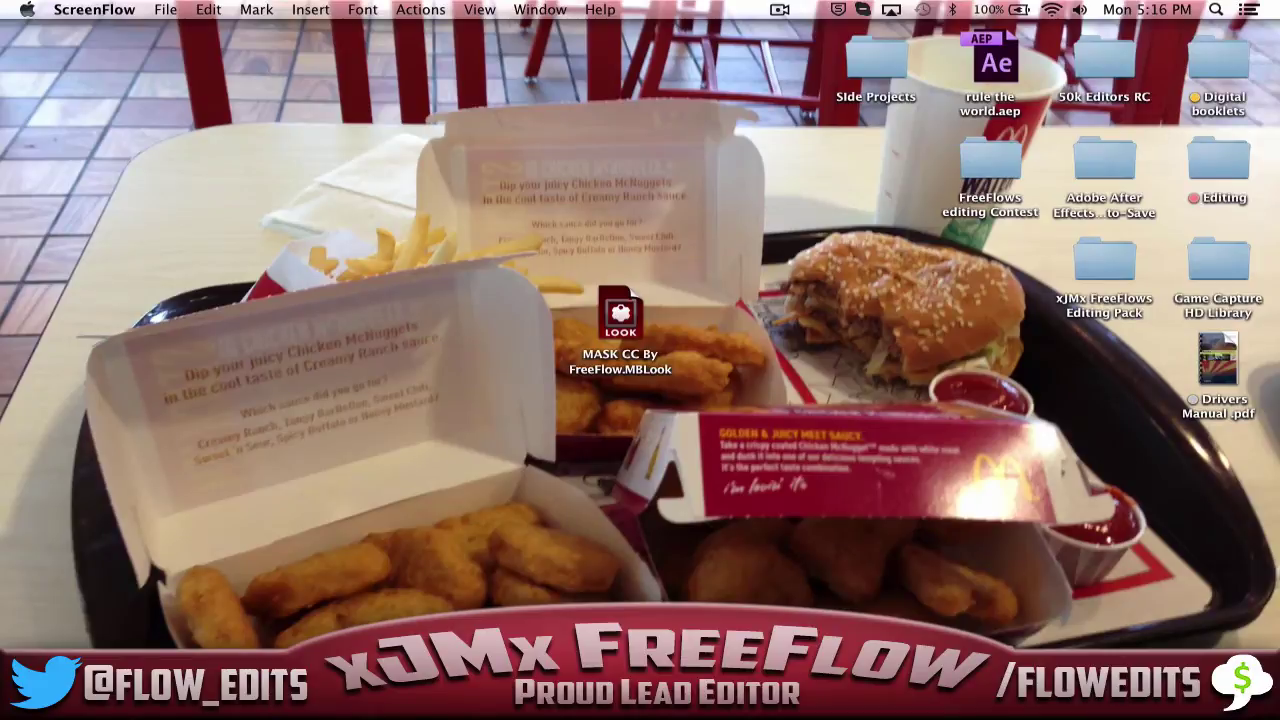
- Restore the minimized Safari window showing the YouTube 'Move Along' video
click(920, 690)
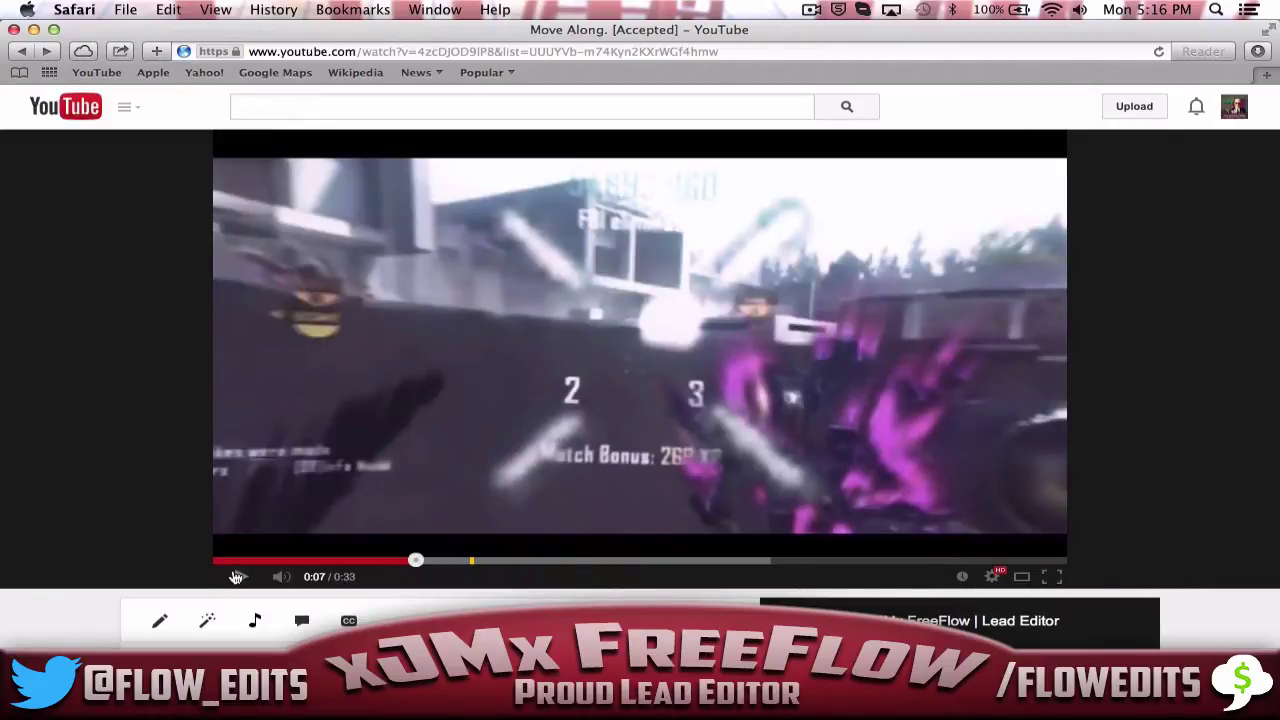
- Play the video to about 0:13, minimize Safari, and select the MASK CC MBLook file
click(237, 576)
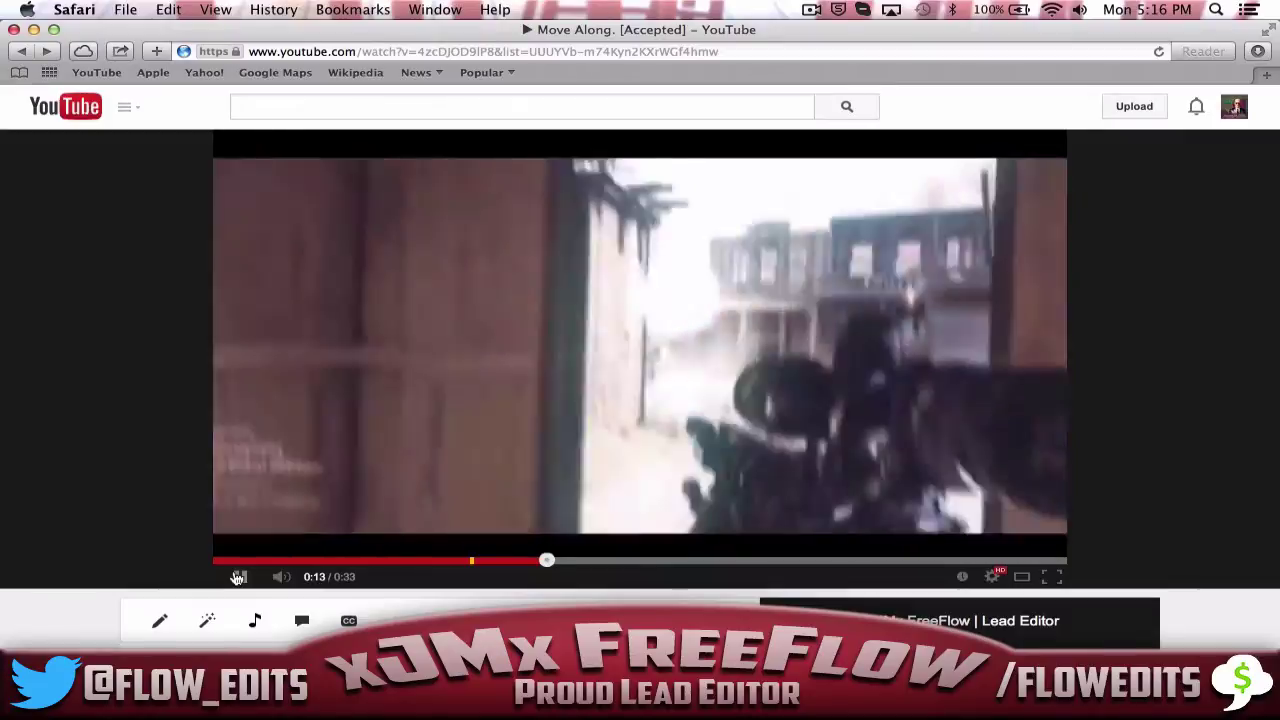
click(239, 576)
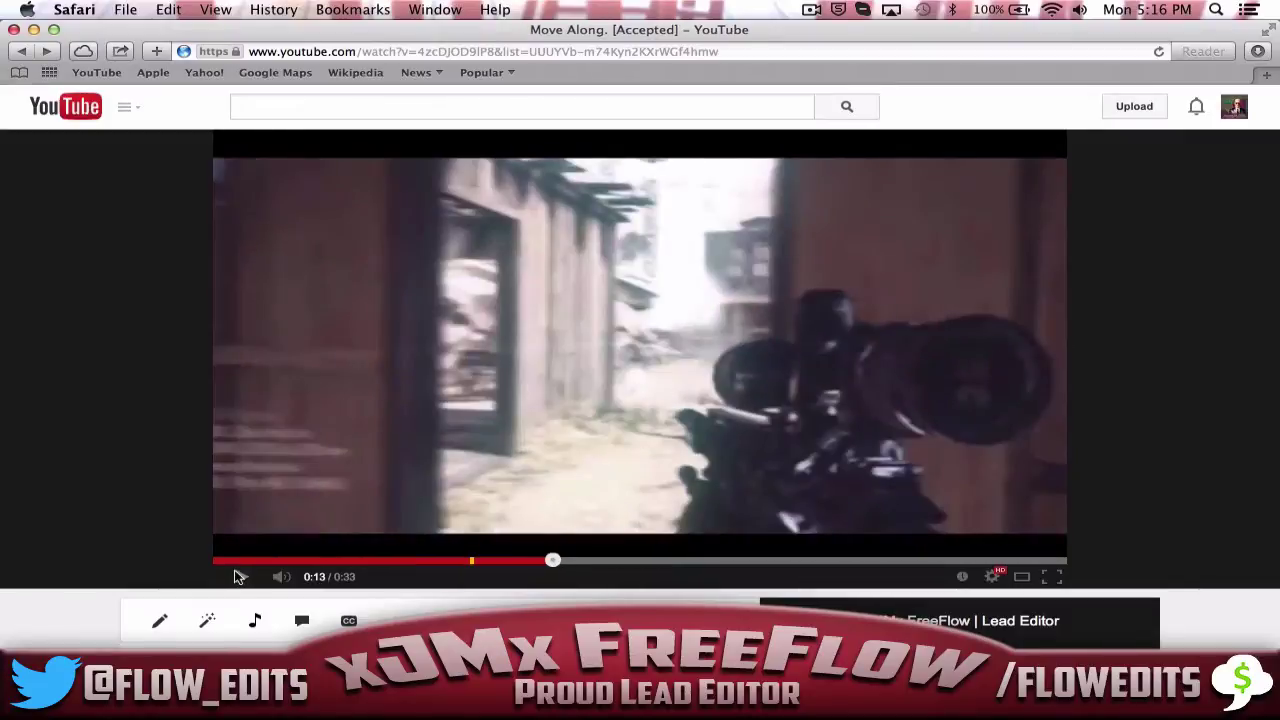
click(34, 30)
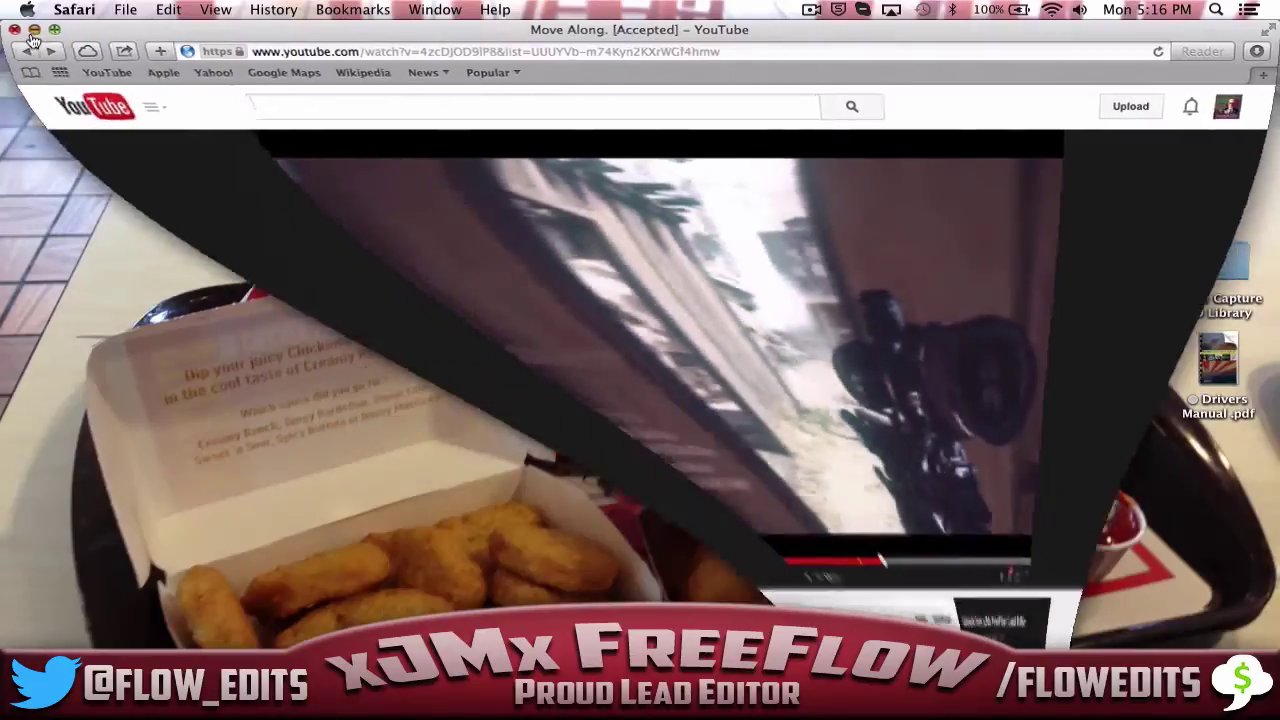
click(619, 310)
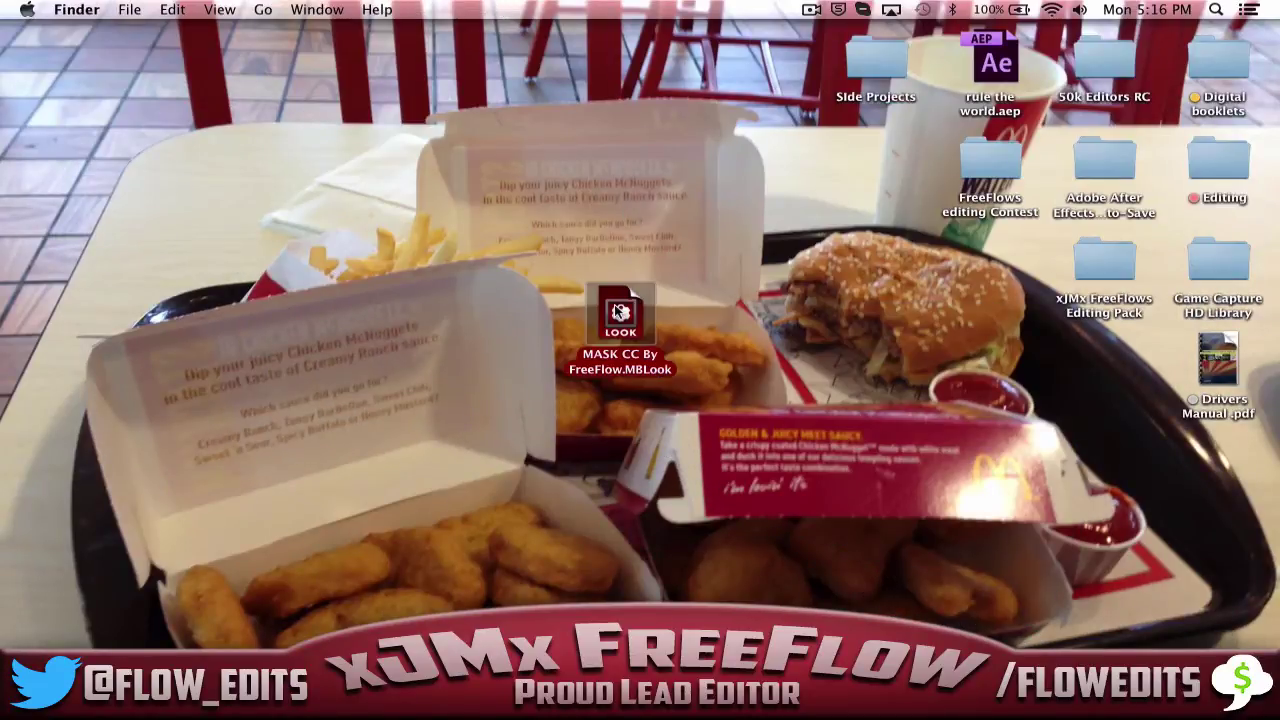
- Preview the MBLook file, then show Like This Vid!'s An3my Twixtor settings in After Effects
key(space)
key(space)
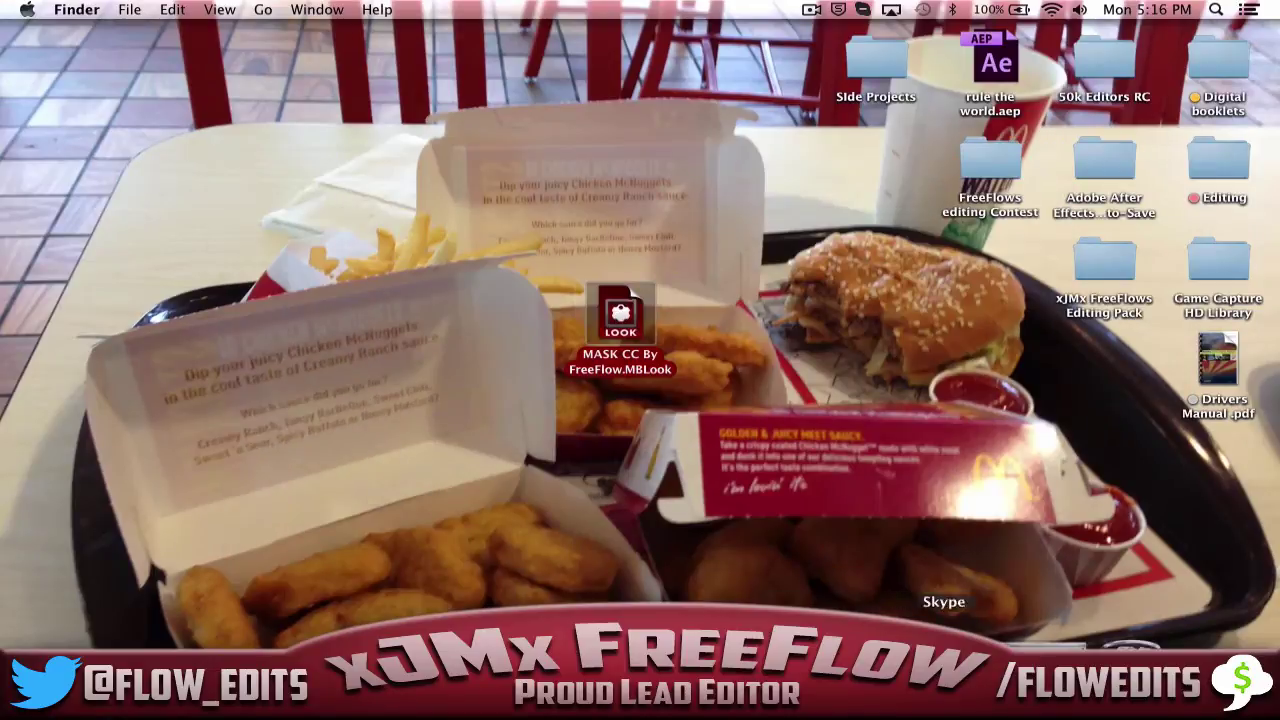
click(940, 700)
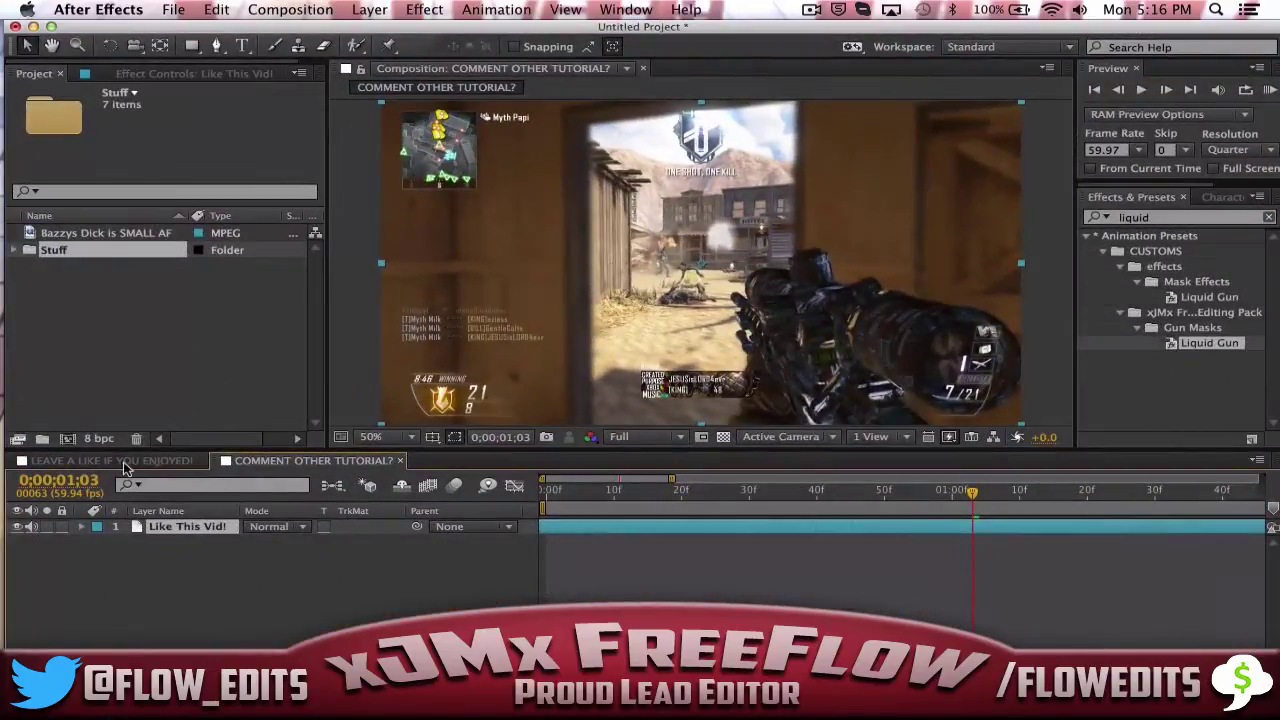
click(112, 460)
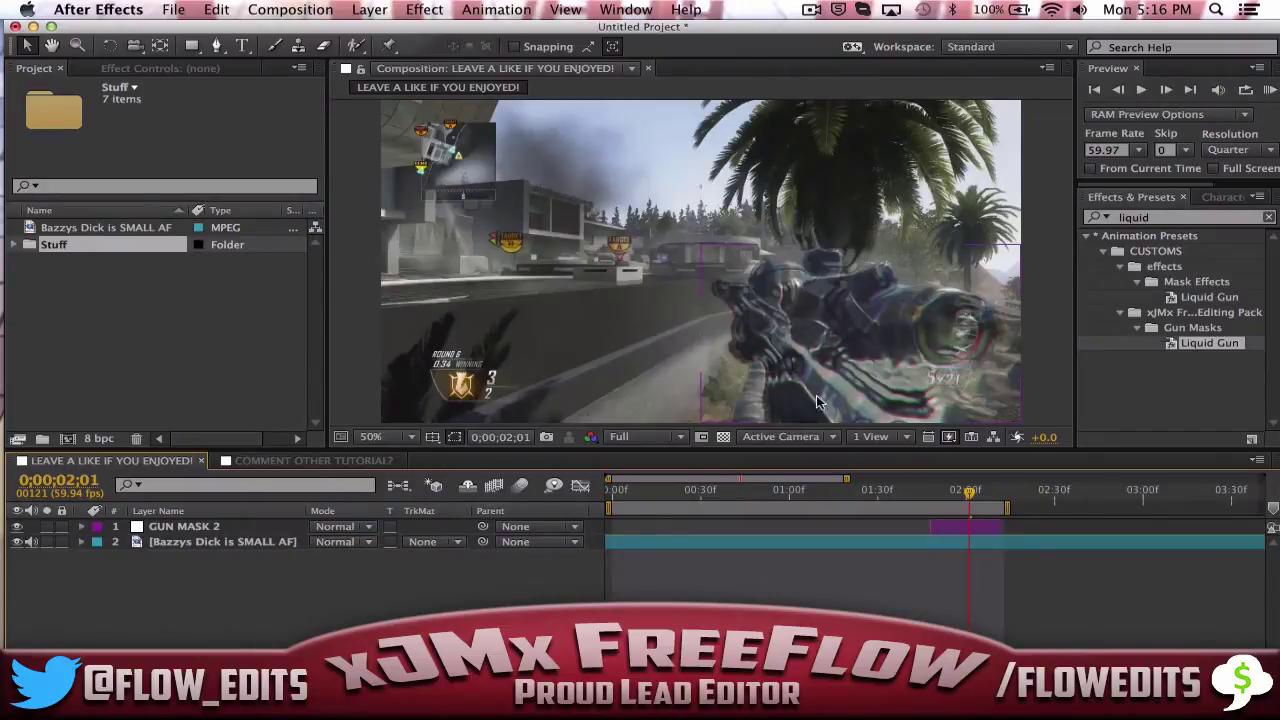
click(943, 493)
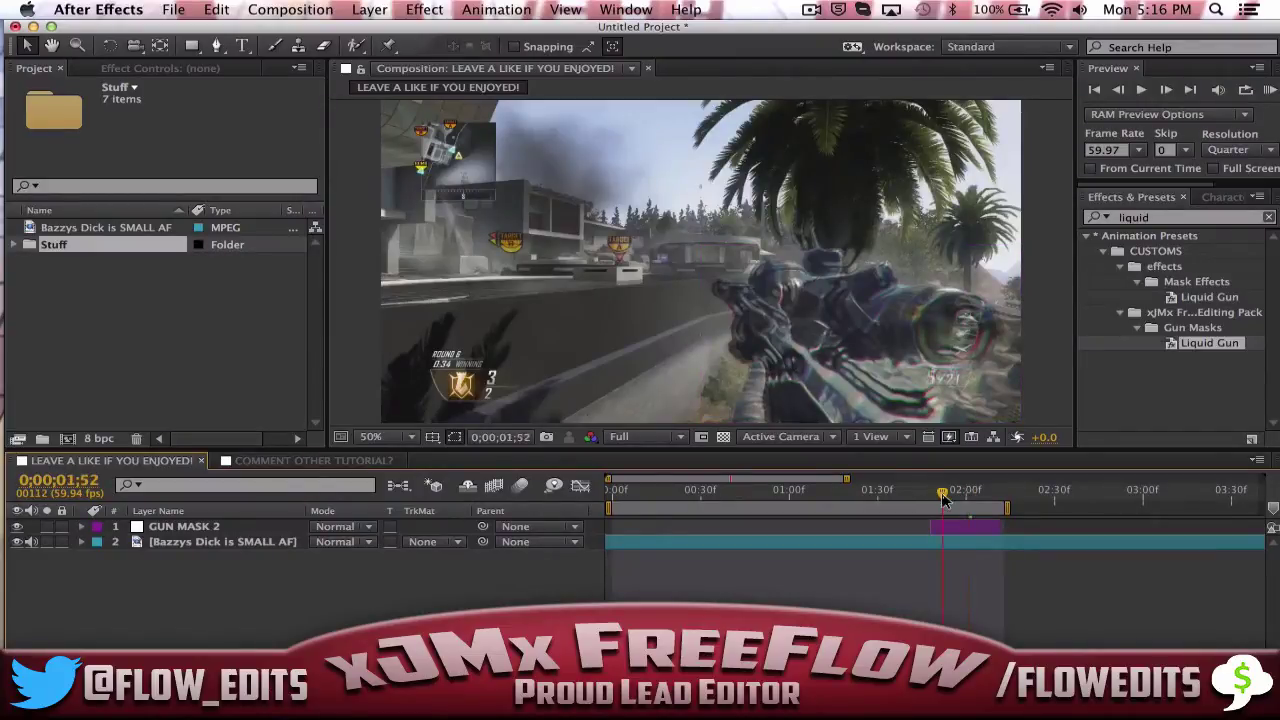
click(309, 461)
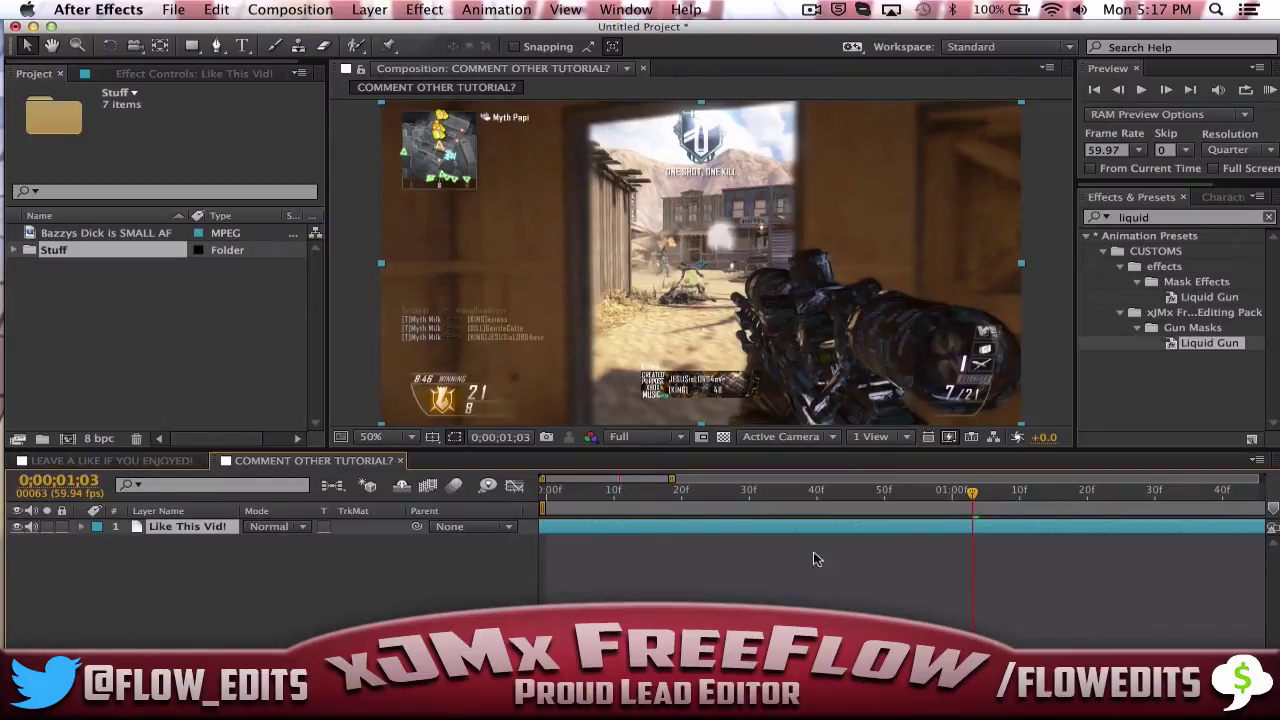
click(90, 74)
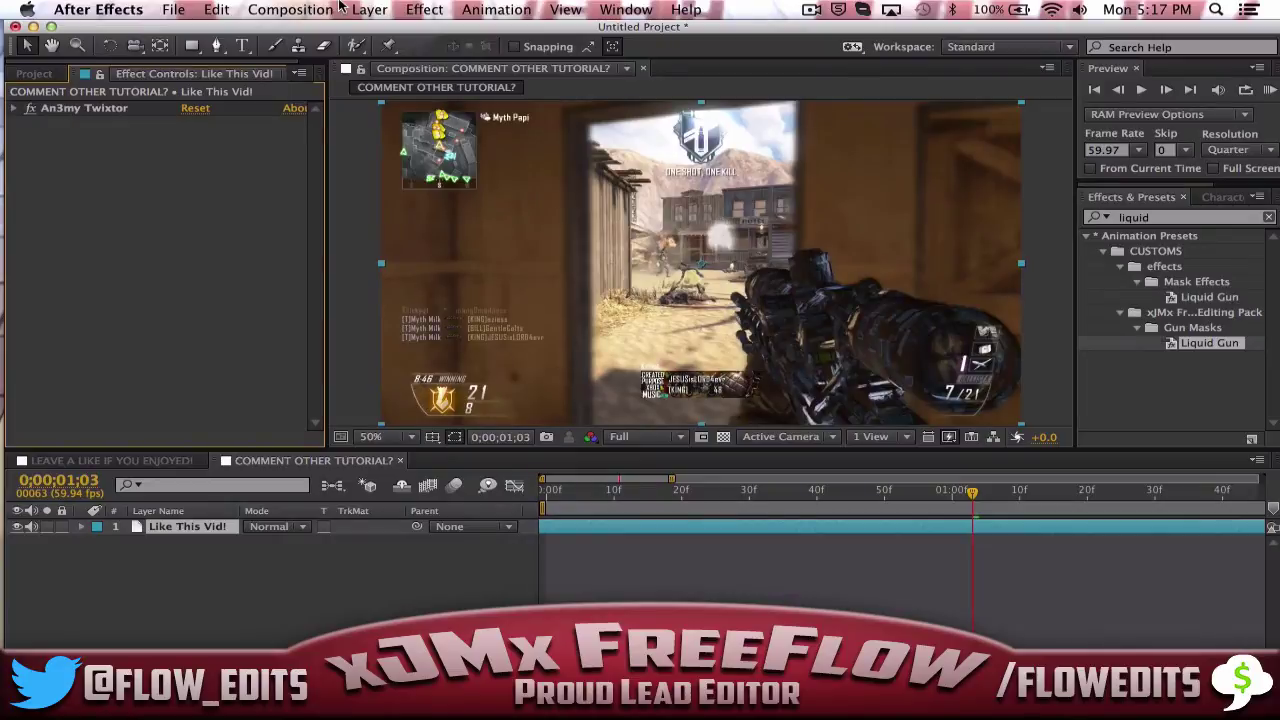
- Add an adjustment layer named Gun Mask, trimmed to start at 0;00;01;03
click(369, 9)
mouse_move(379, 31)
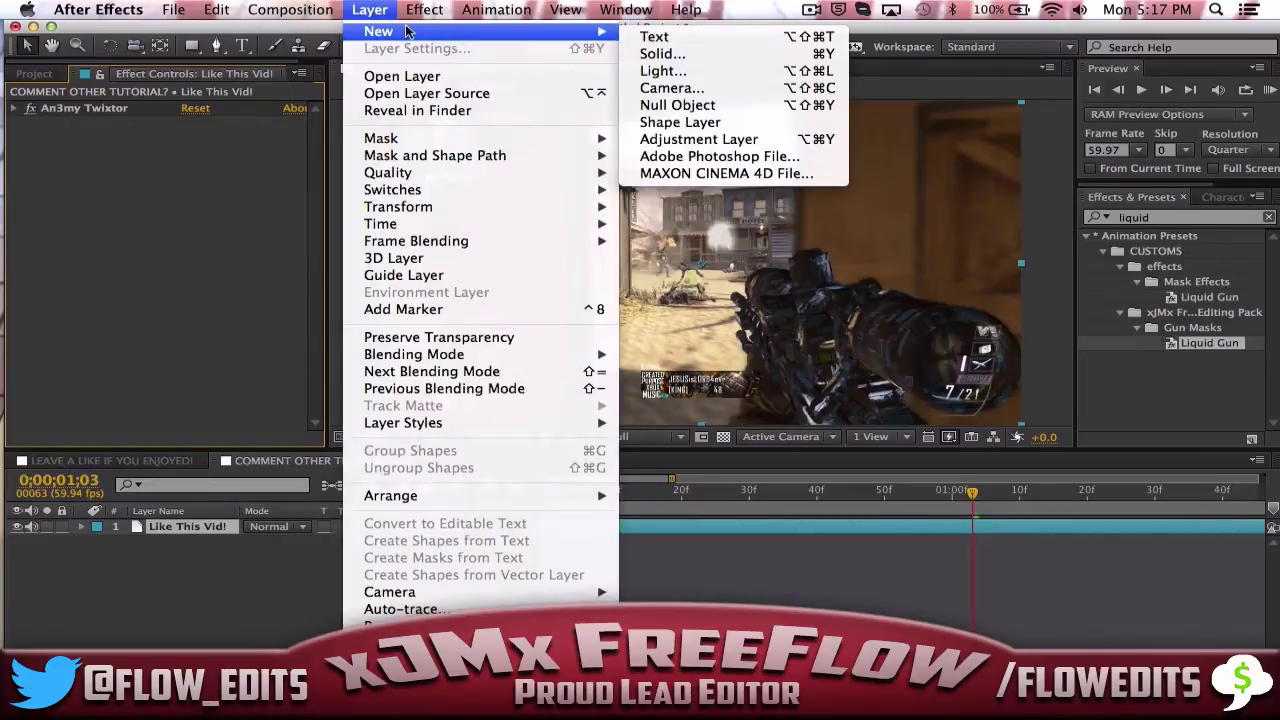
click(665, 145)
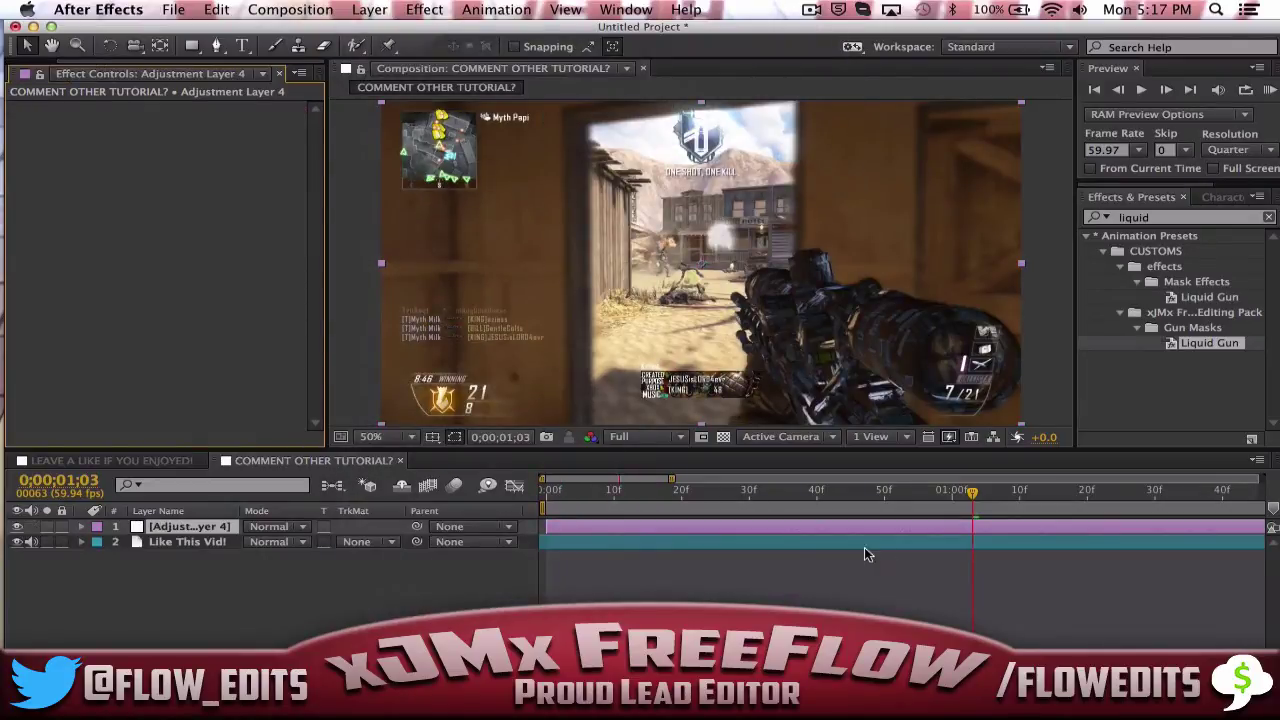
right_click(186, 527)
key(Escape)
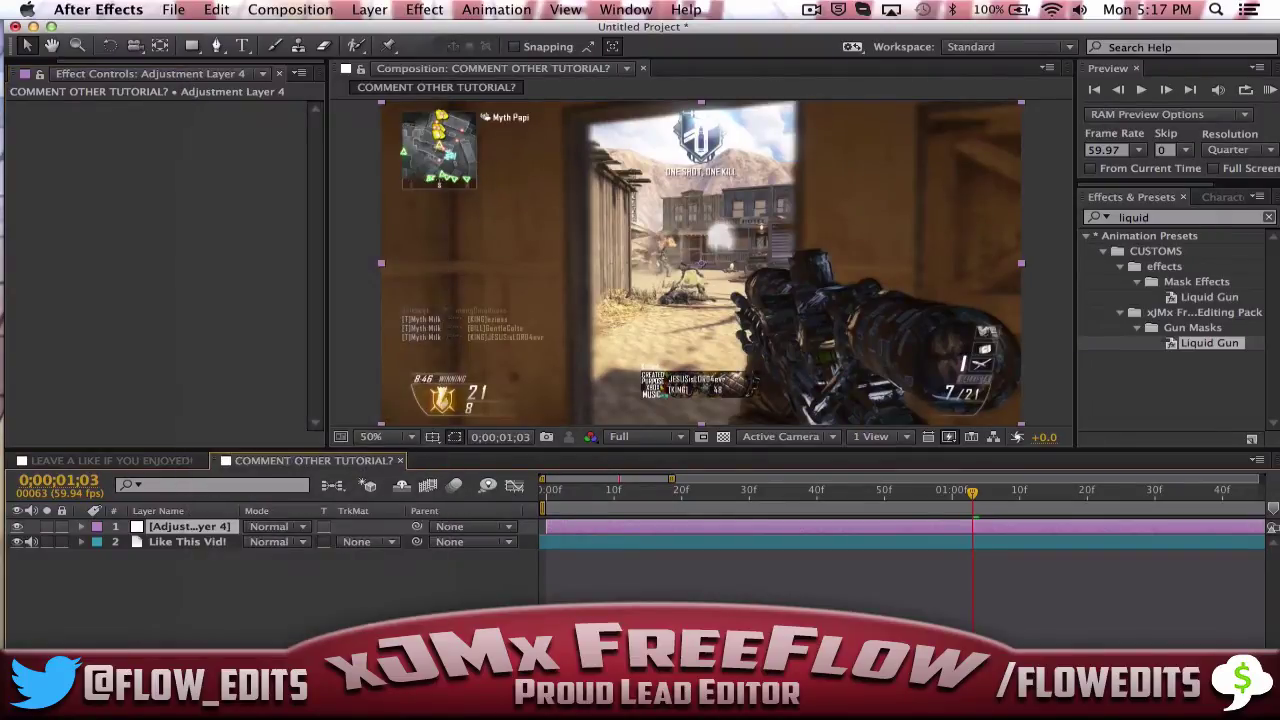
key(Return)
text(Gun)
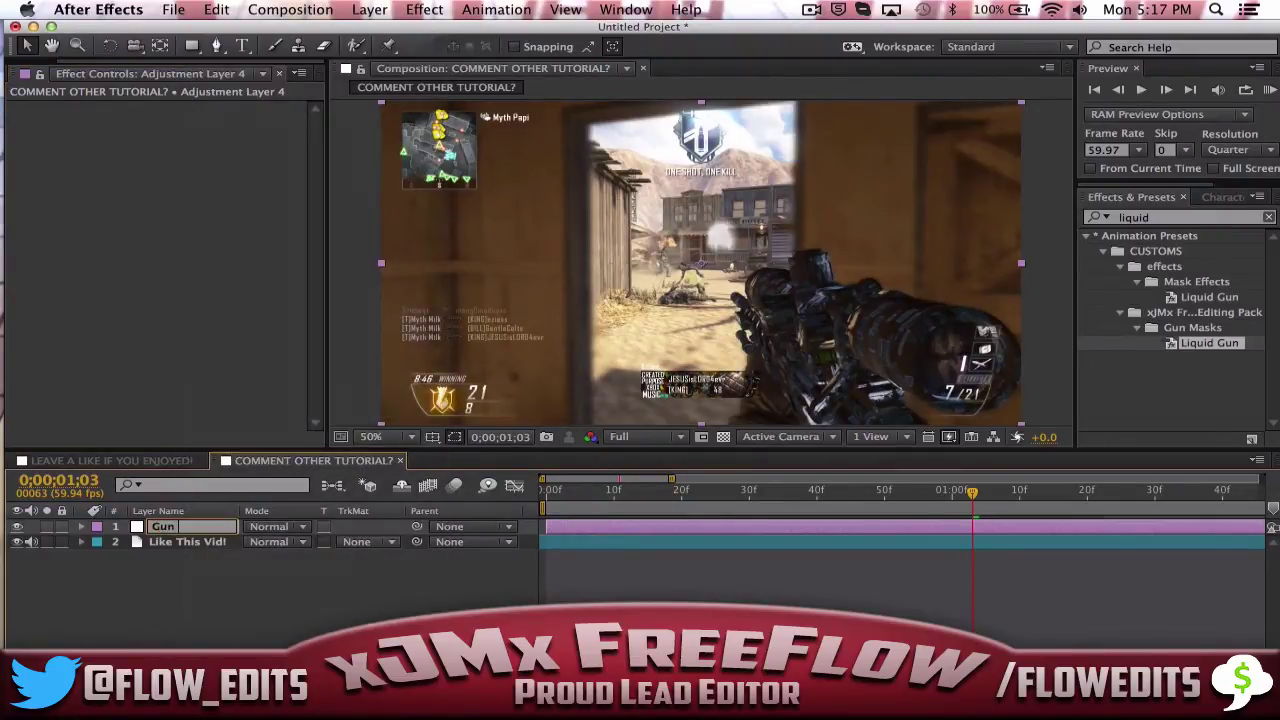
text( Mask)
key(Return)
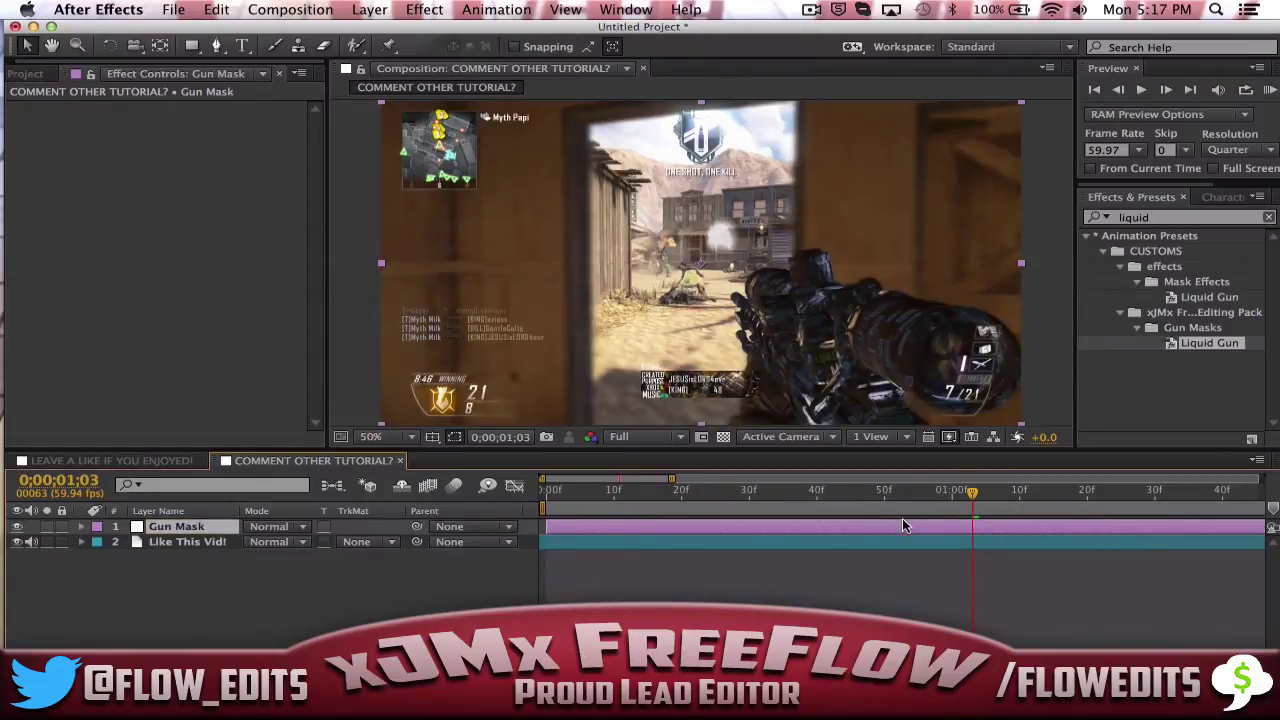
key(alt+bracketleft)
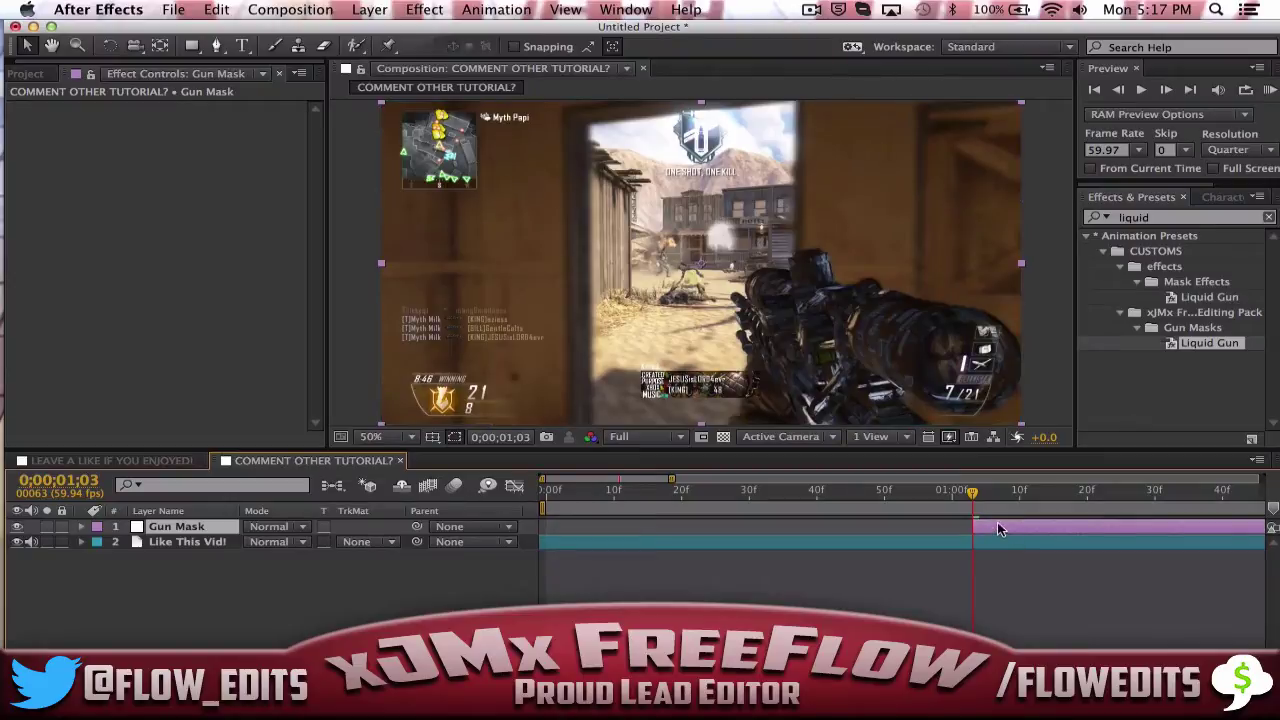
click(218, 46)
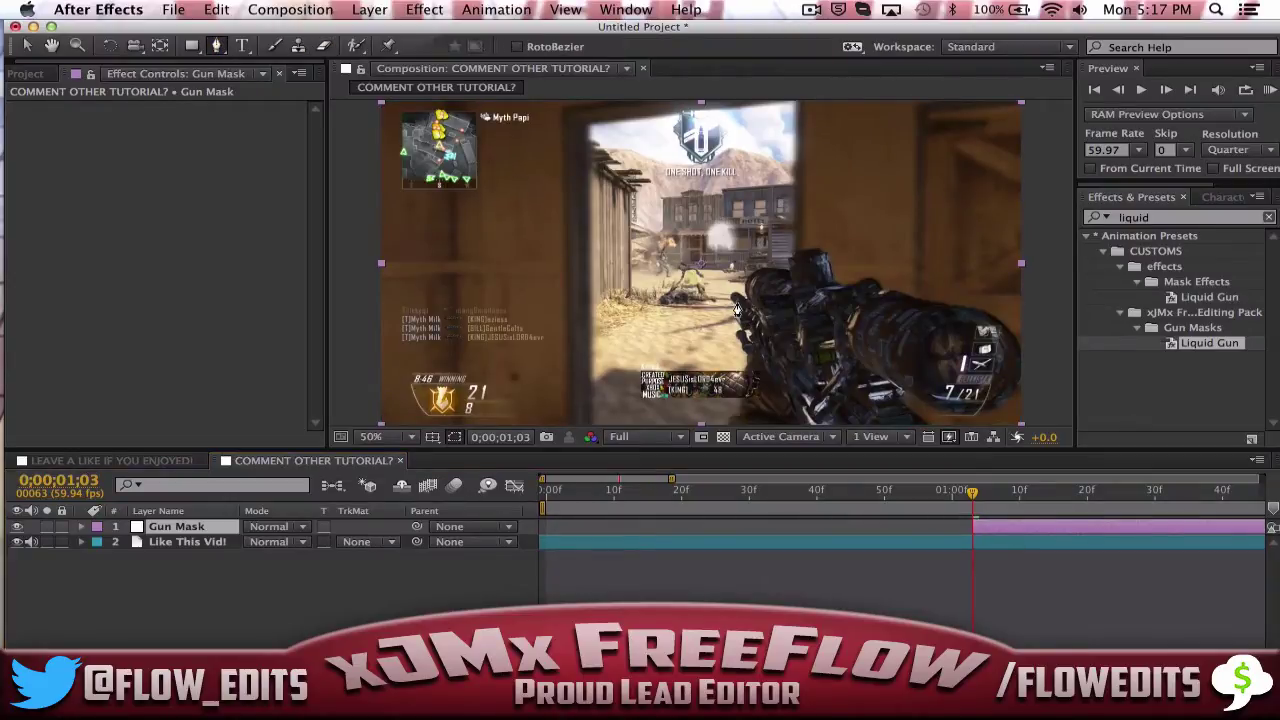
- Start the Gun Mask mask, tracing the rifle's lower edge with a curved segment
click(726, 293)
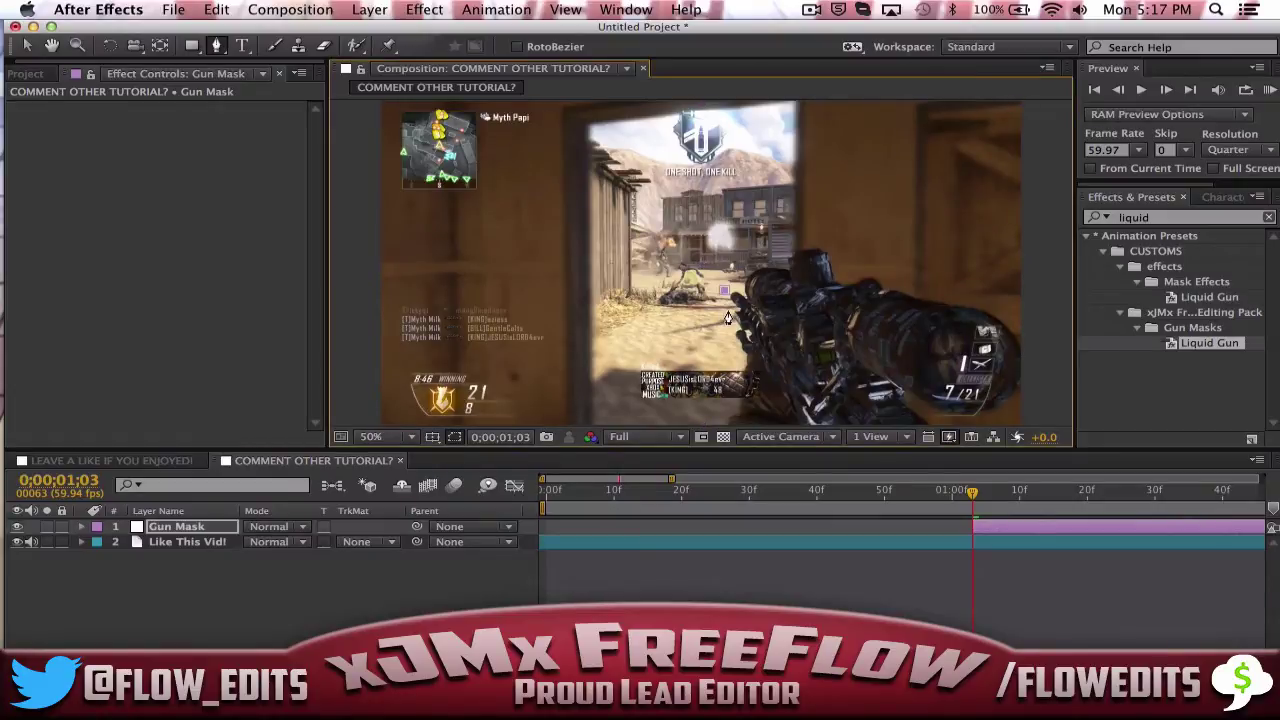
click(747, 377)
click(774, 400)
scroll(800, 425, down, 1)
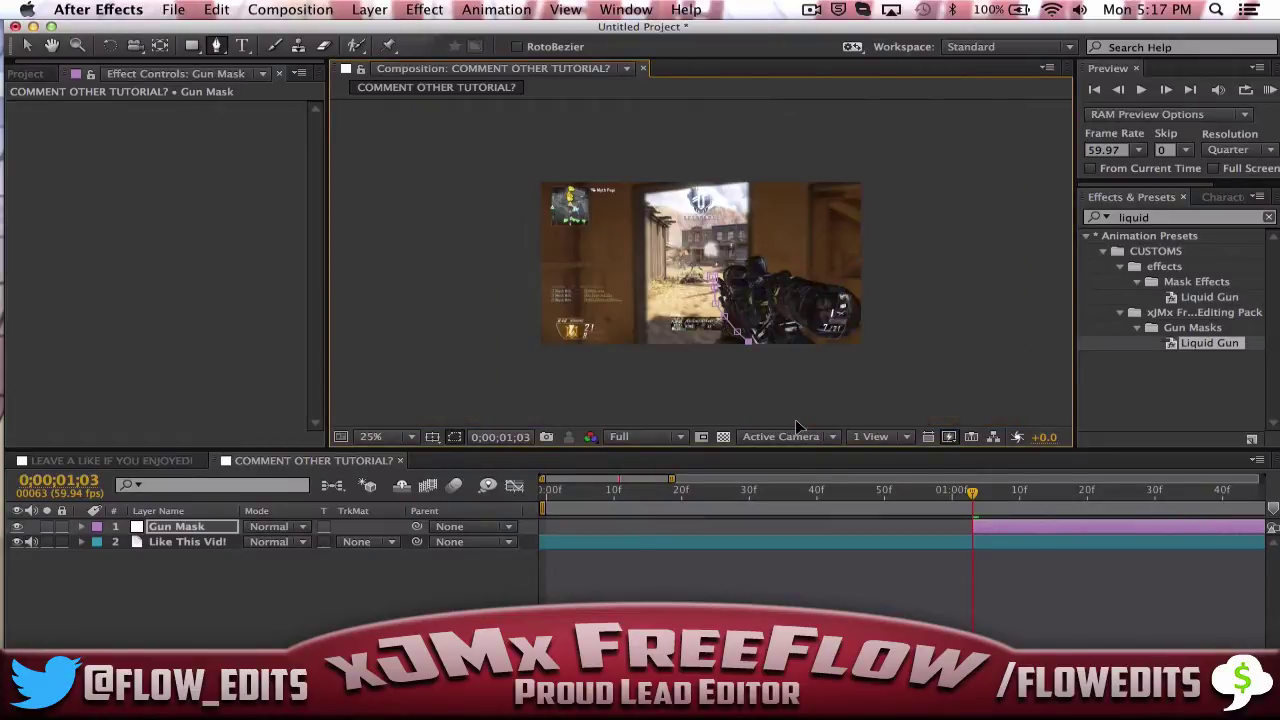
drag(803, 353, 821, 355)
click(836, 346)
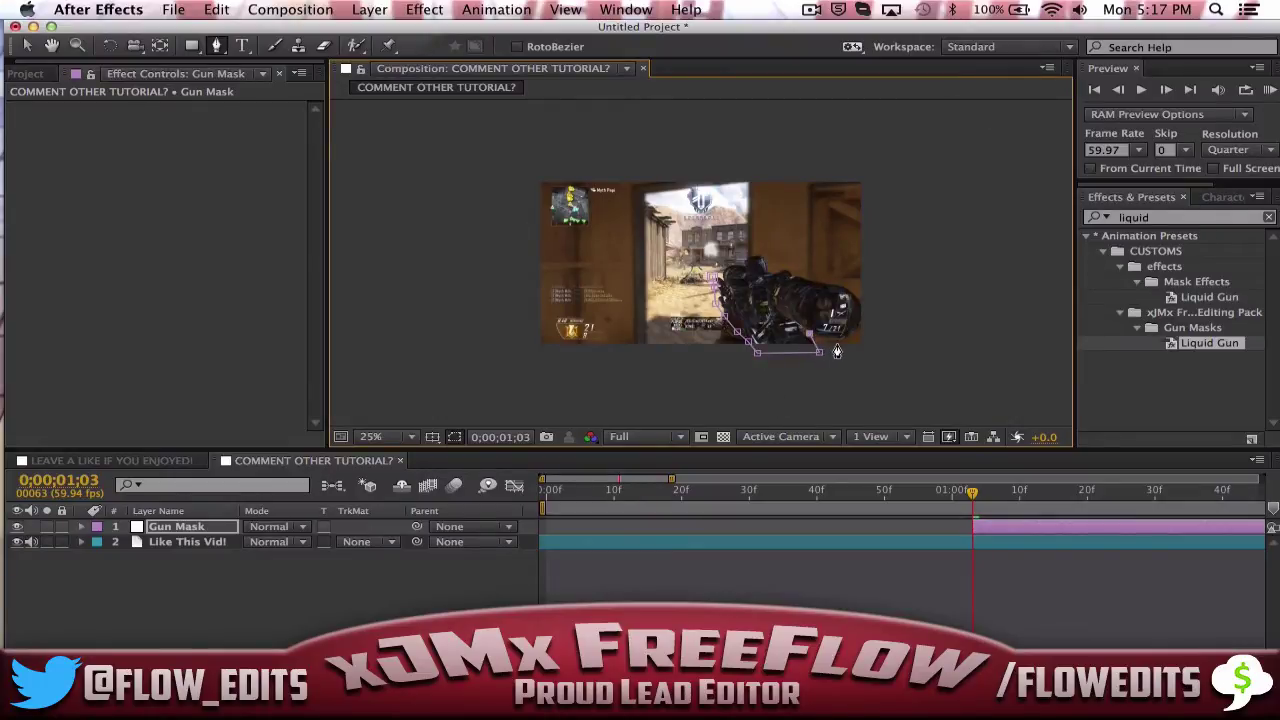
click(860, 338)
- Continue the mask over the rifle's front, top and back, closing the path
click(869, 310)
click(845, 284)
scroll(845, 284, up, 1)
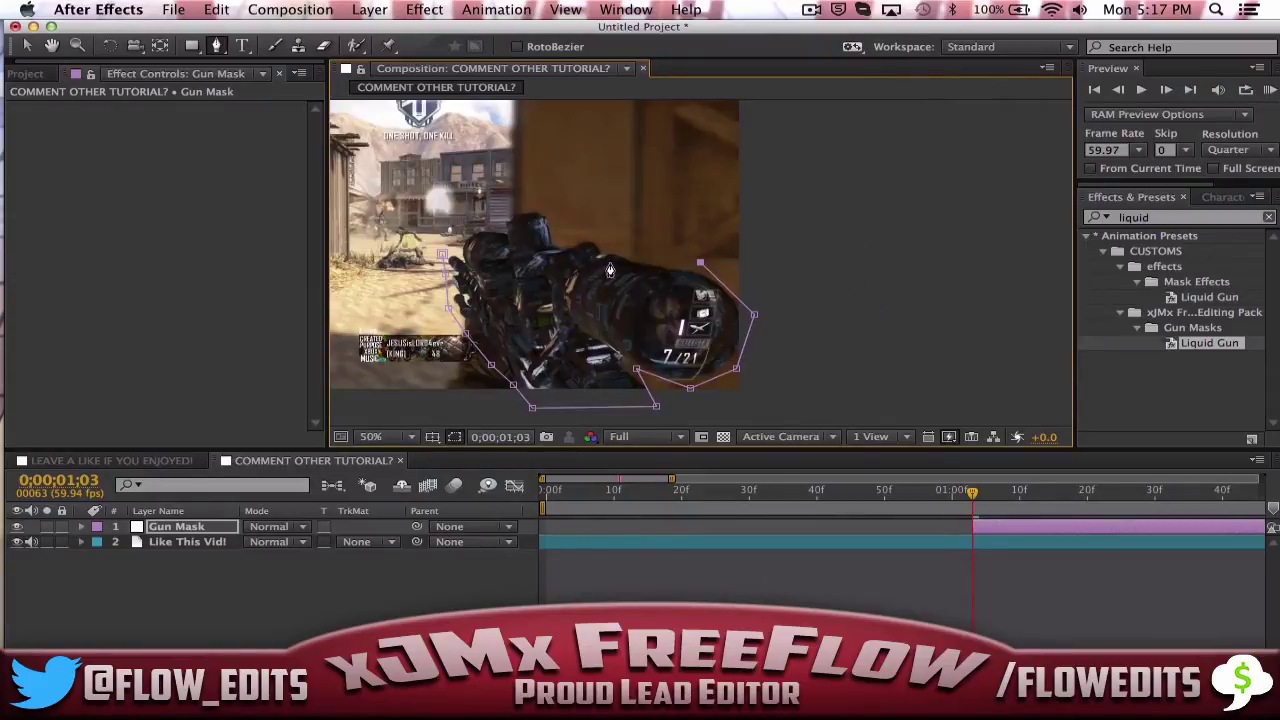
click(590, 236)
click(552, 220)
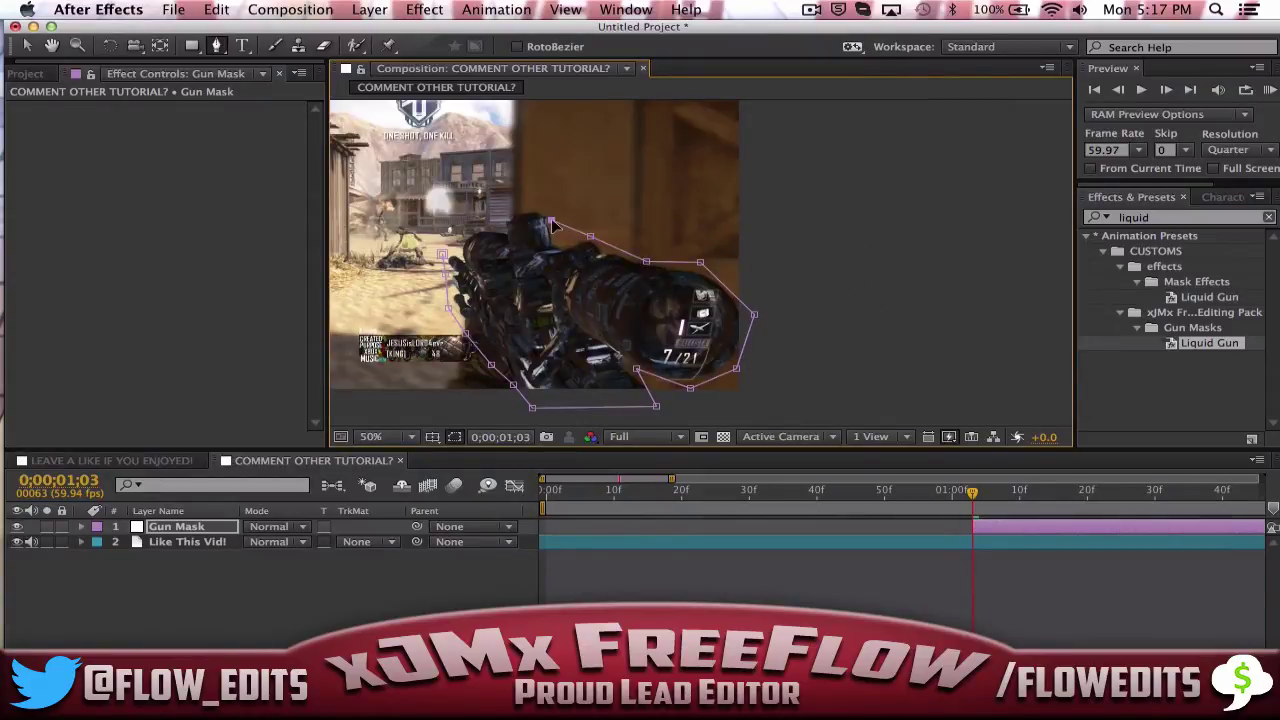
click(520, 207)
click(481, 222)
click(443, 256)
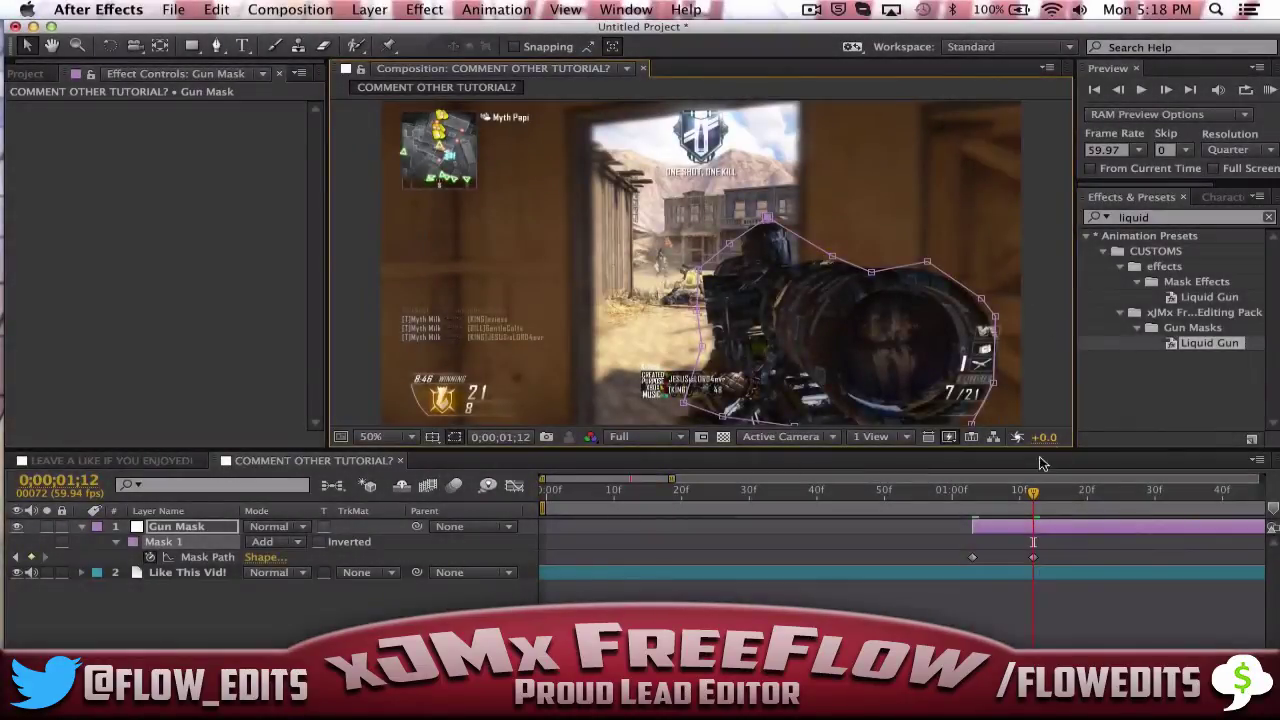
- Step the playhead from 1;06 back to 1;03 and preview the masked layer
click(991, 492)
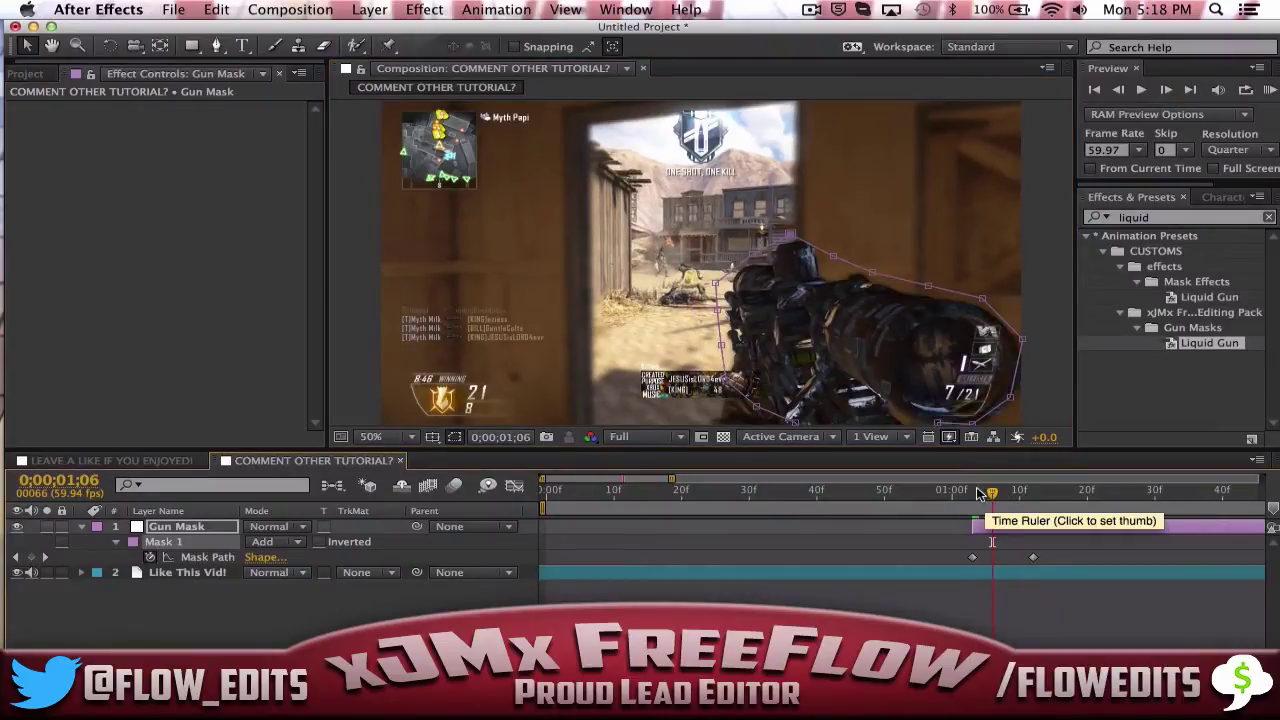
click(972, 492)
key(space)
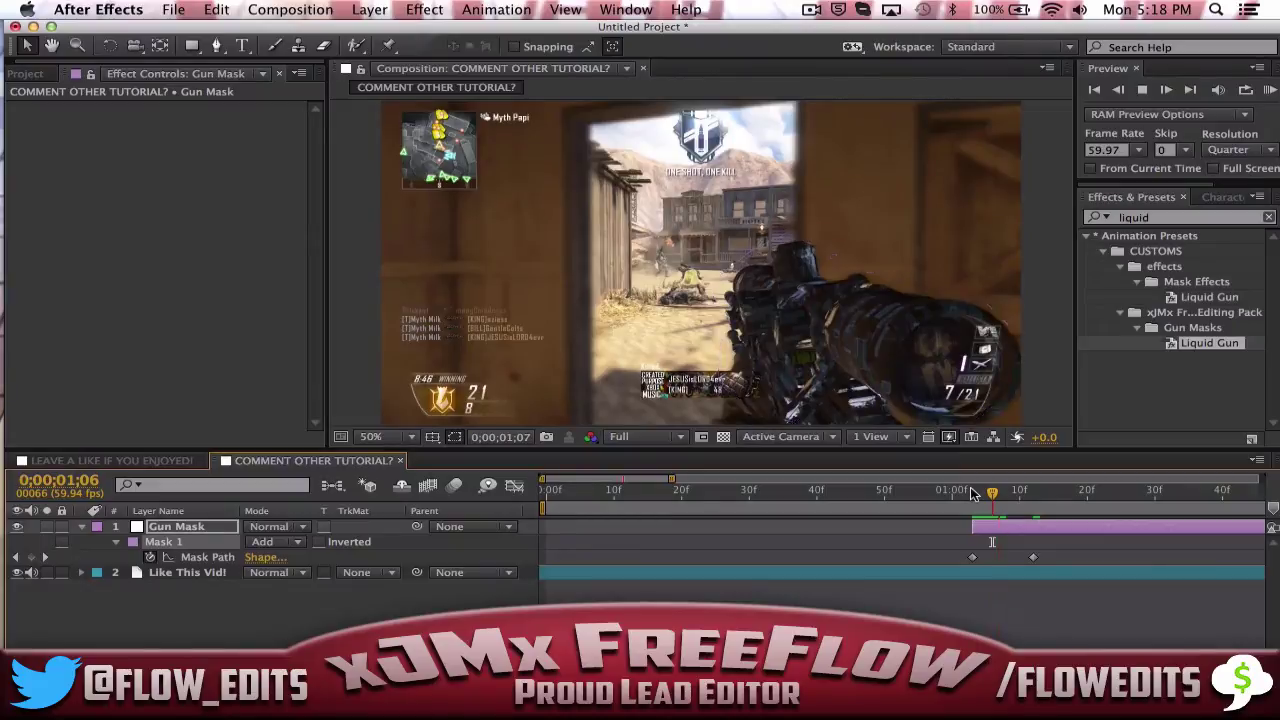
key(space)
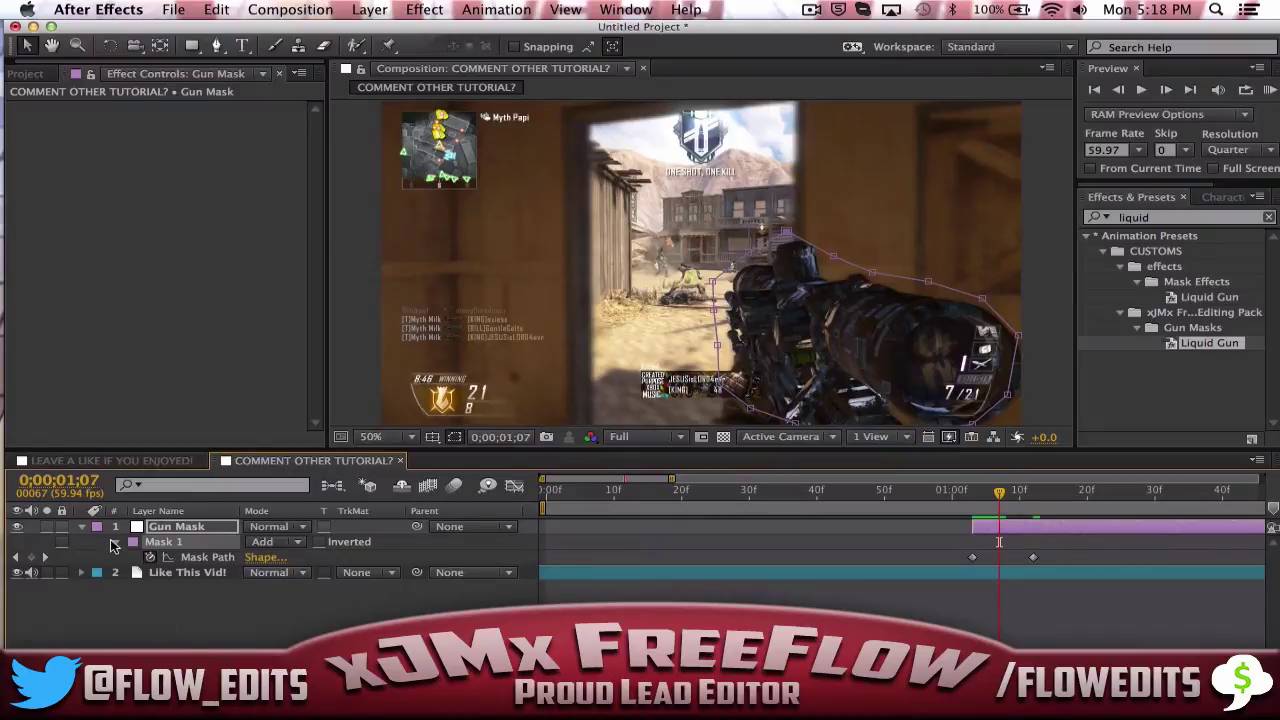
- Set Mask 1's feather to 300, then 350 pixels
click(116, 541)
click(116, 541)
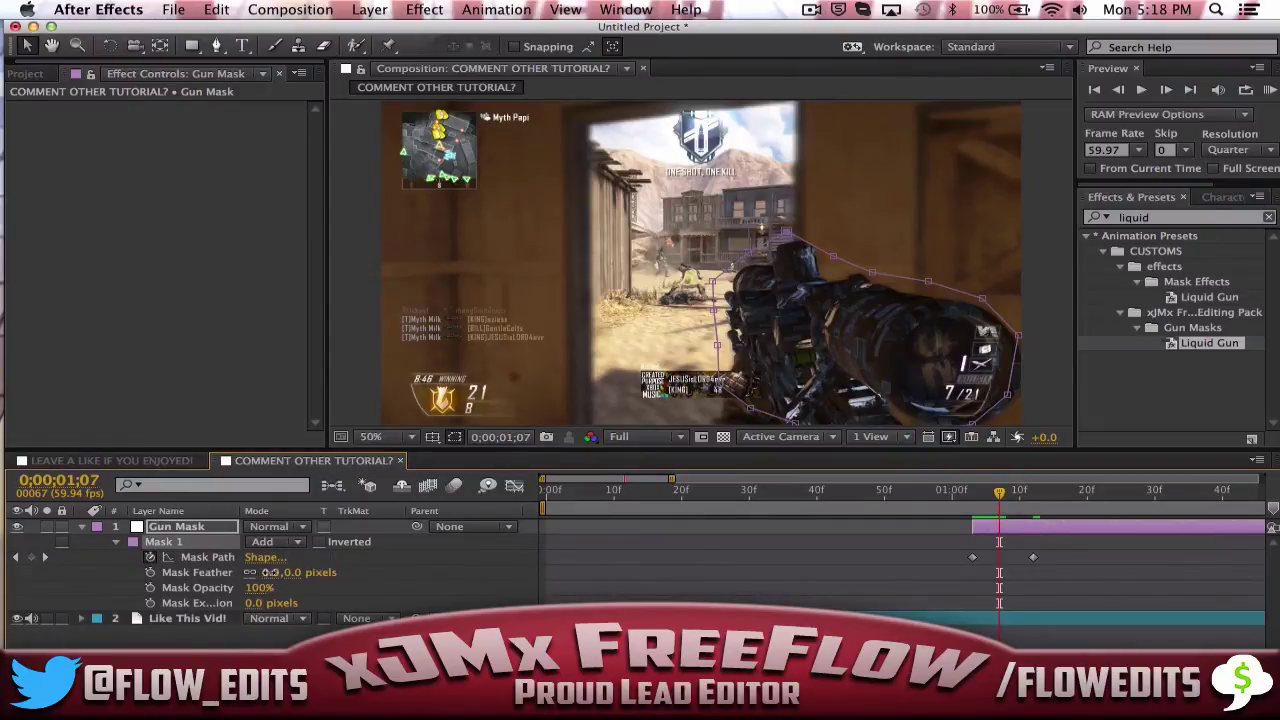
click(268, 572)
text(0)
key(Return)
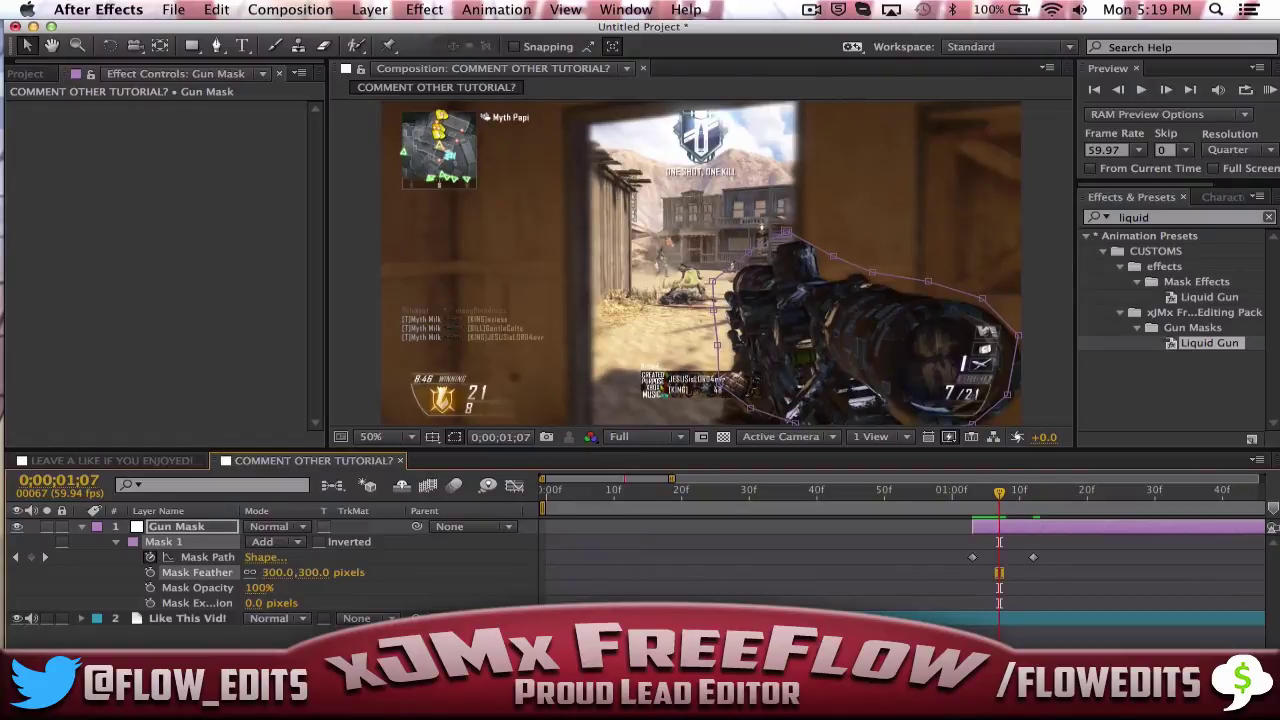
click(272, 572)
text(350)
key(Return)
- Apply Fast Blur to Gun Mask and set its Blurriness to 3
double_click(1176, 218)
text(Fast )
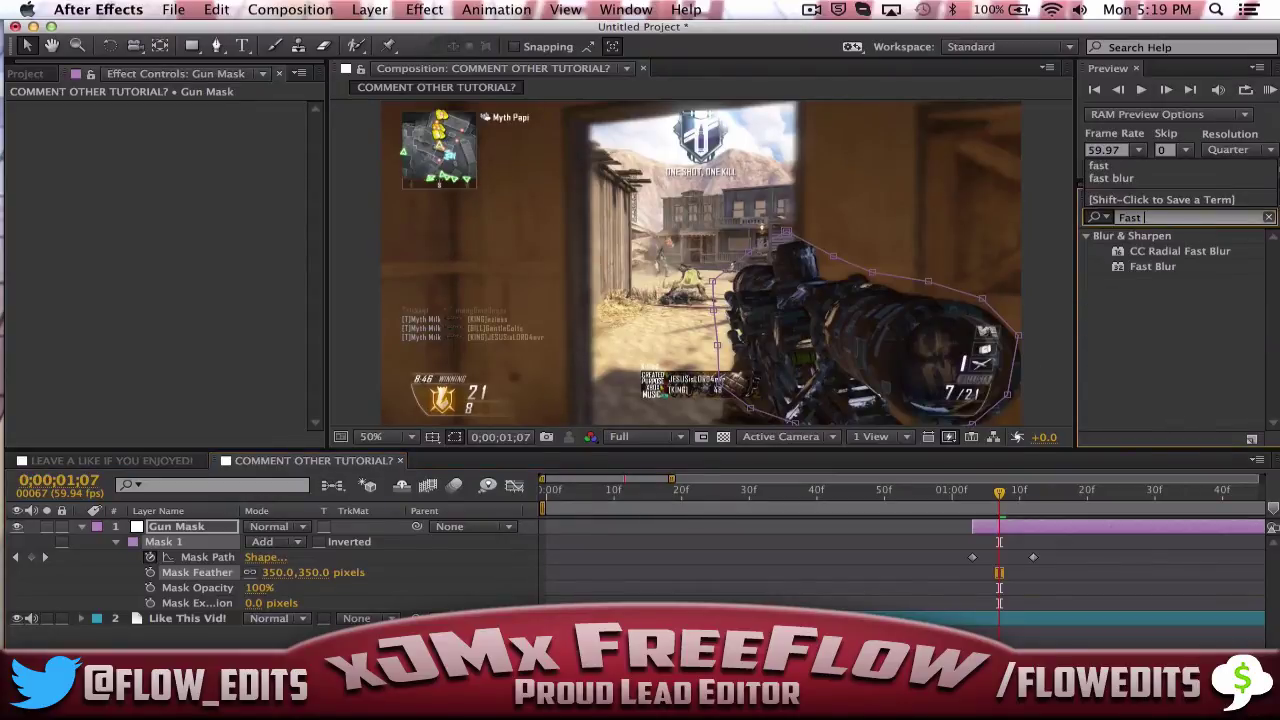
text(Blu)
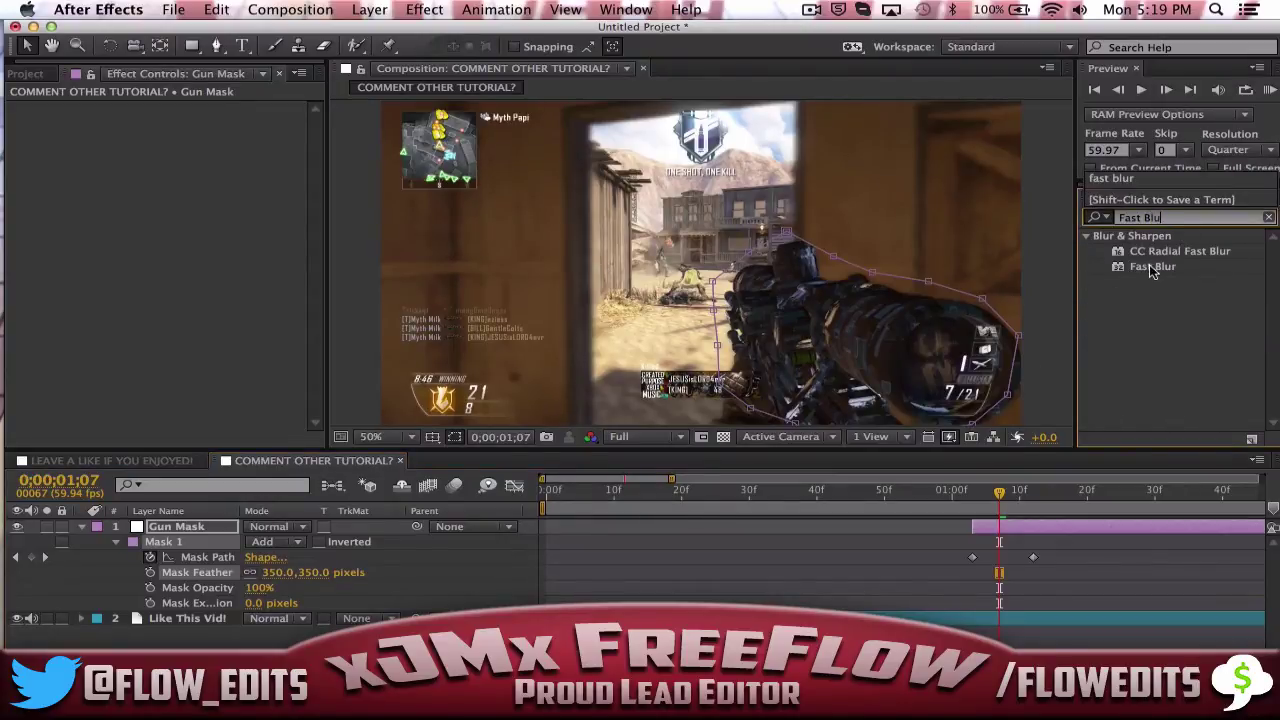
double_click(1152, 267)
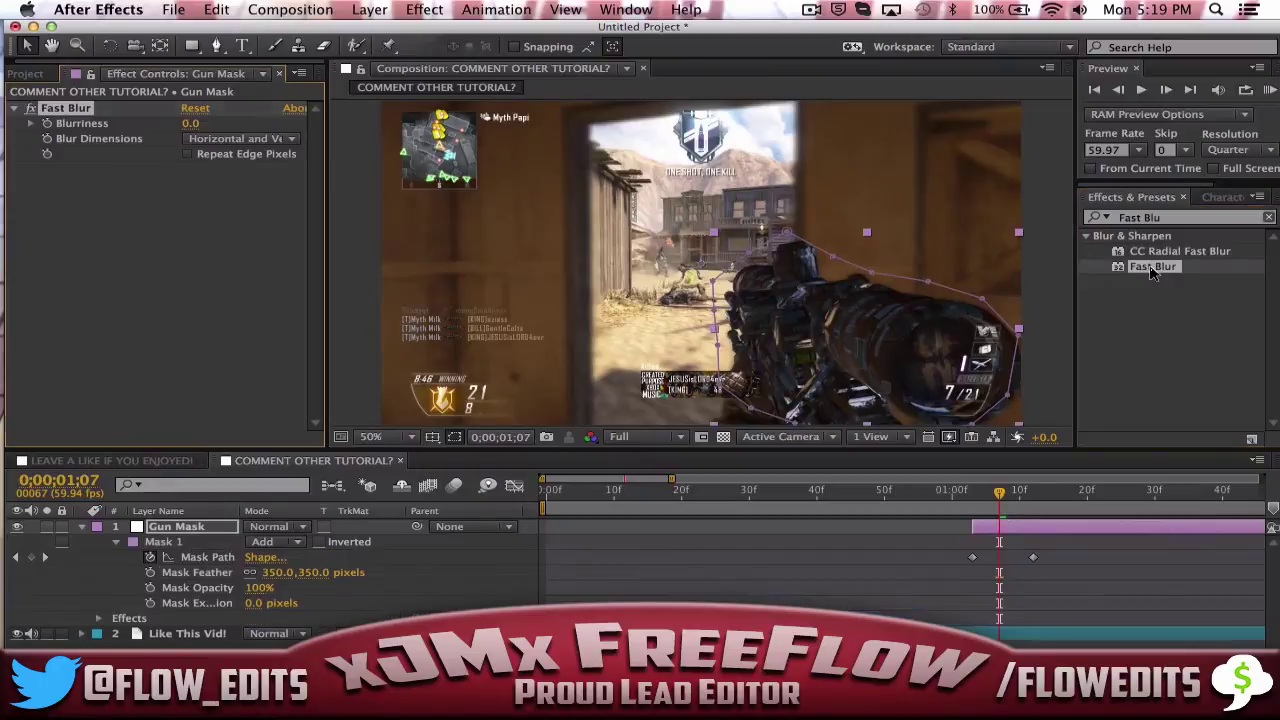
click(190, 123)
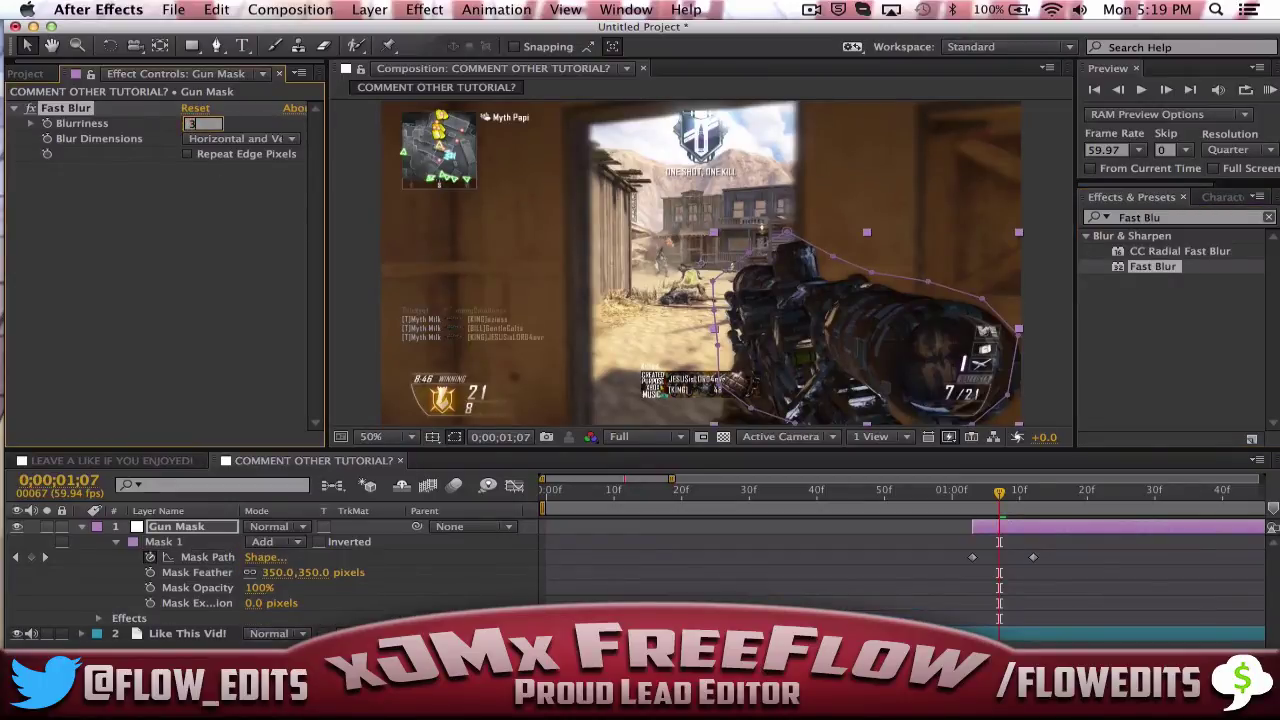
key(Return)
- Add an Invert effect to Gun Mask, set to the Hue channel
click(15, 108)
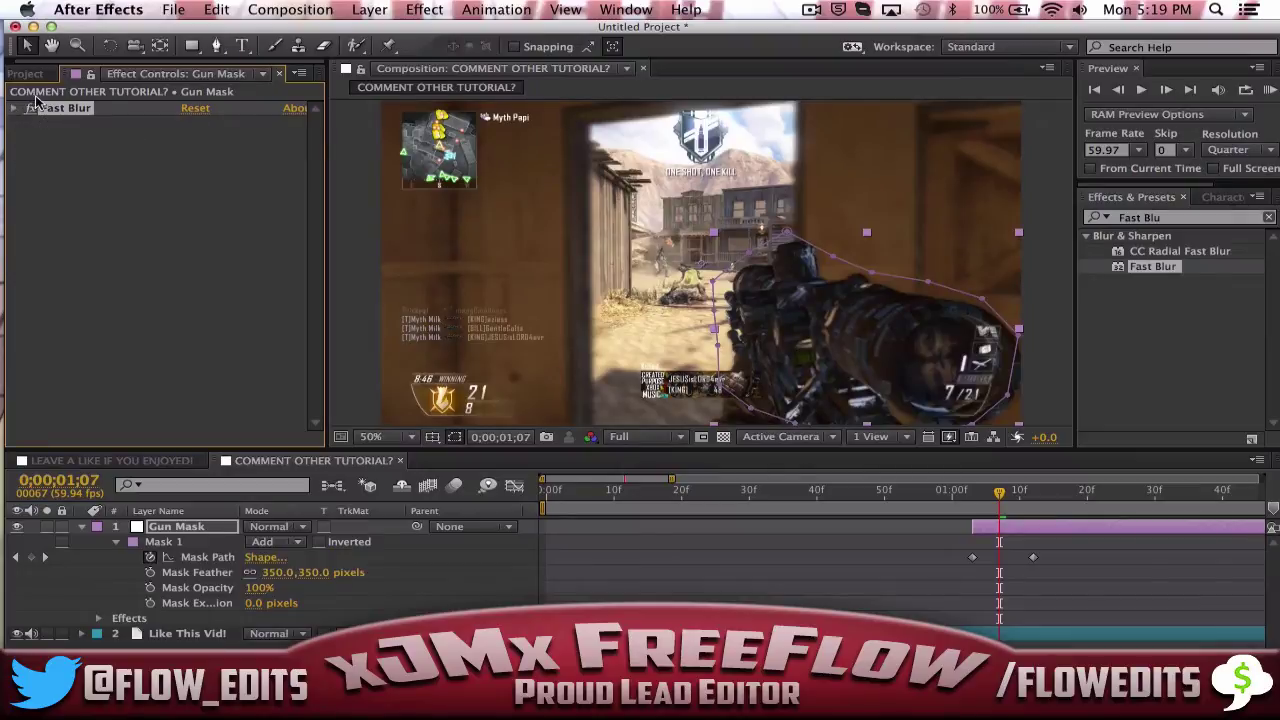
double_click(1160, 218)
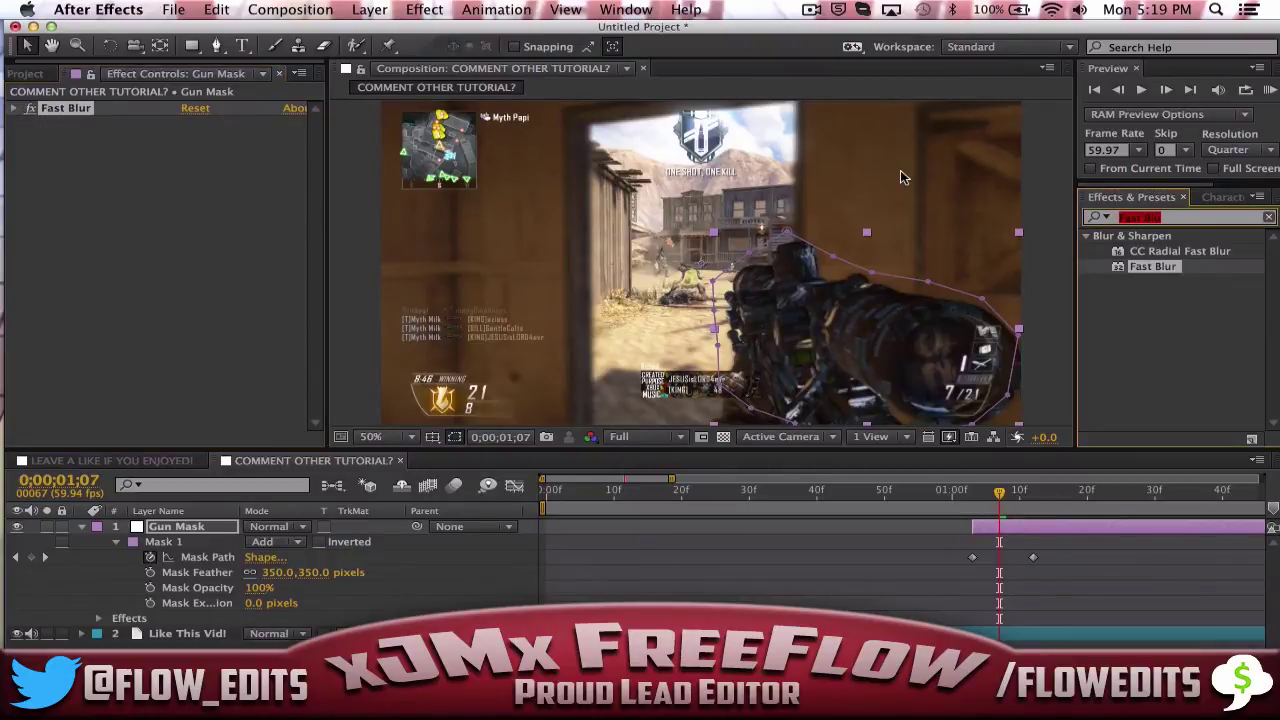
text(invert)
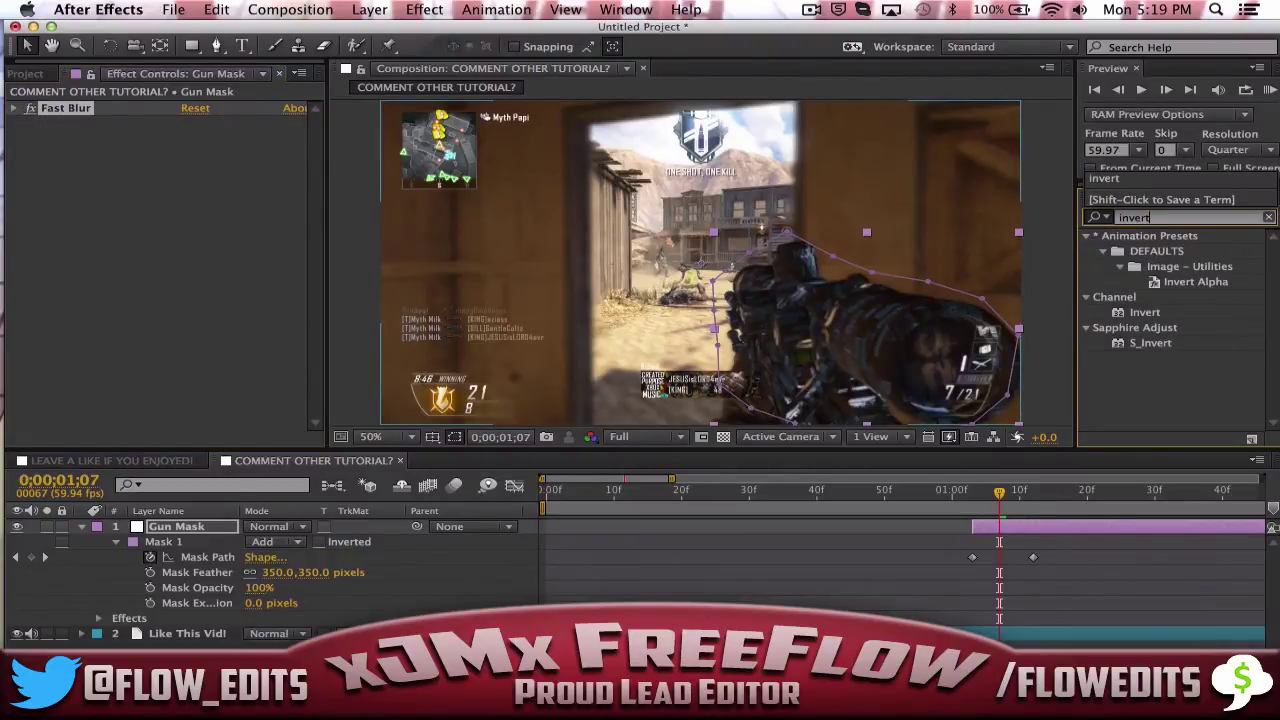
double_click(1144, 312)
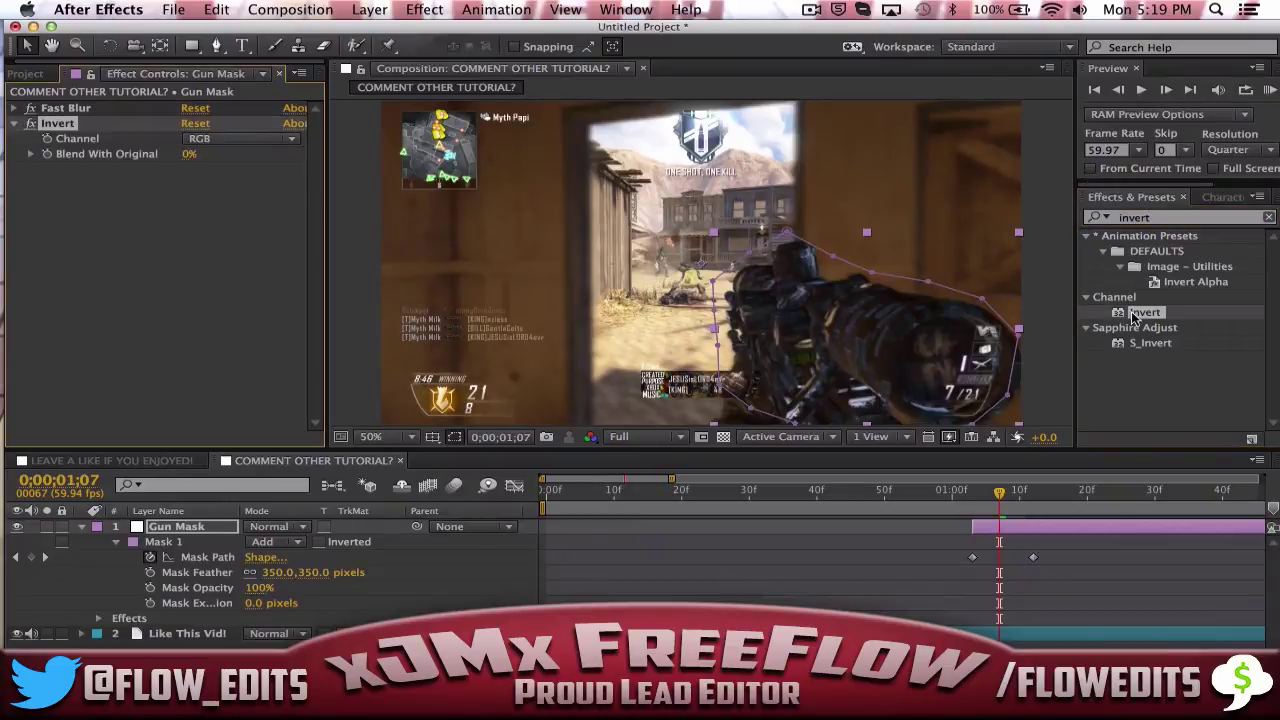
click(222, 140)
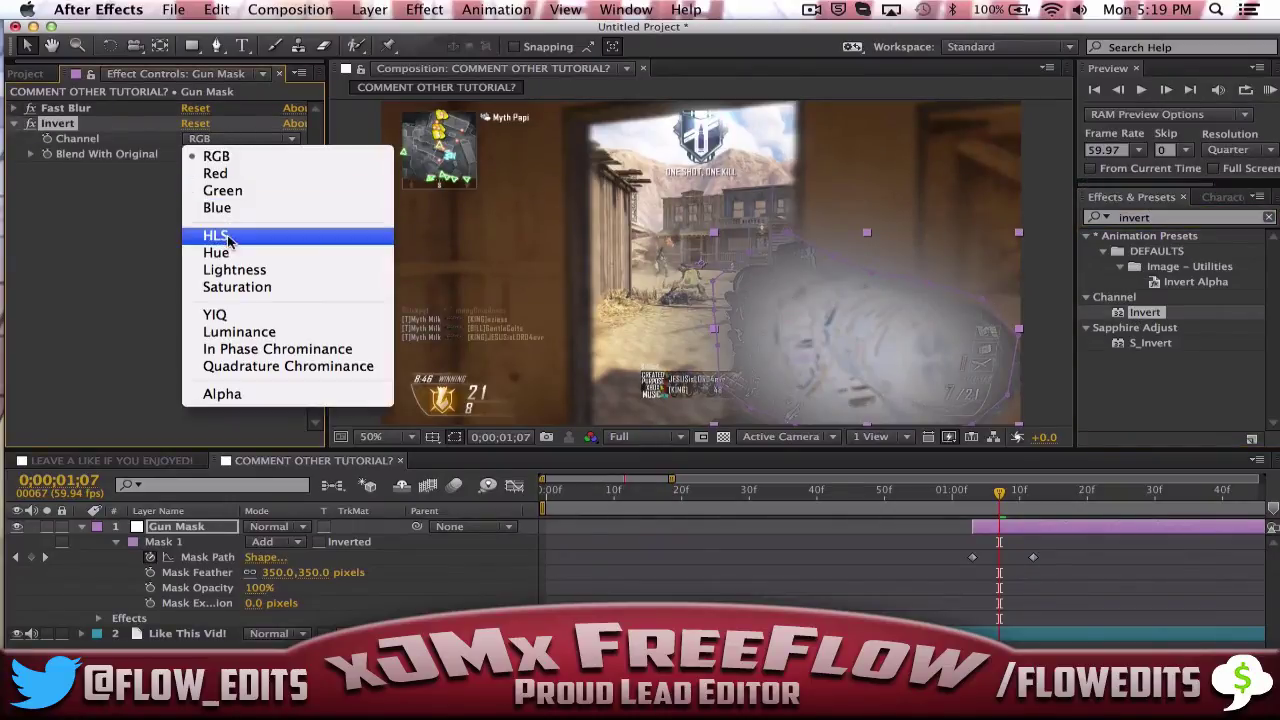
click(213, 260)
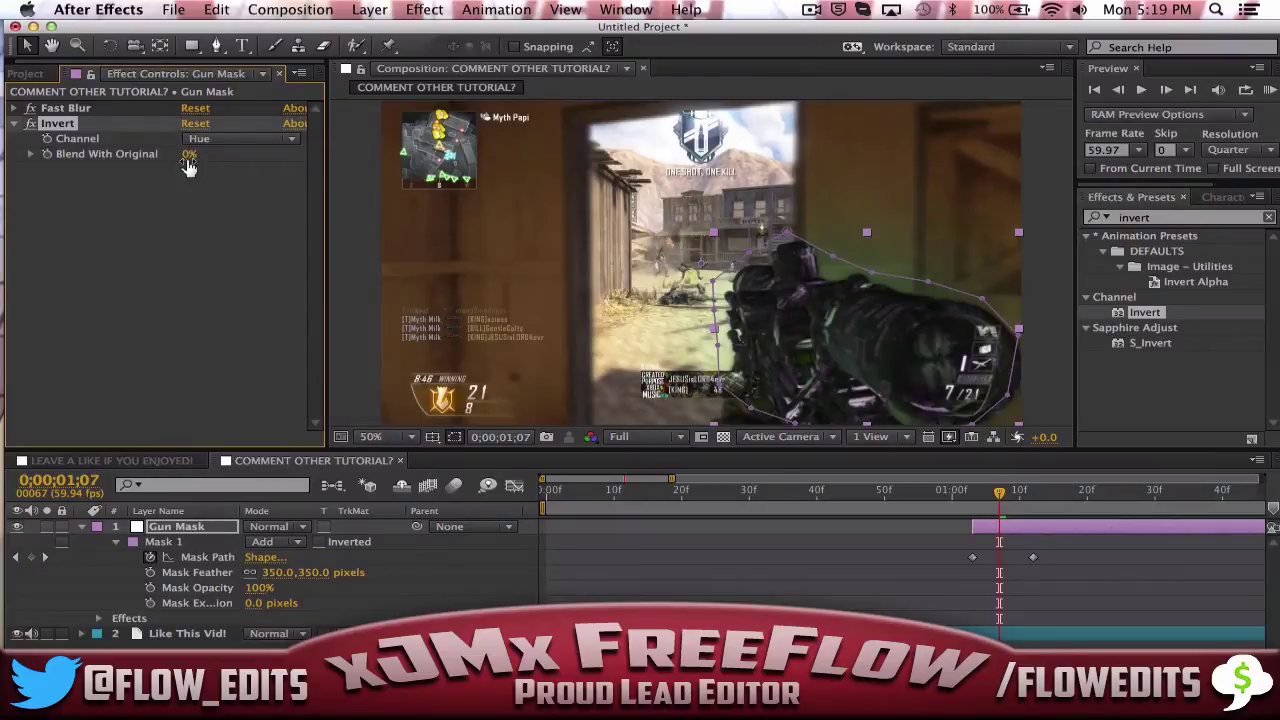
- Set Invert's Blend With Original to 70%
click(189, 154)
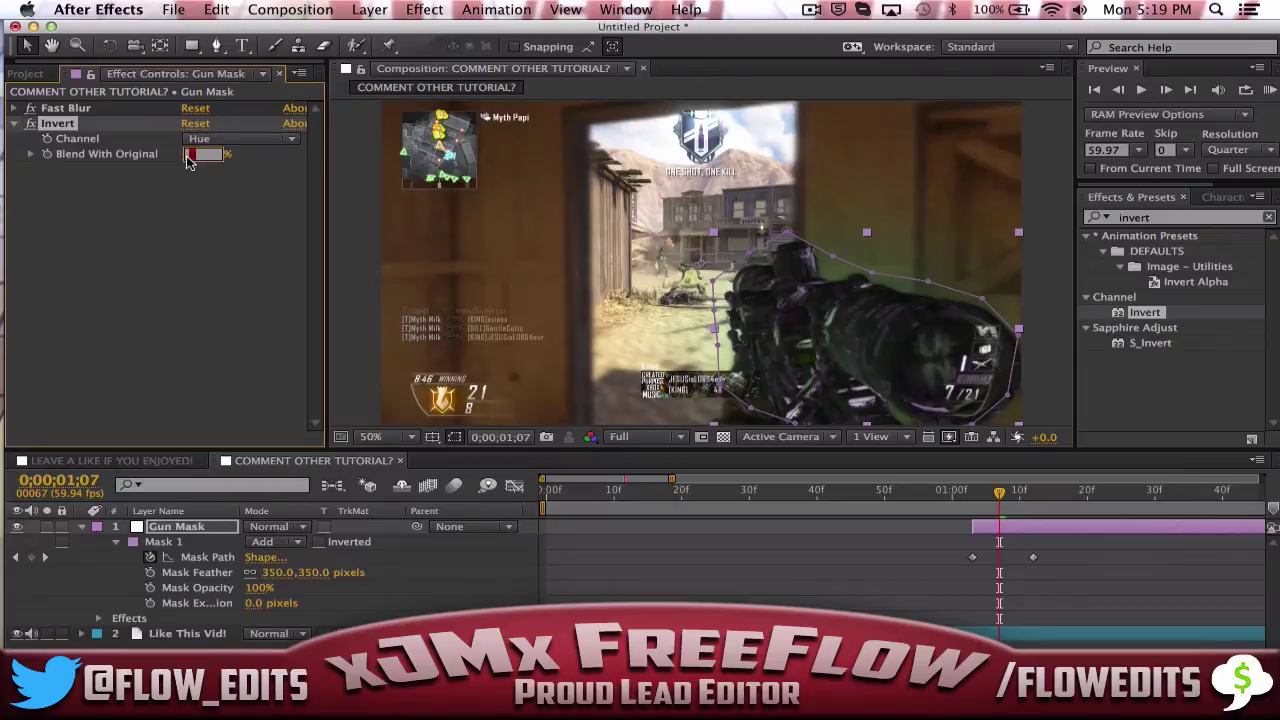
key(Return)
drag(192, 155, 213, 158)
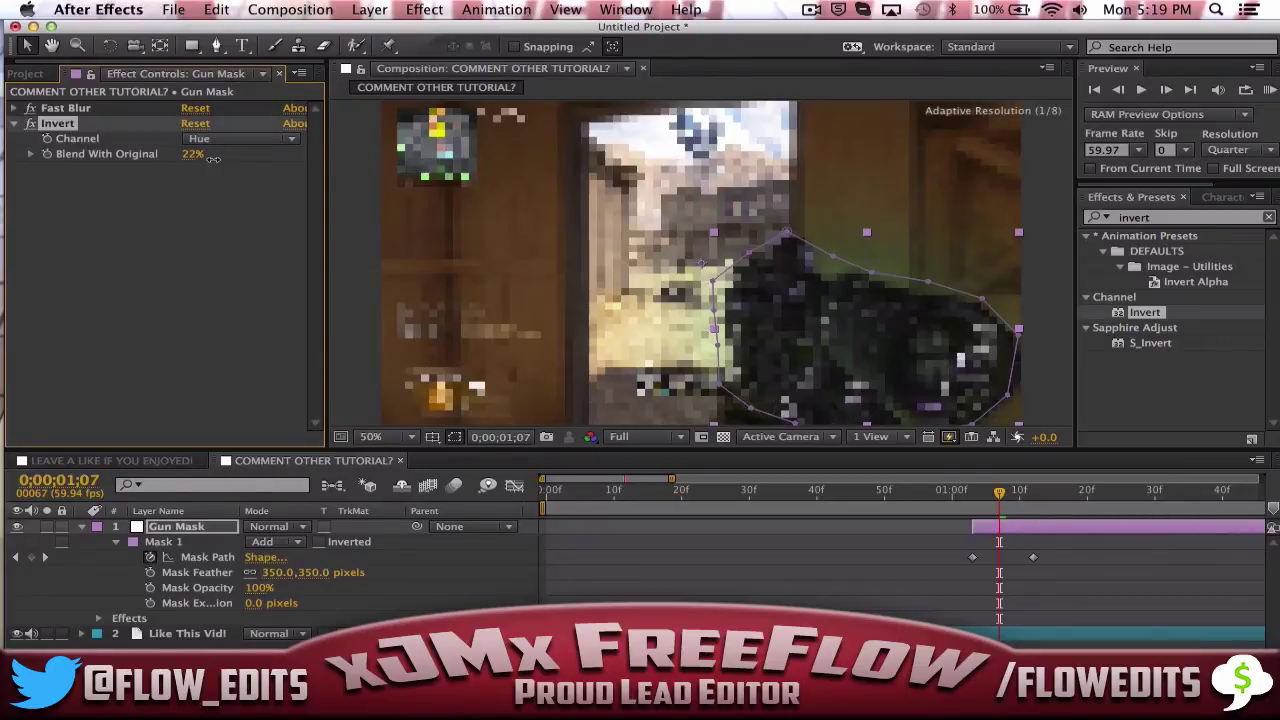
click(193, 154)
text(70)
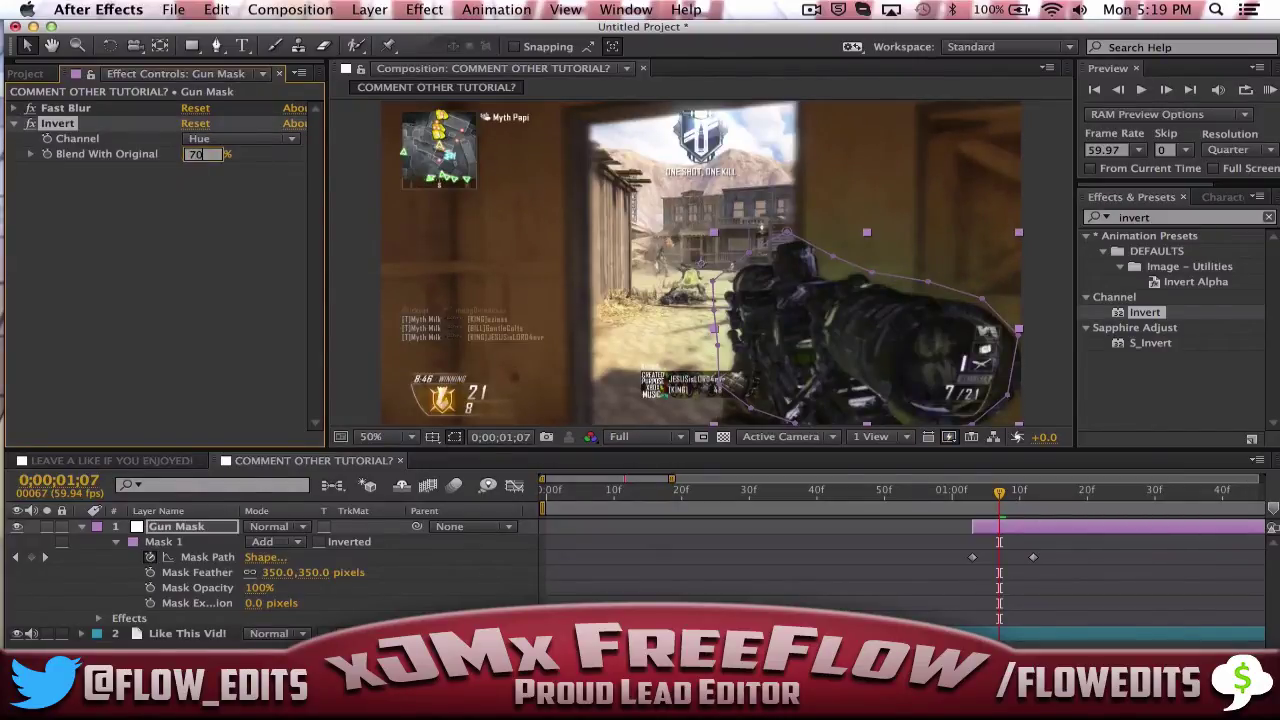
key(Return)
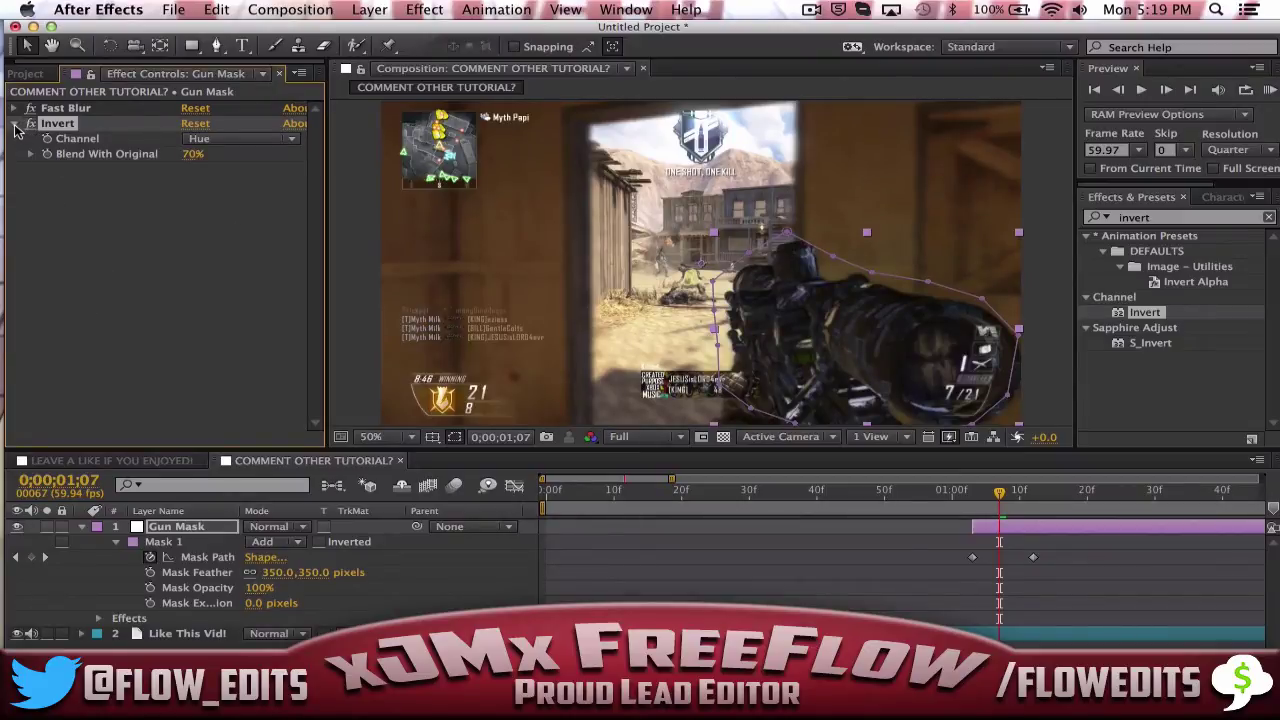
click(16, 124)
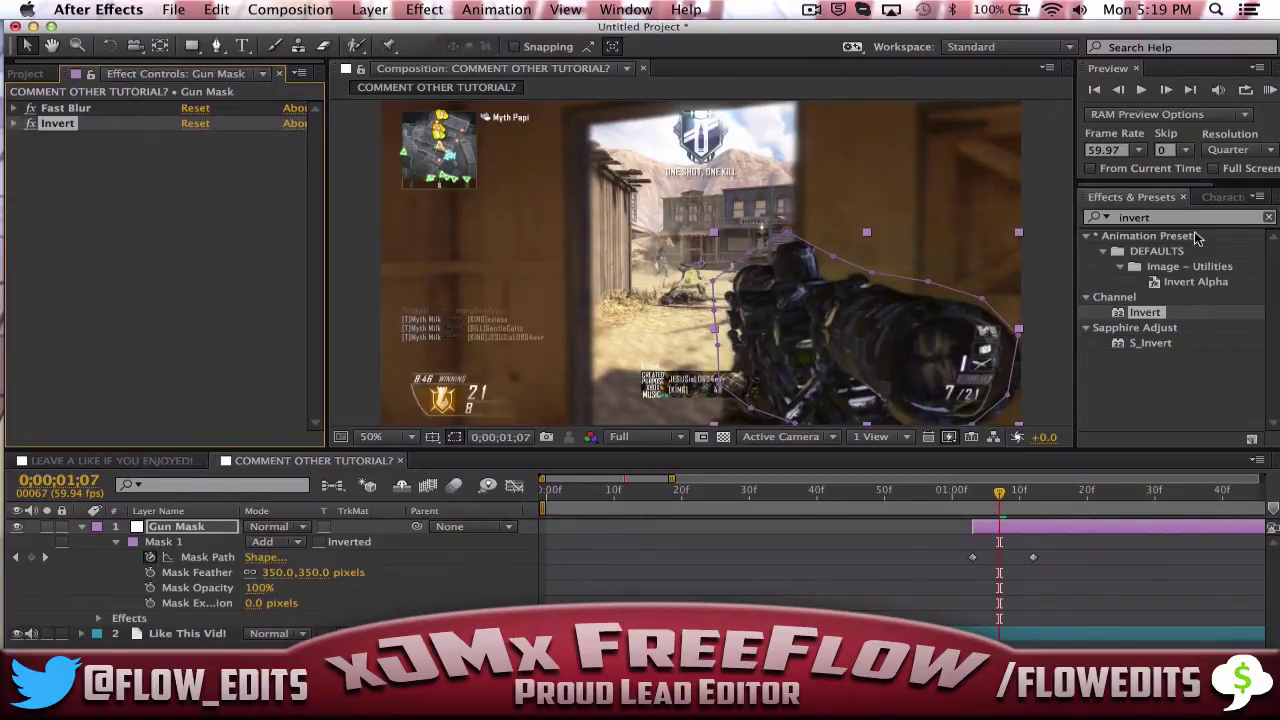
- Apply Trapcode Shine and place its source point on the gun at 816,600
double_click(1140, 217)
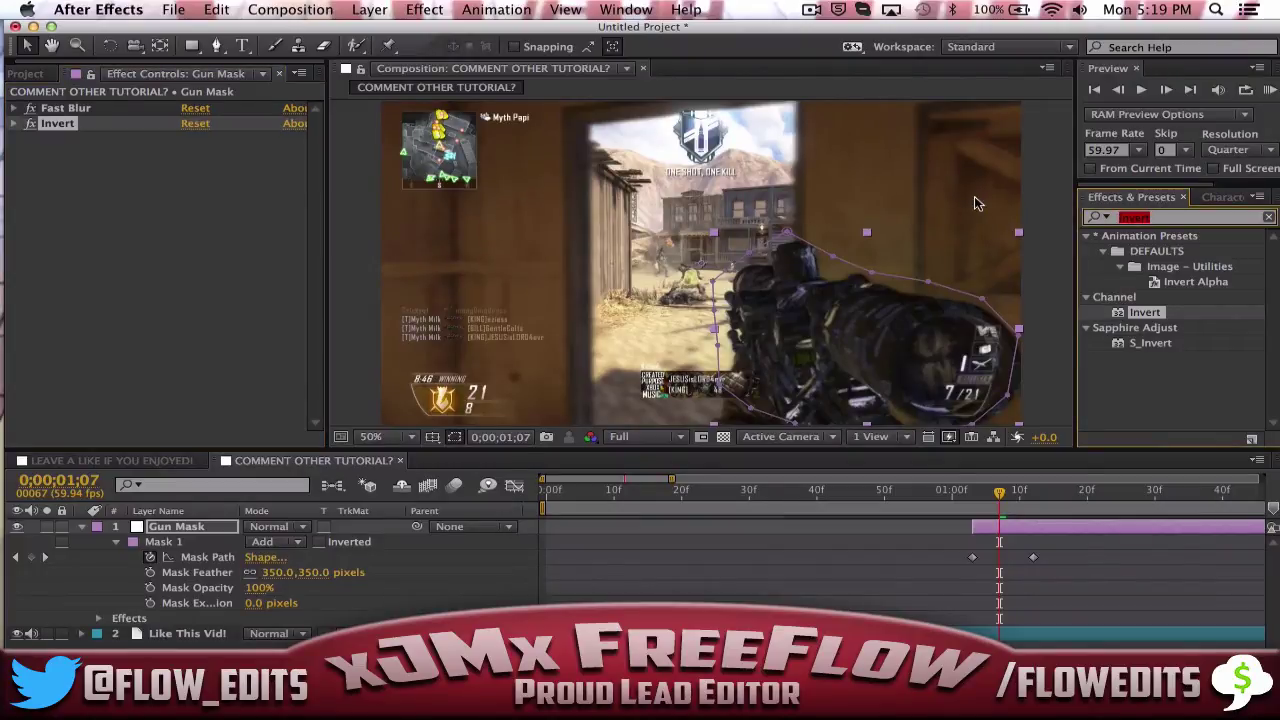
text(shine)
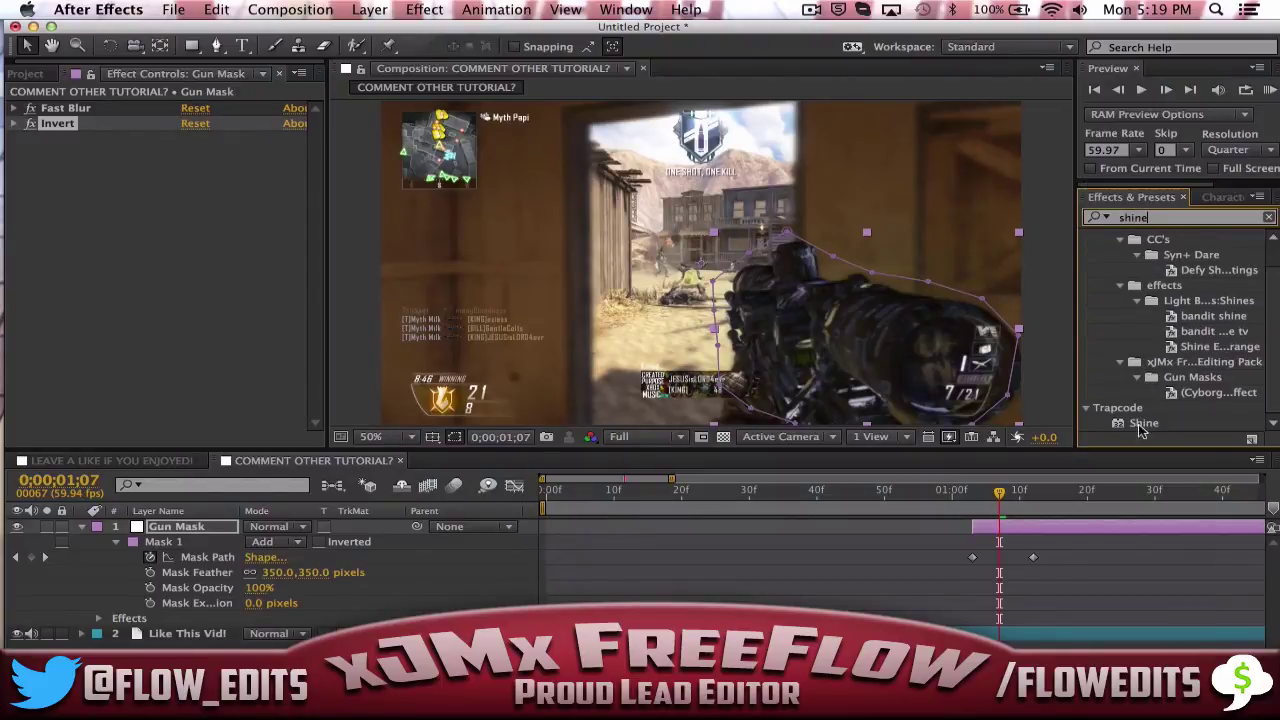
click(1142, 425)
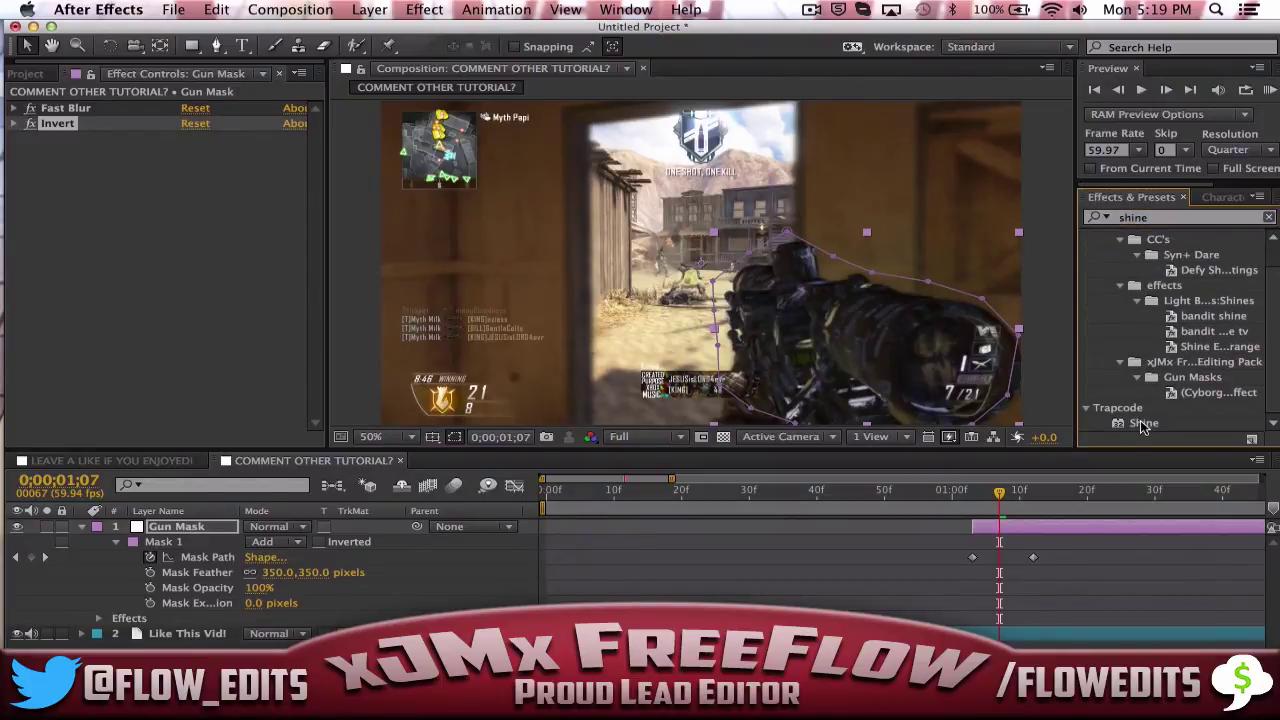
double_click(1145, 425)
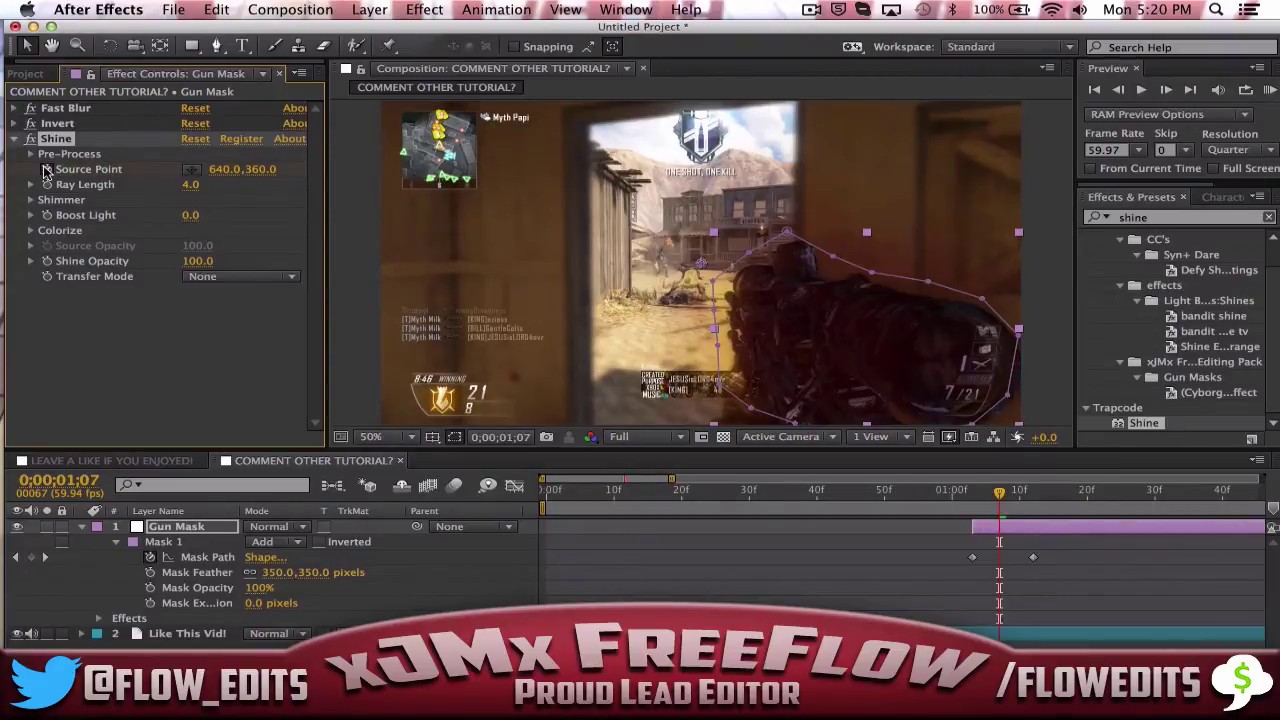
click(193, 170)
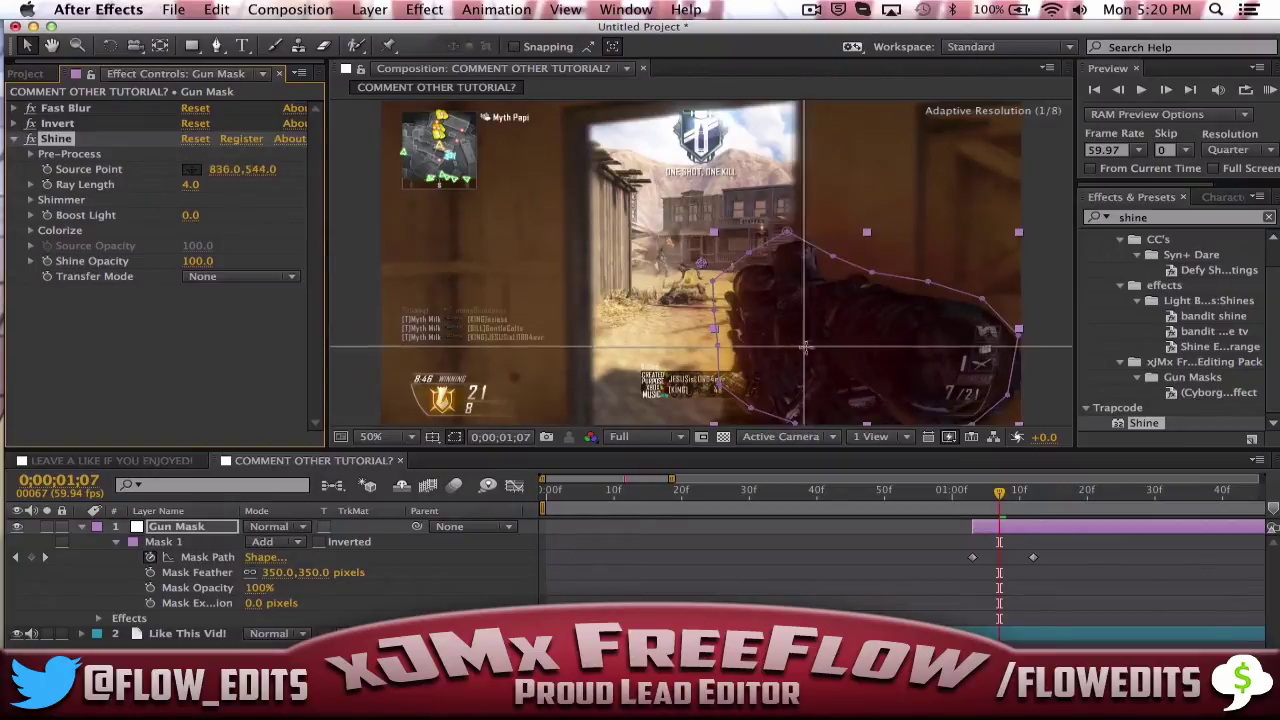
mouse_move(805, 347)
mouse_down()
mouse_move(775, 346)
mouse_move(791, 372)
mouse_up()
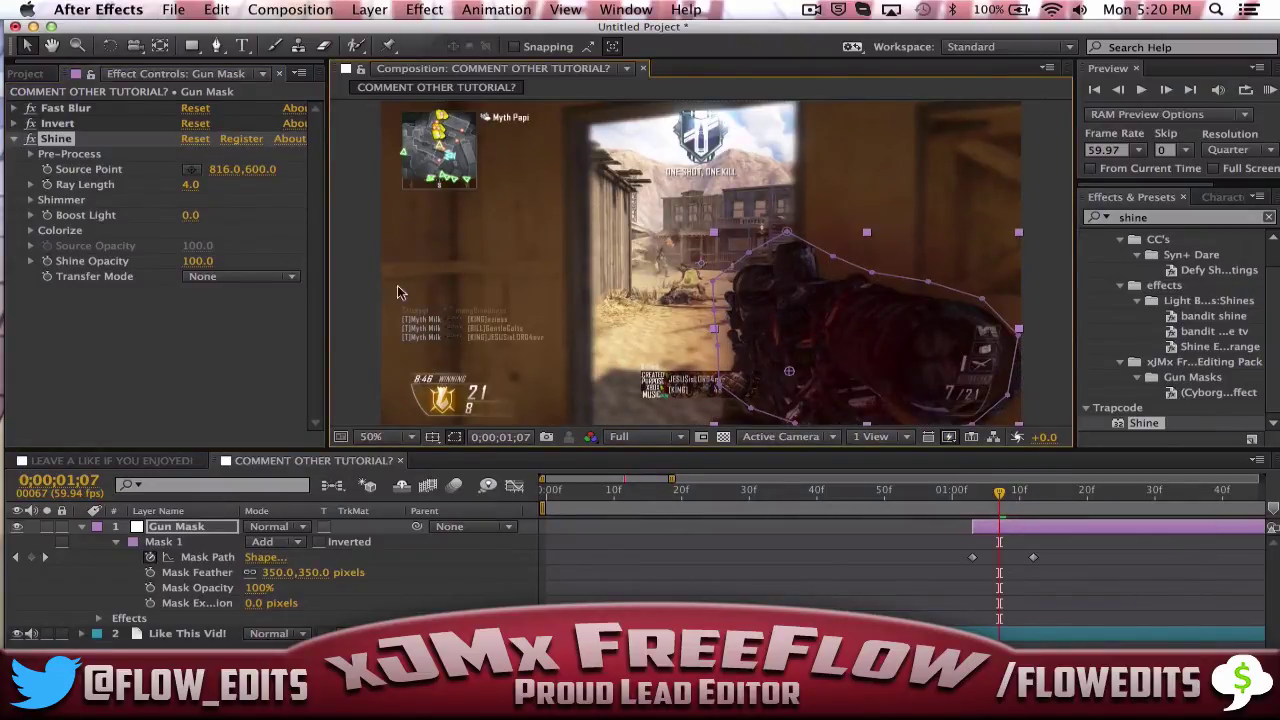
- Set Shine's Ray Length to 2.0 and Boost Light to 4.0
click(191, 186)
text(2)
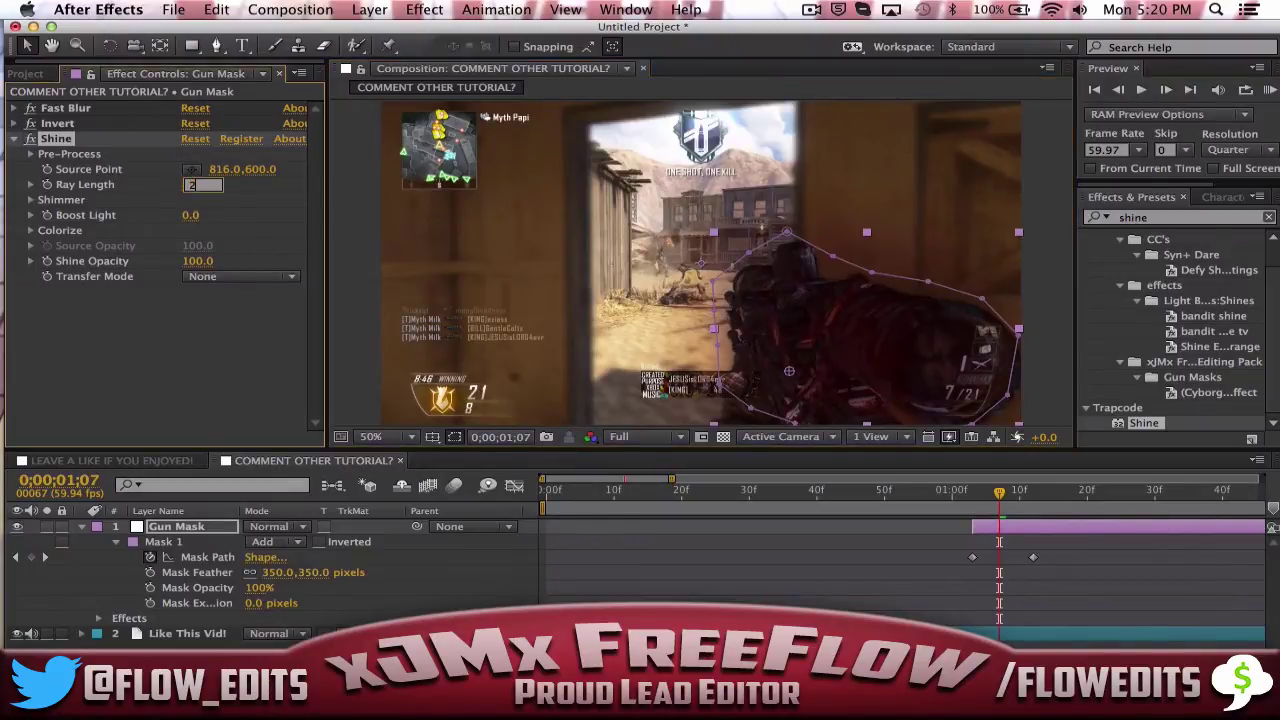
key(Return)
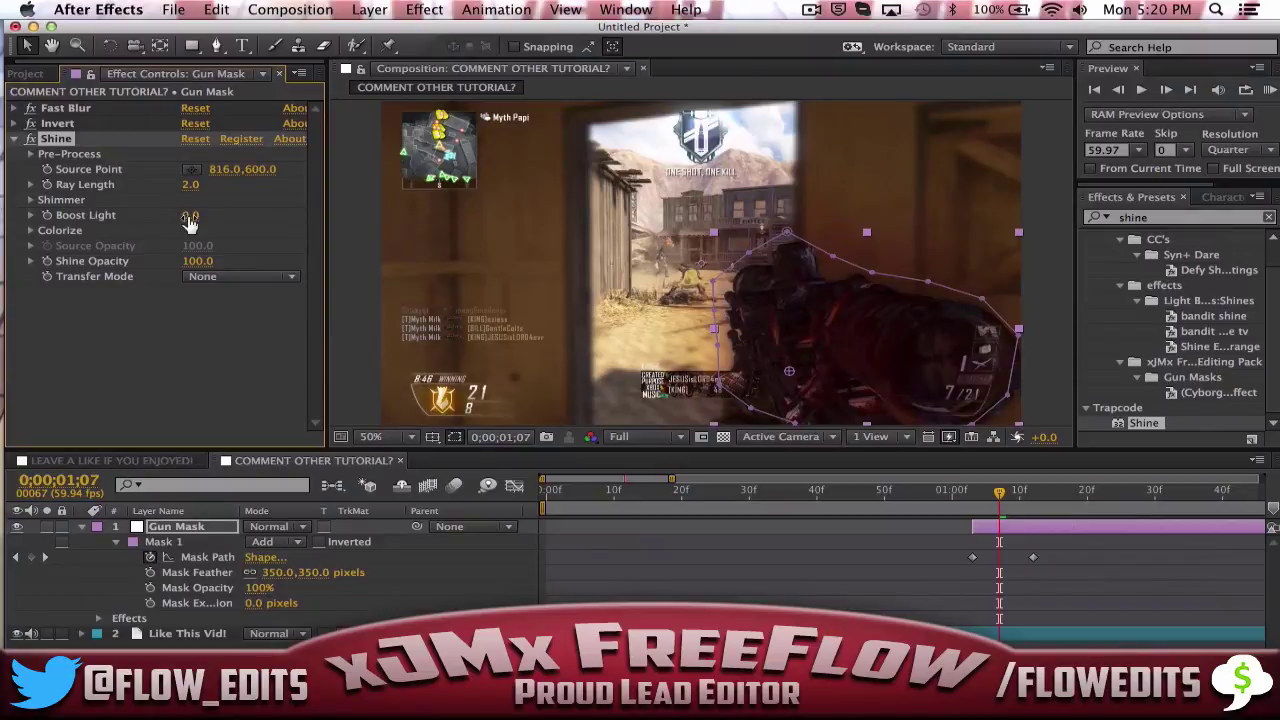
click(194, 216)
text(4)
key(Return)
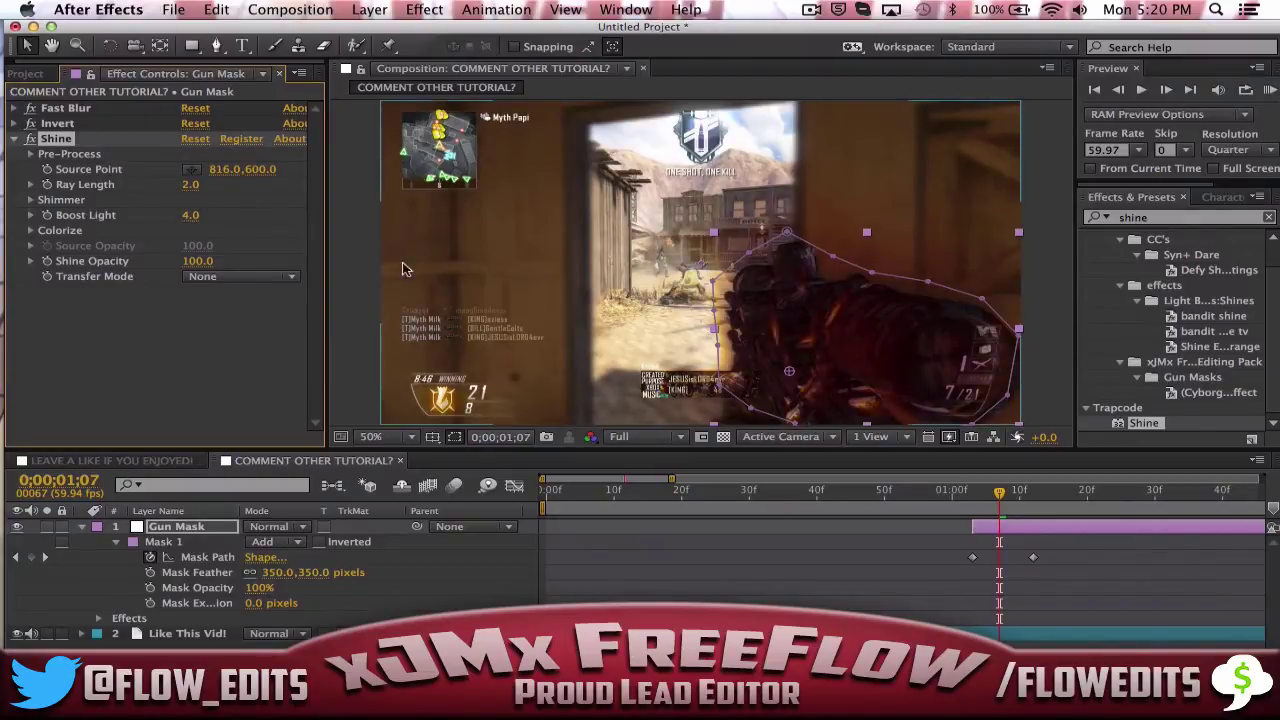
click(31, 231)
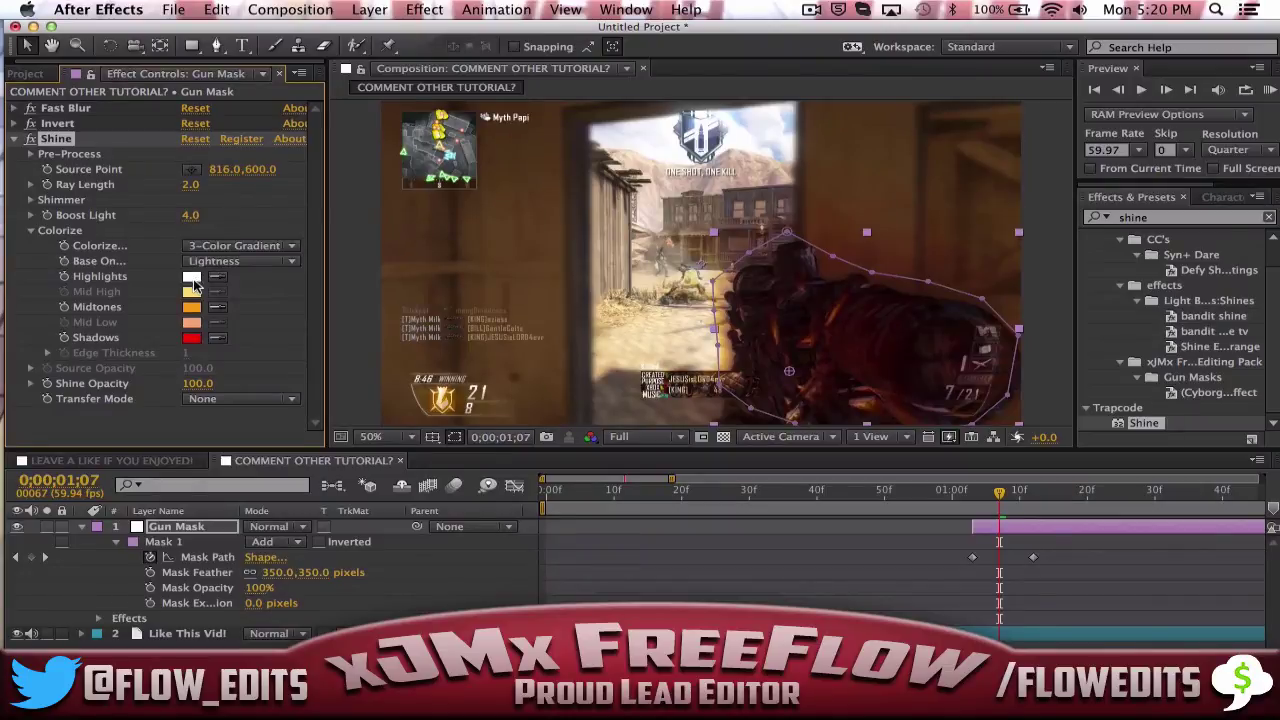
- Set Shine's Colorize Highlights colour to a saturated blue
click(190, 278)
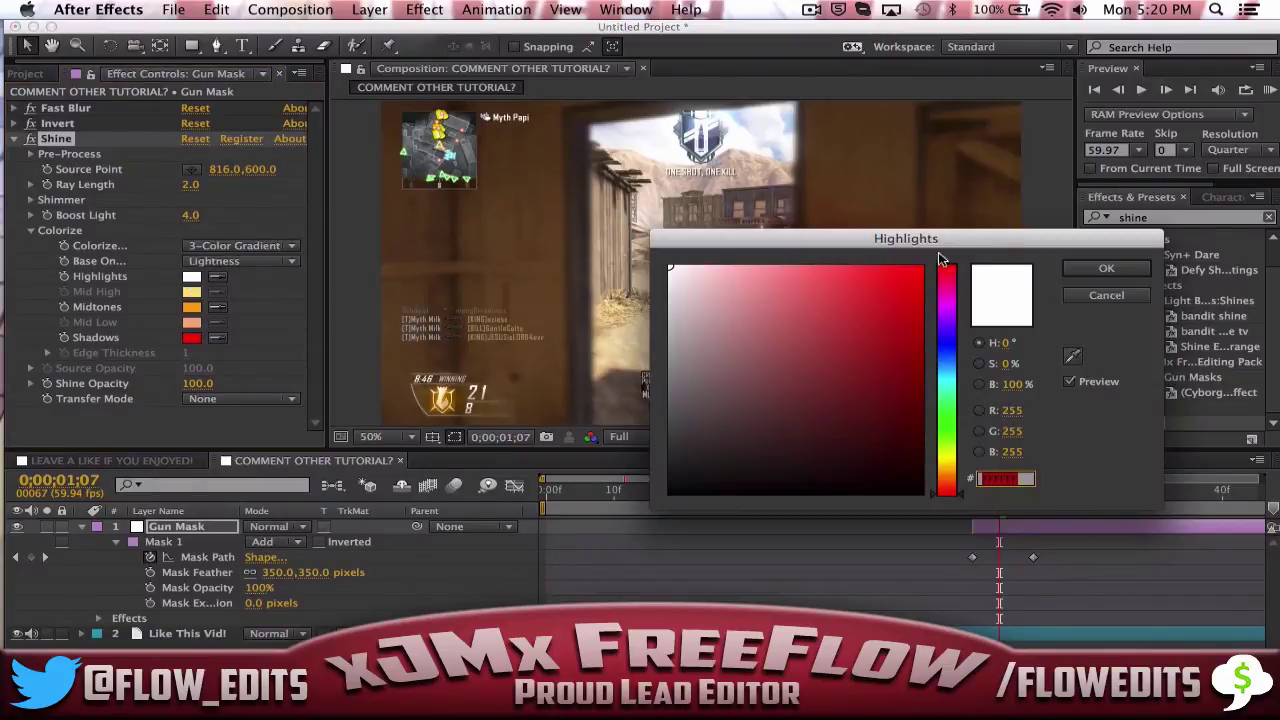
click(952, 375)
drag(952, 375, 948, 366)
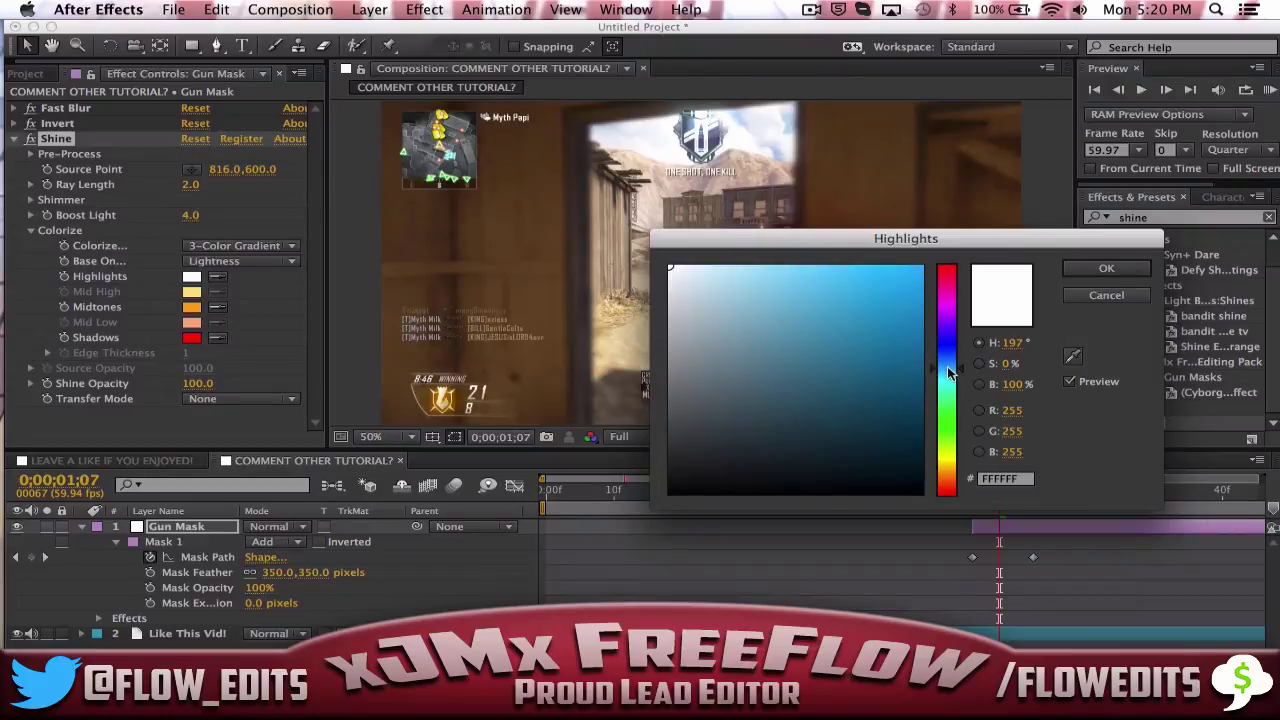
drag(818, 294, 891, 286)
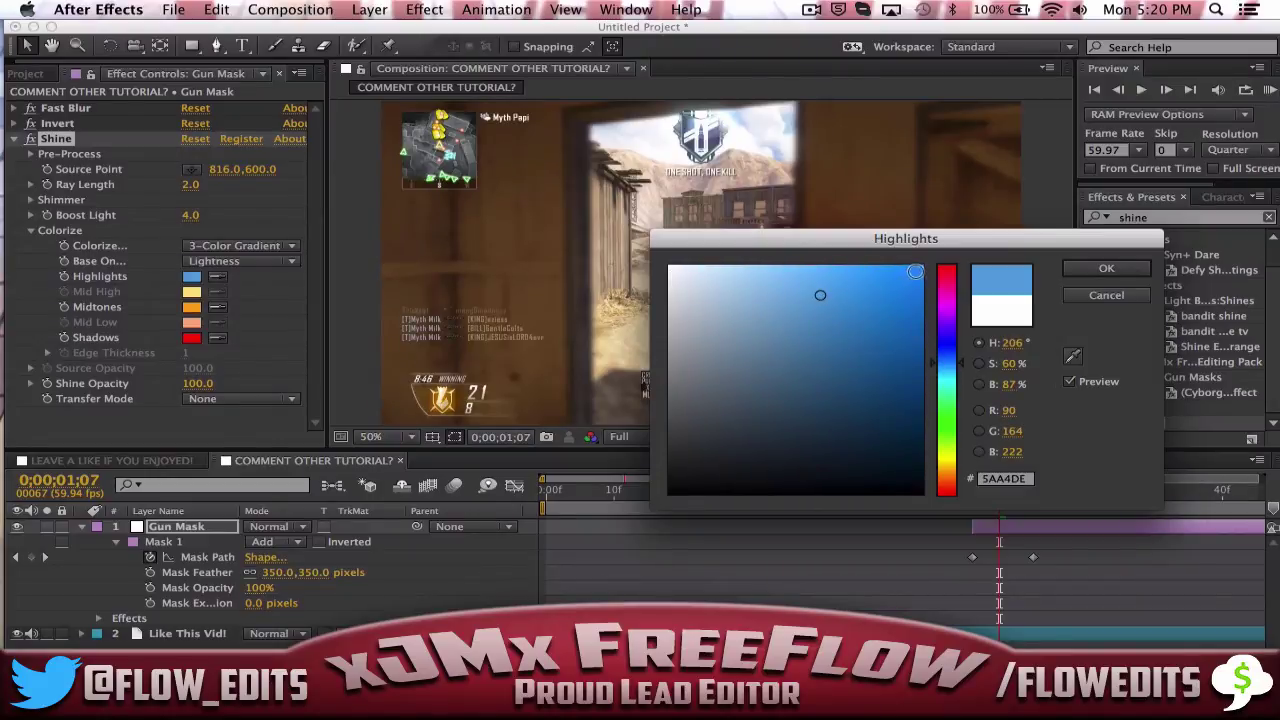
click(1113, 270)
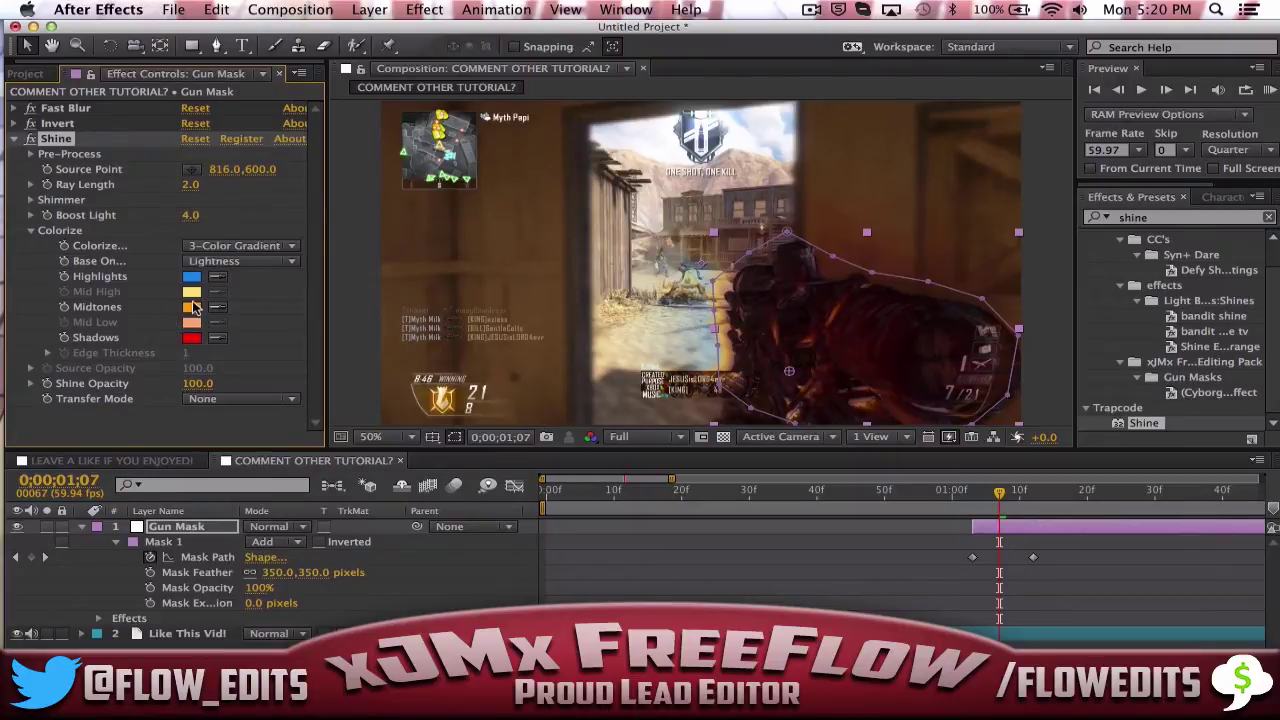
- Change Shine's Midtones colour from orange to a deep blue
click(192, 310)
click(948, 327)
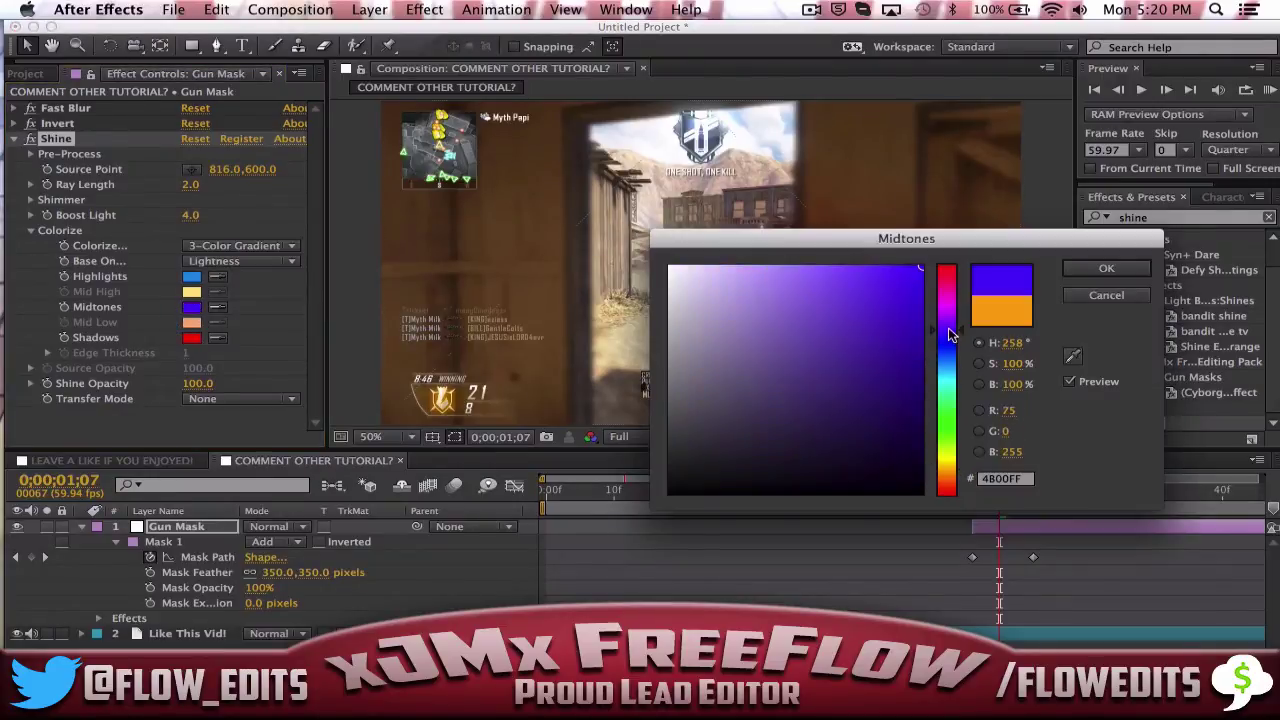
drag(950, 335, 950, 342)
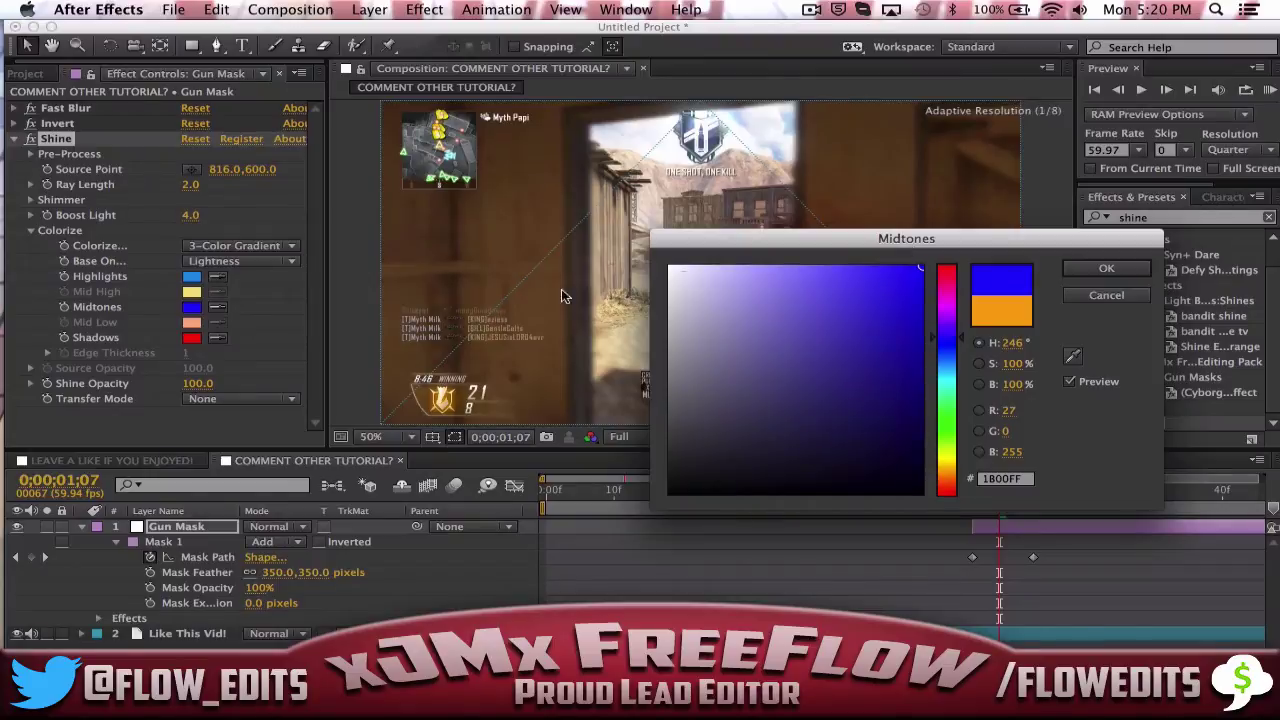
drag(906, 238, 369, 279)
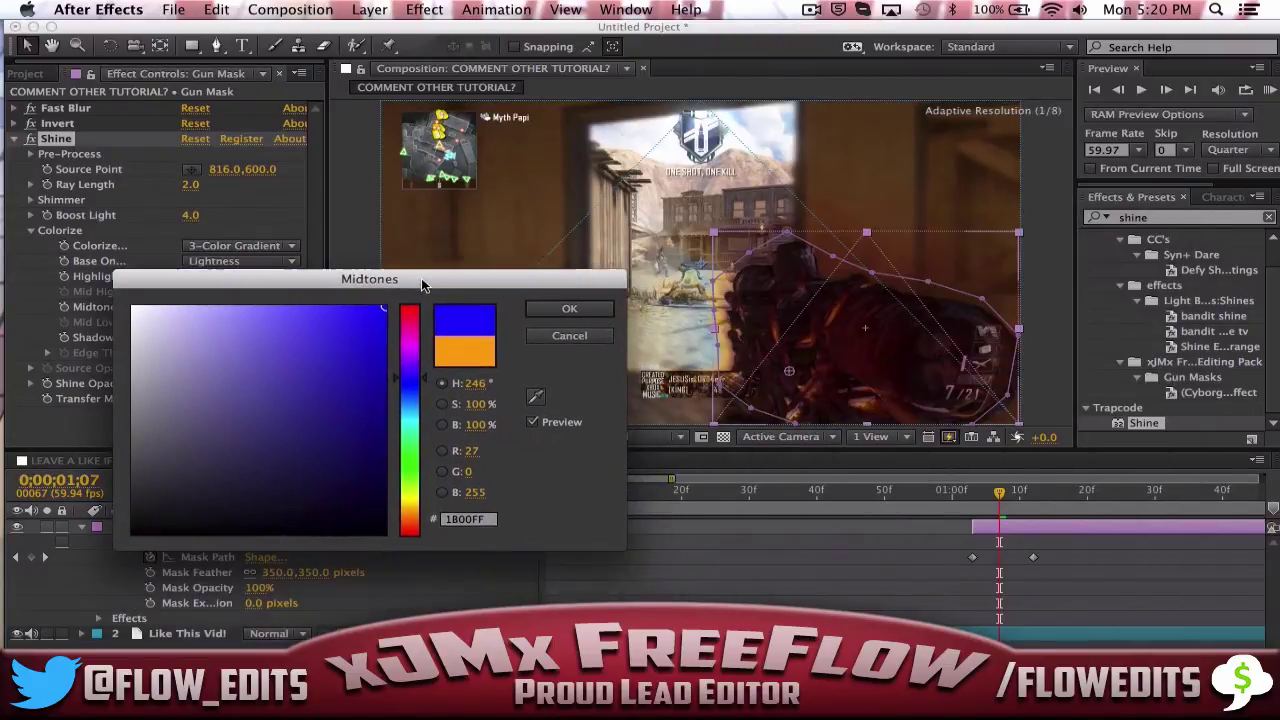
click(367, 344)
- Keep the deep blue midtones and make Shine's Shadows colour a pale lavender-blue
click(566, 309)
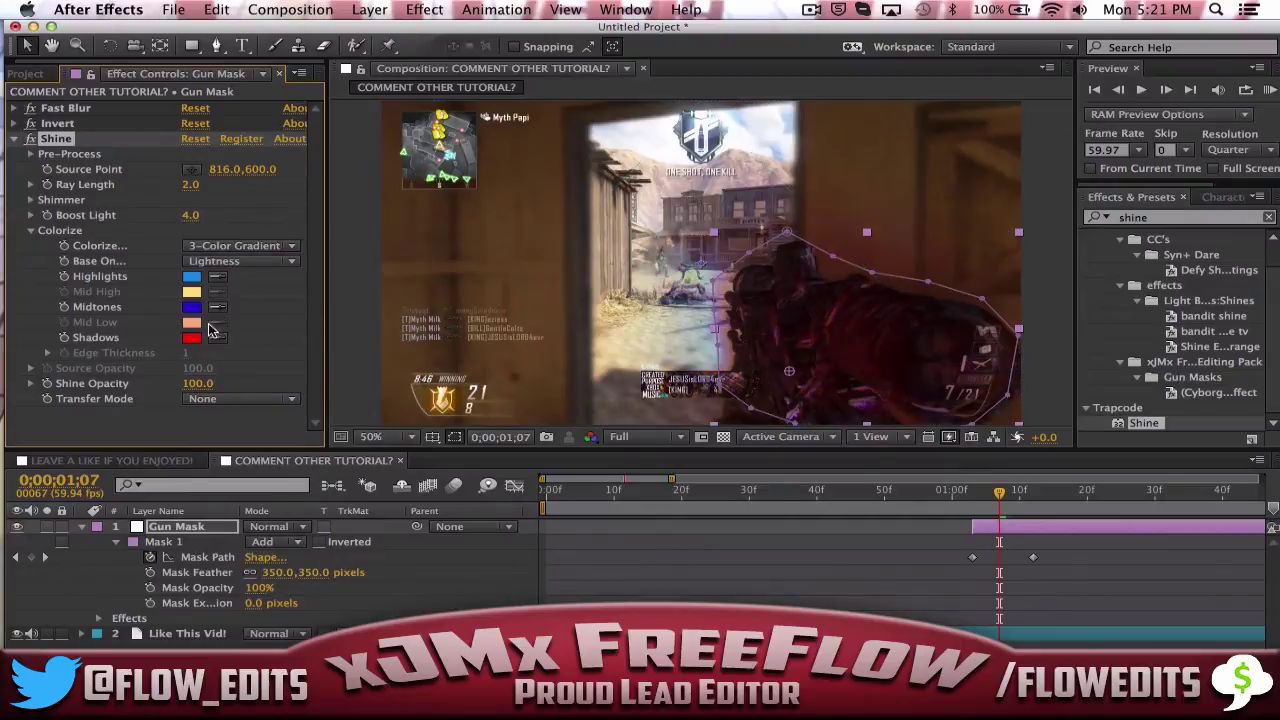
click(192, 338)
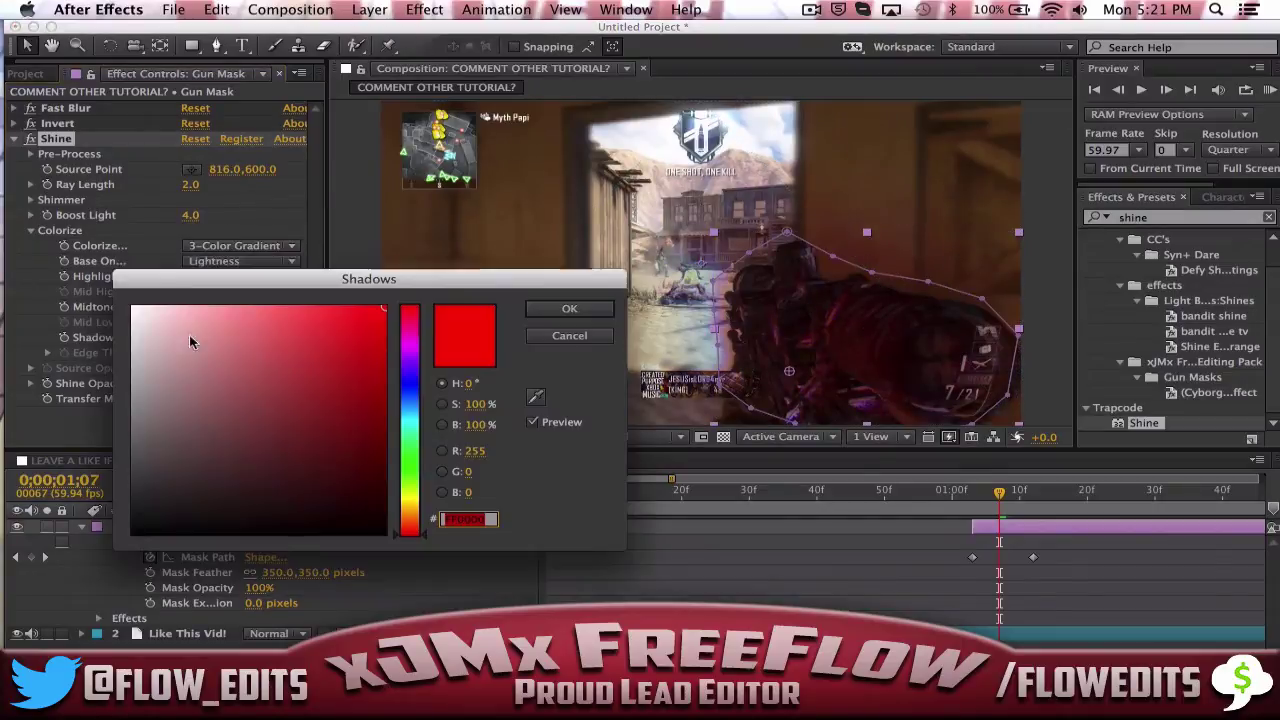
click(410, 390)
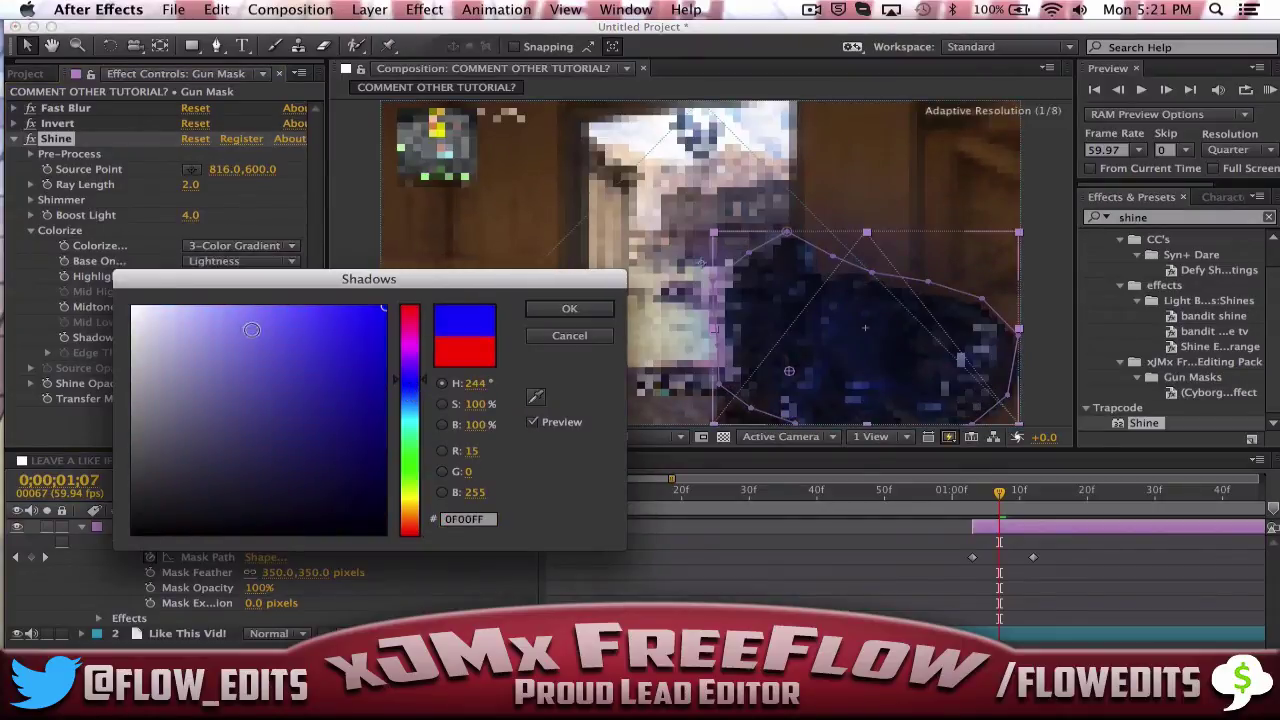
mouse_move(190, 314)
mouse_down()
mouse_move(178, 307)
mouse_move(231, 309)
mouse_up()
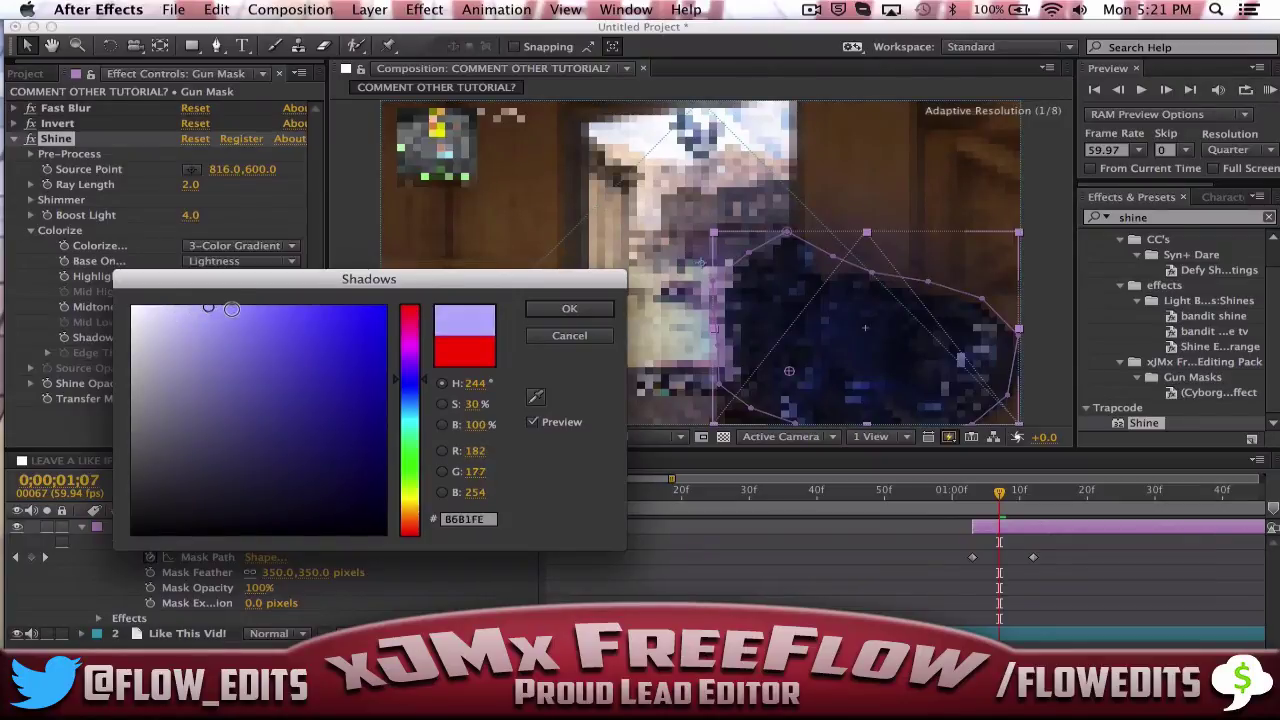
click(218, 352)
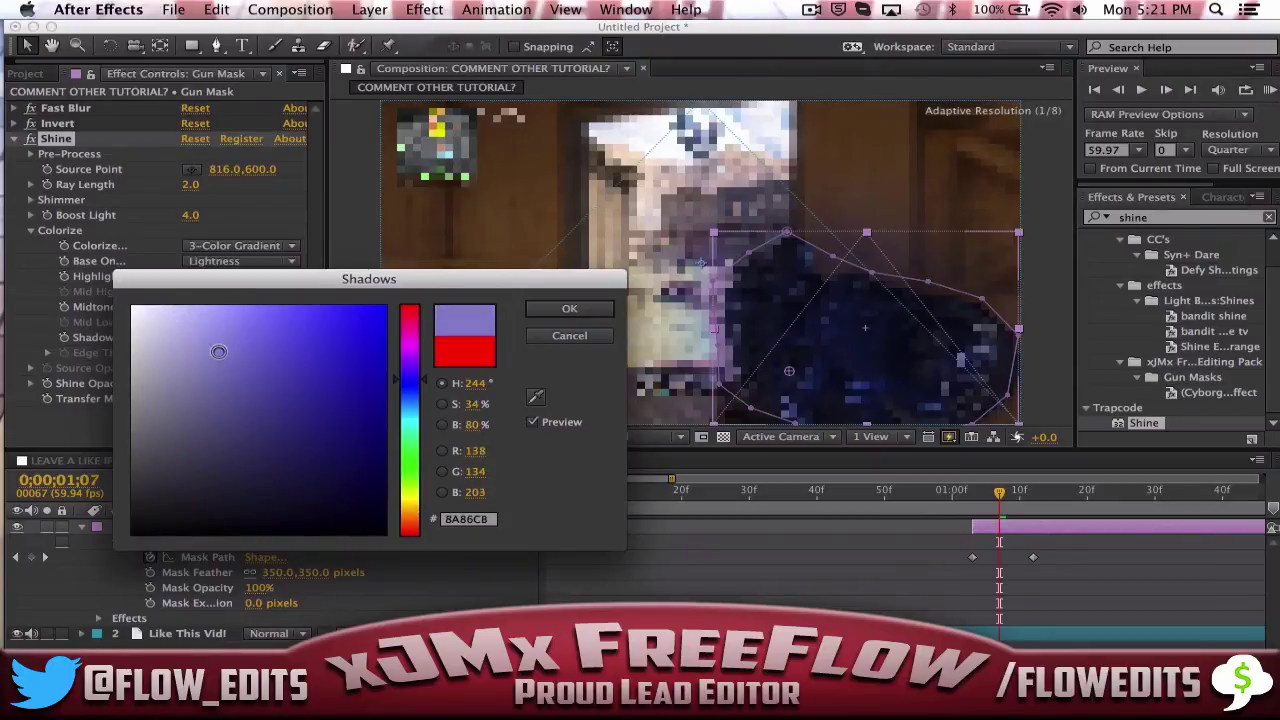
click(411, 394)
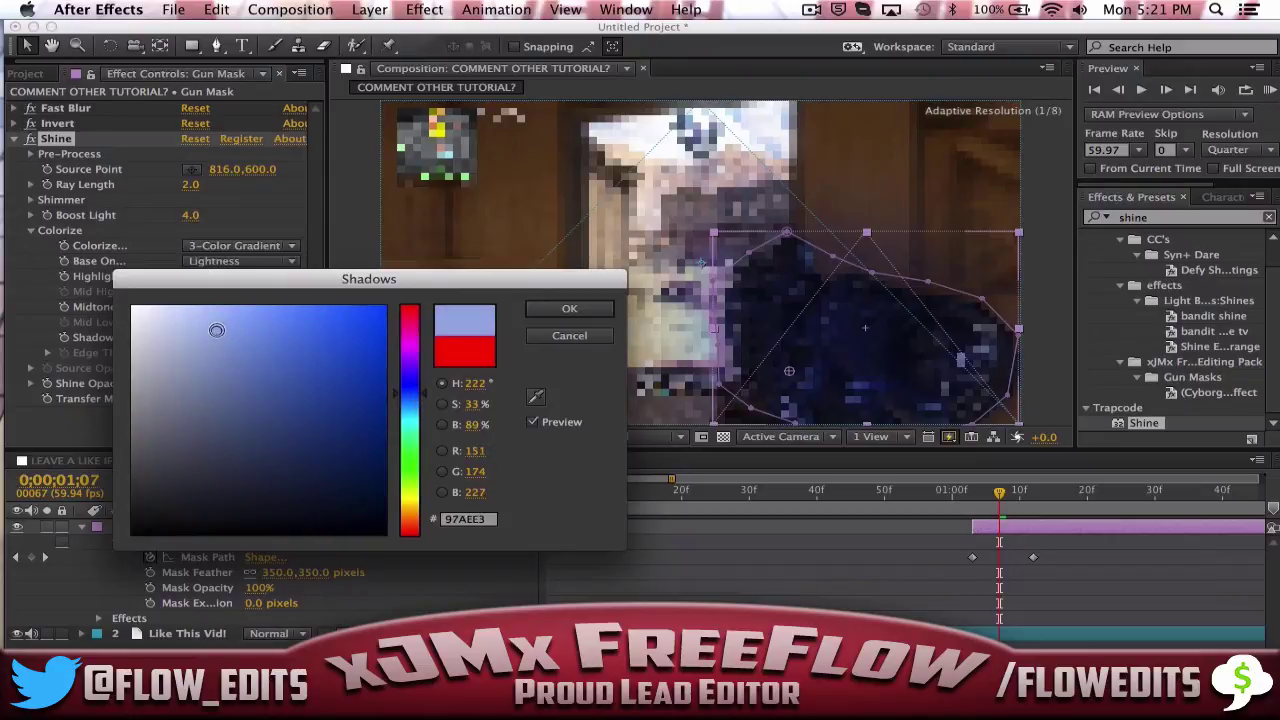
click(569, 308)
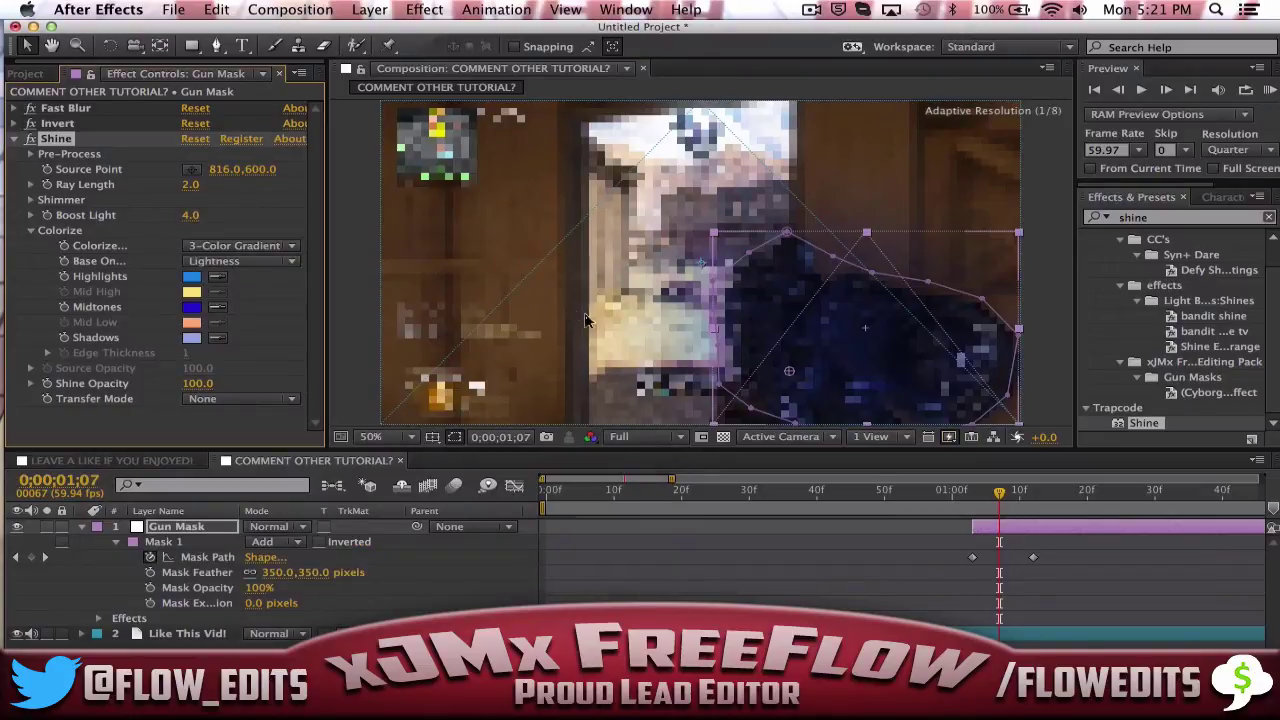
click(35, 230)
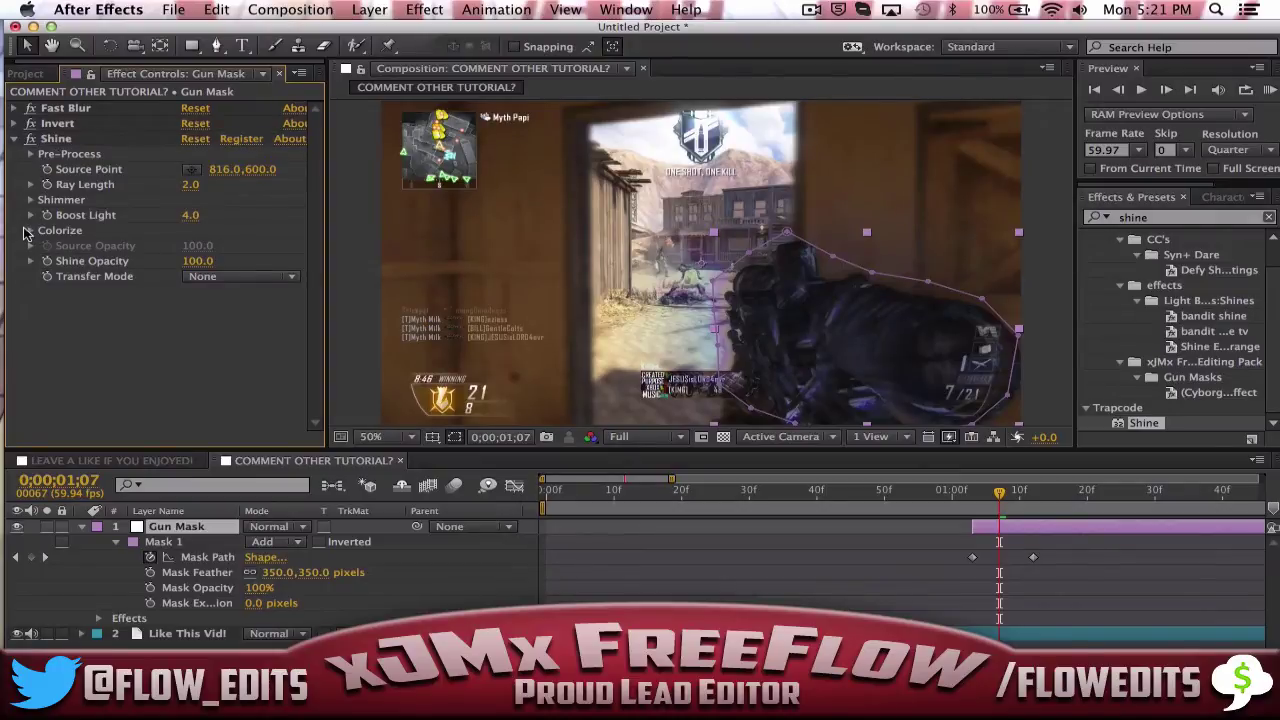
click(33, 231)
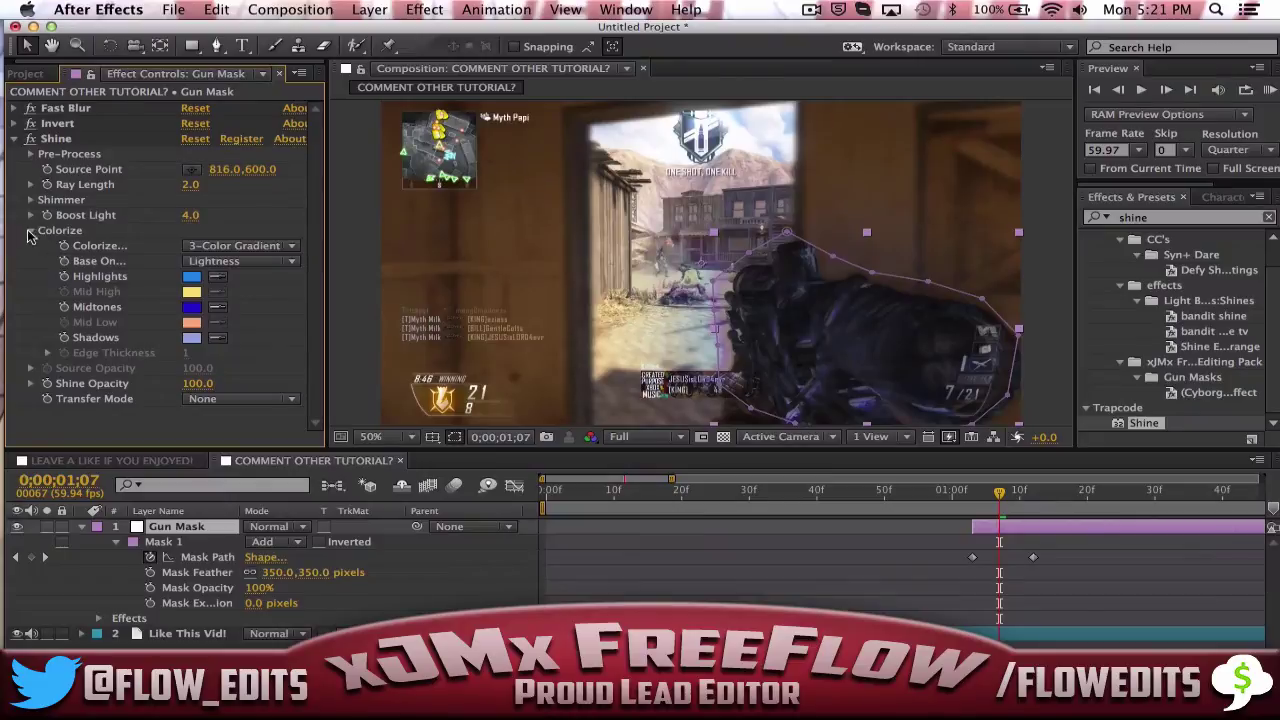
- Lower Shine Opacity to 80 and switch its Transfer Mode to Screen
click(35, 232)
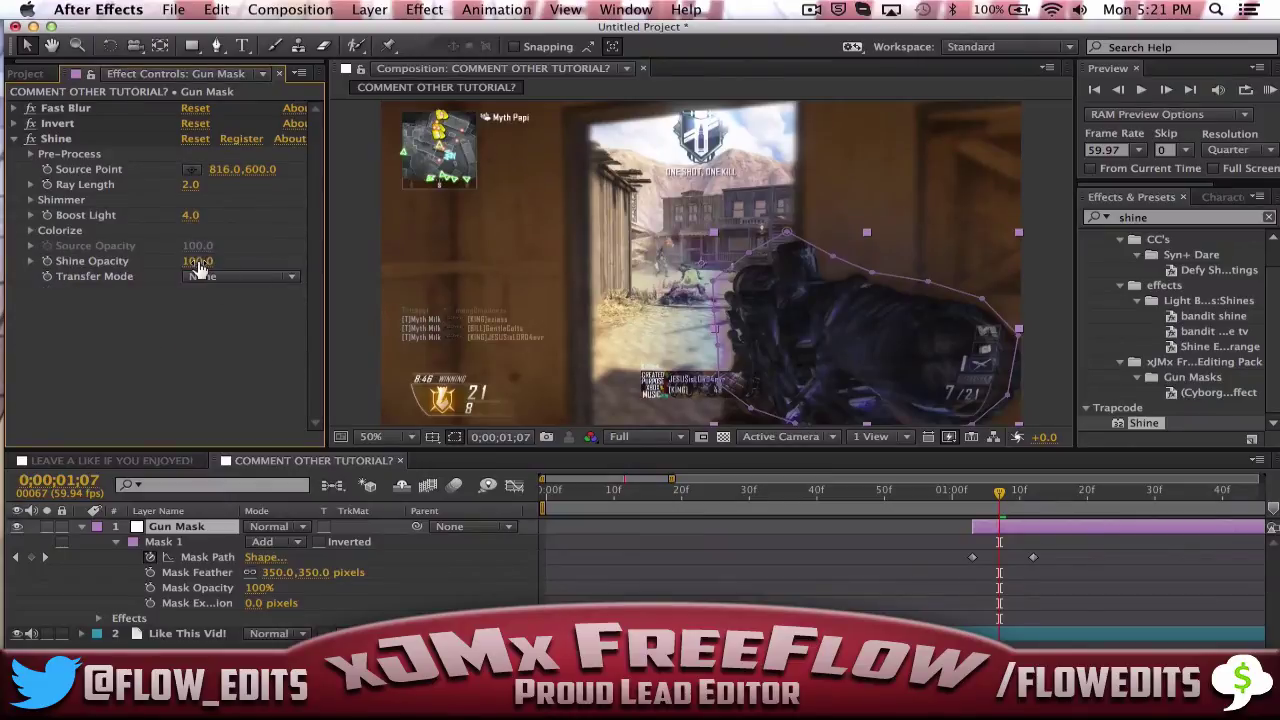
drag(198, 262, 186, 262)
click(241, 278)
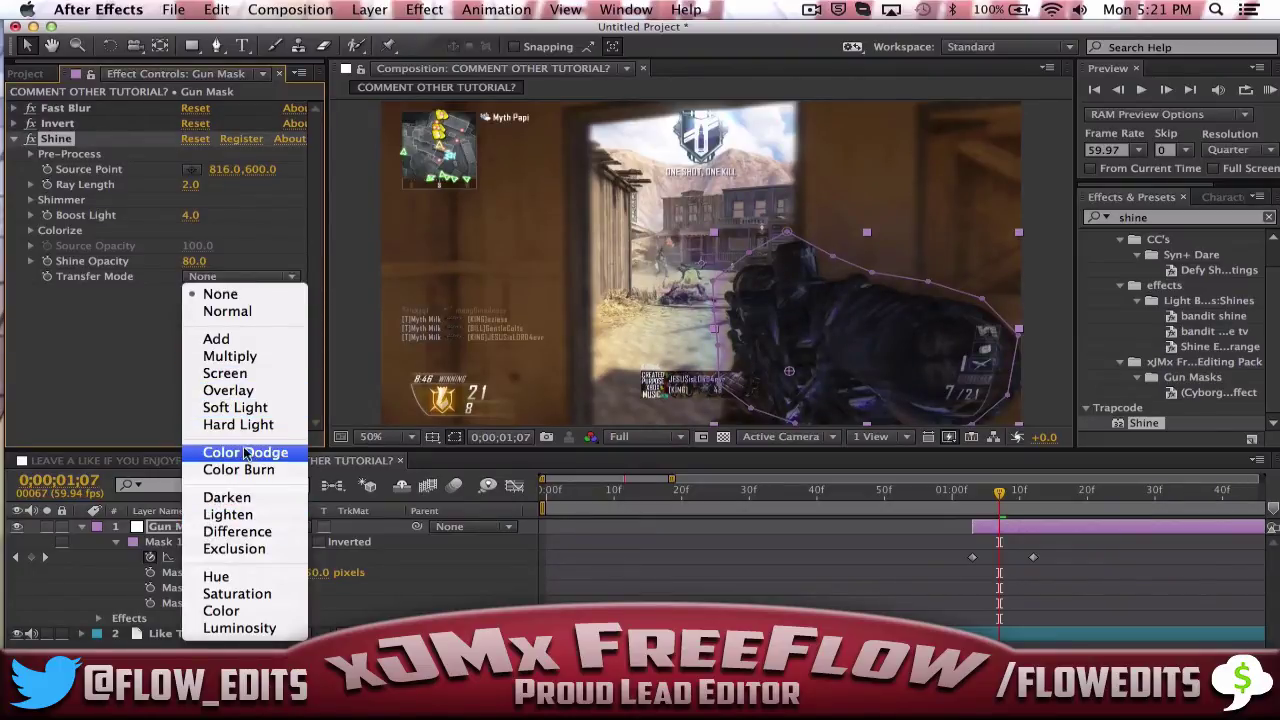
click(225, 373)
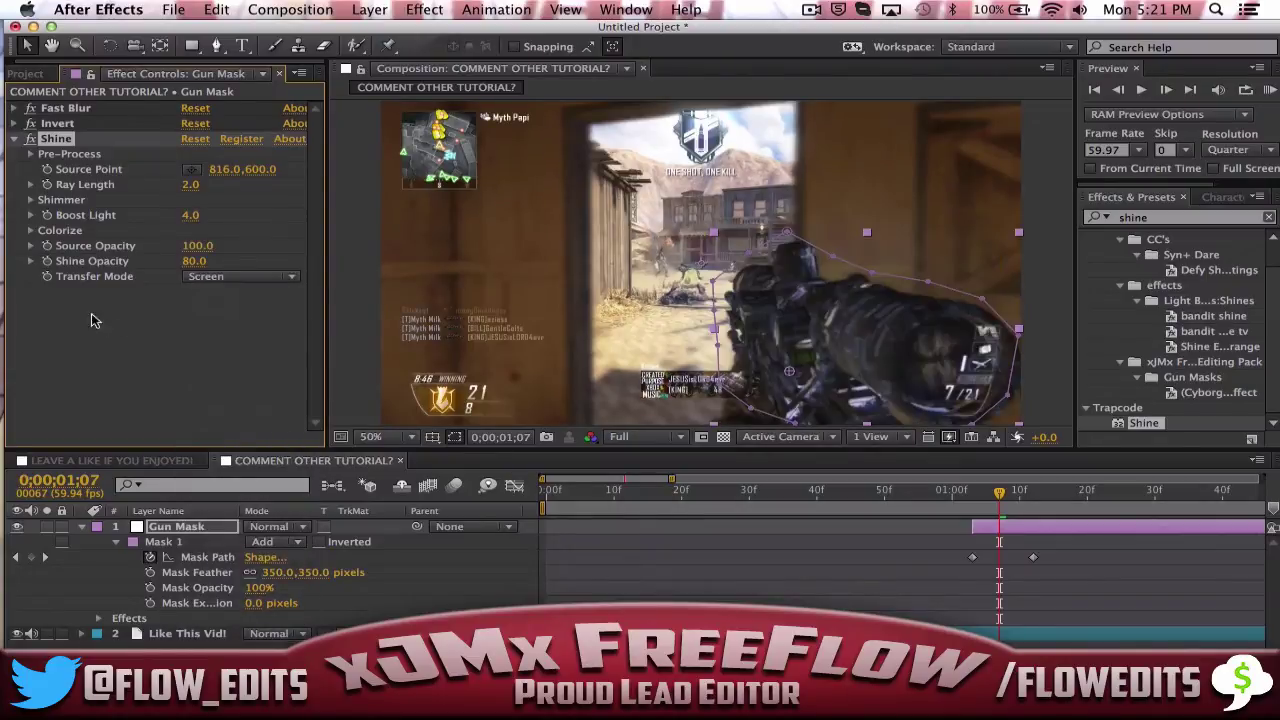
click(15, 139)
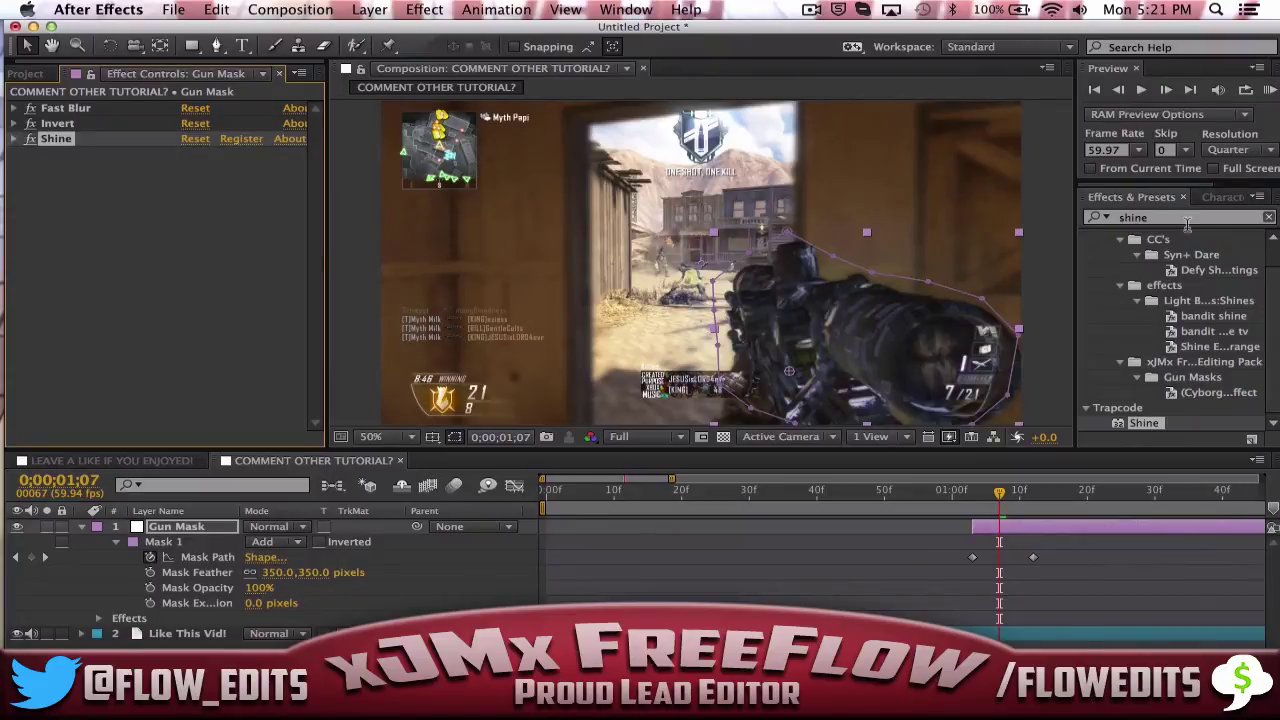
- Search 'cc blobby' and apply CC Blobbylize to Gun Mask, showing its Blobbiness settings
click(1180, 217)
key(super+a)
text(cc )
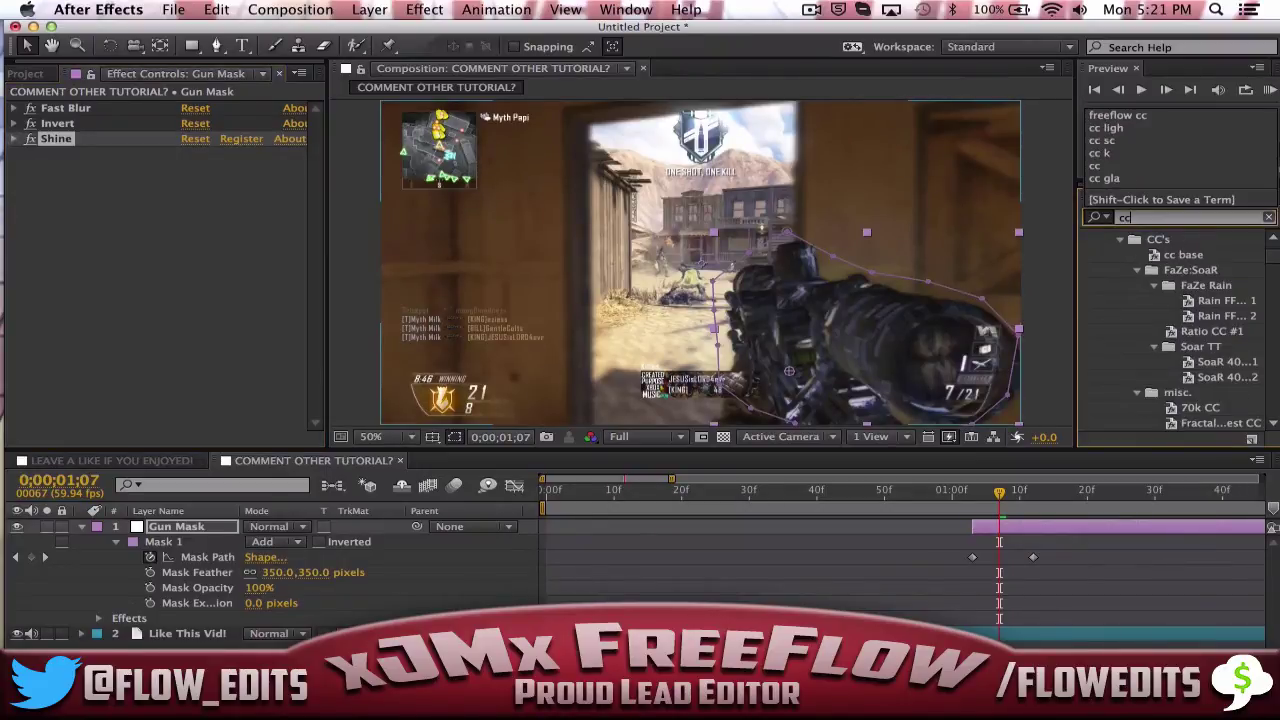
text(b)
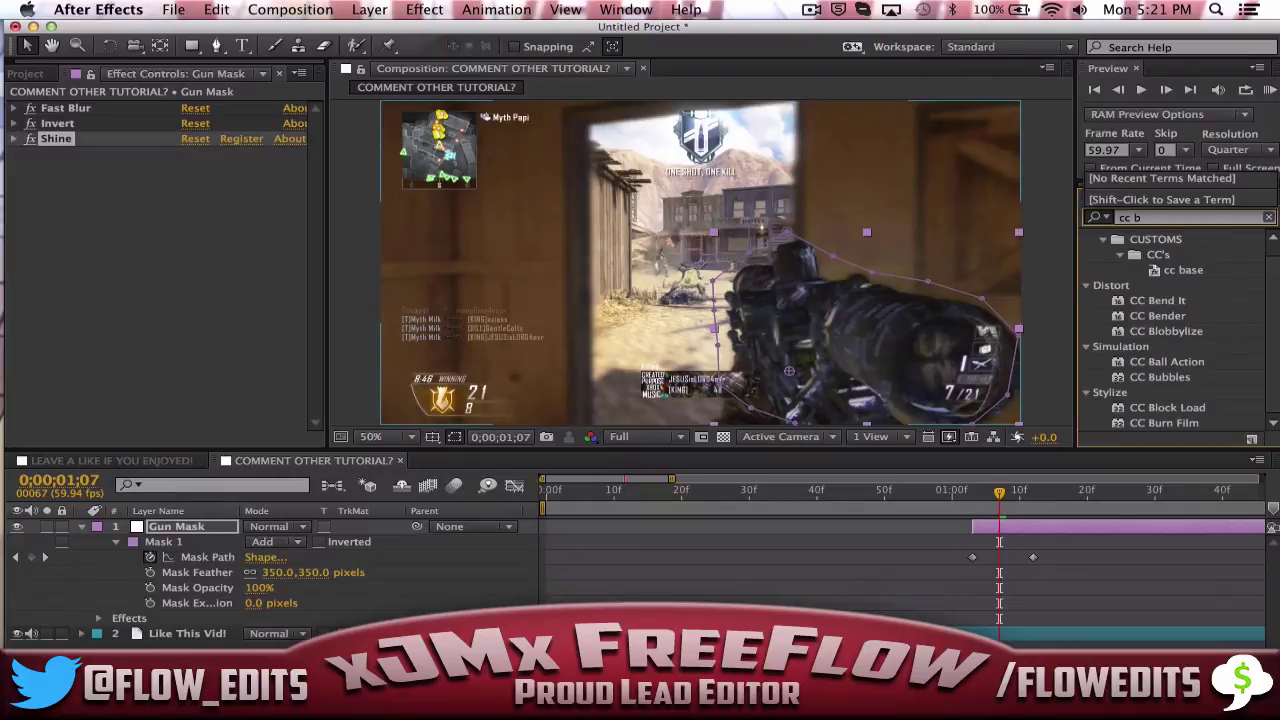
text(lobby)
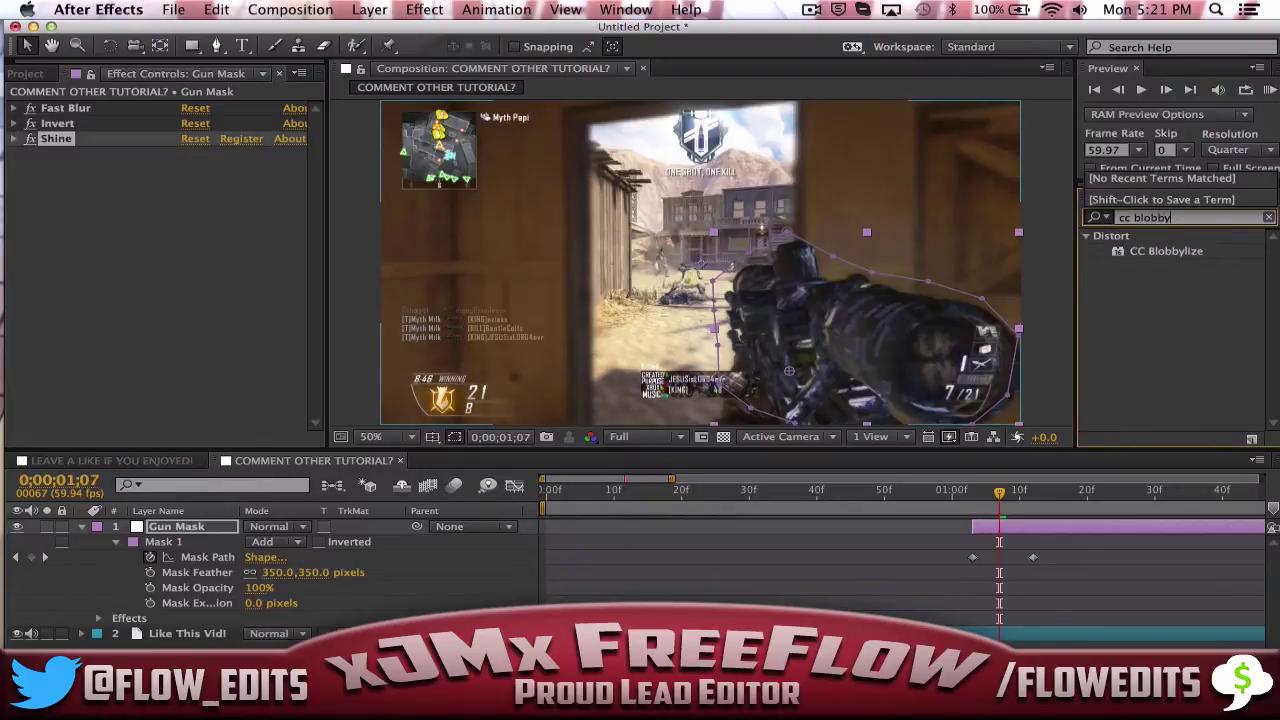
click(1163, 253)
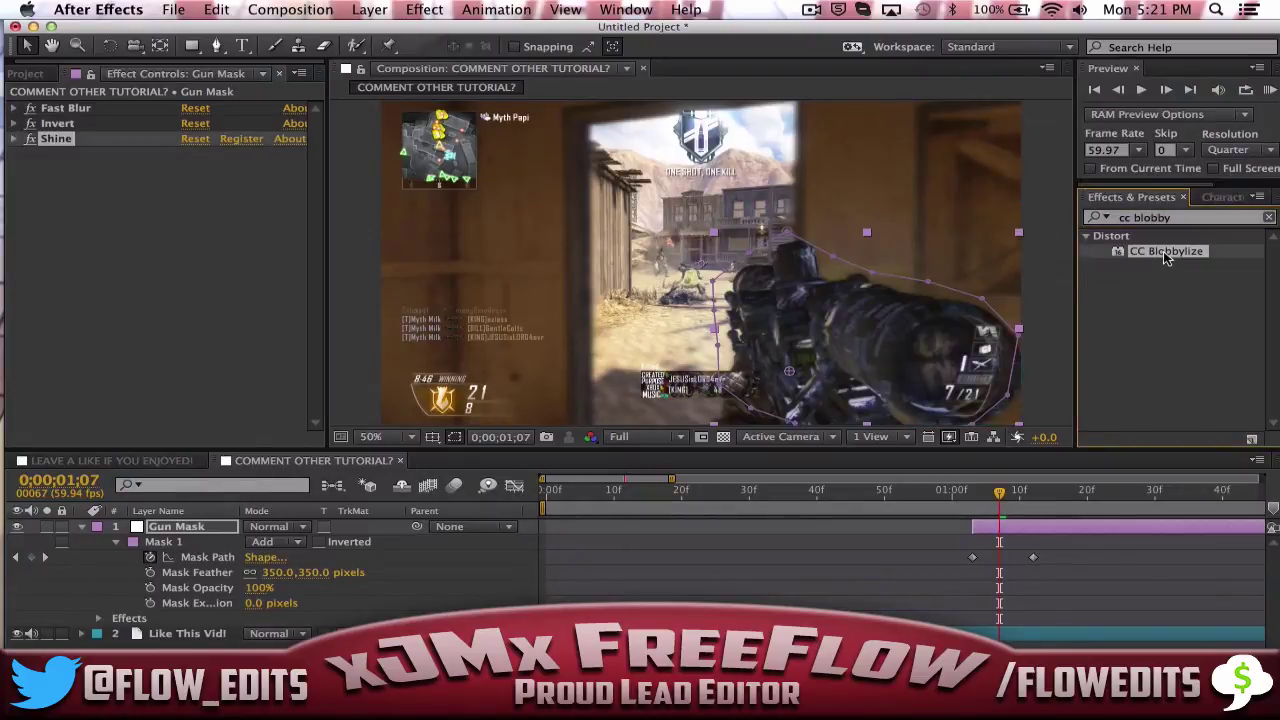
double_click(1163, 251)
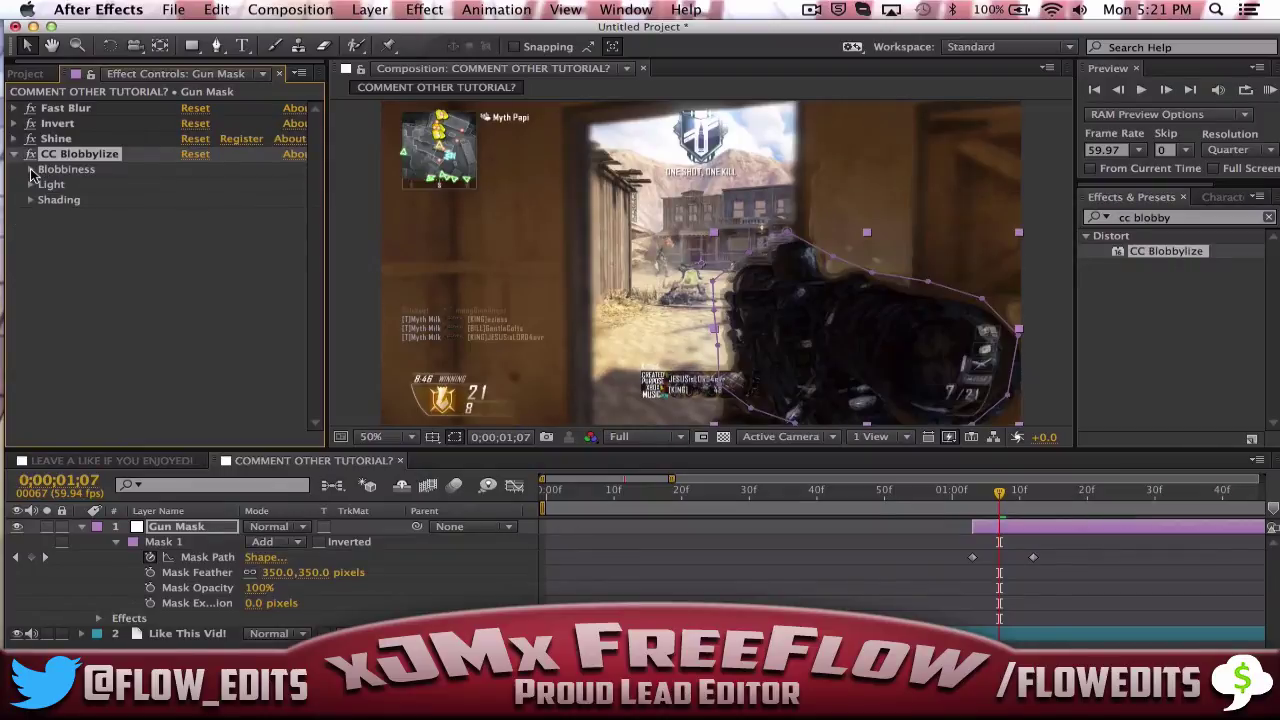
click(31, 170)
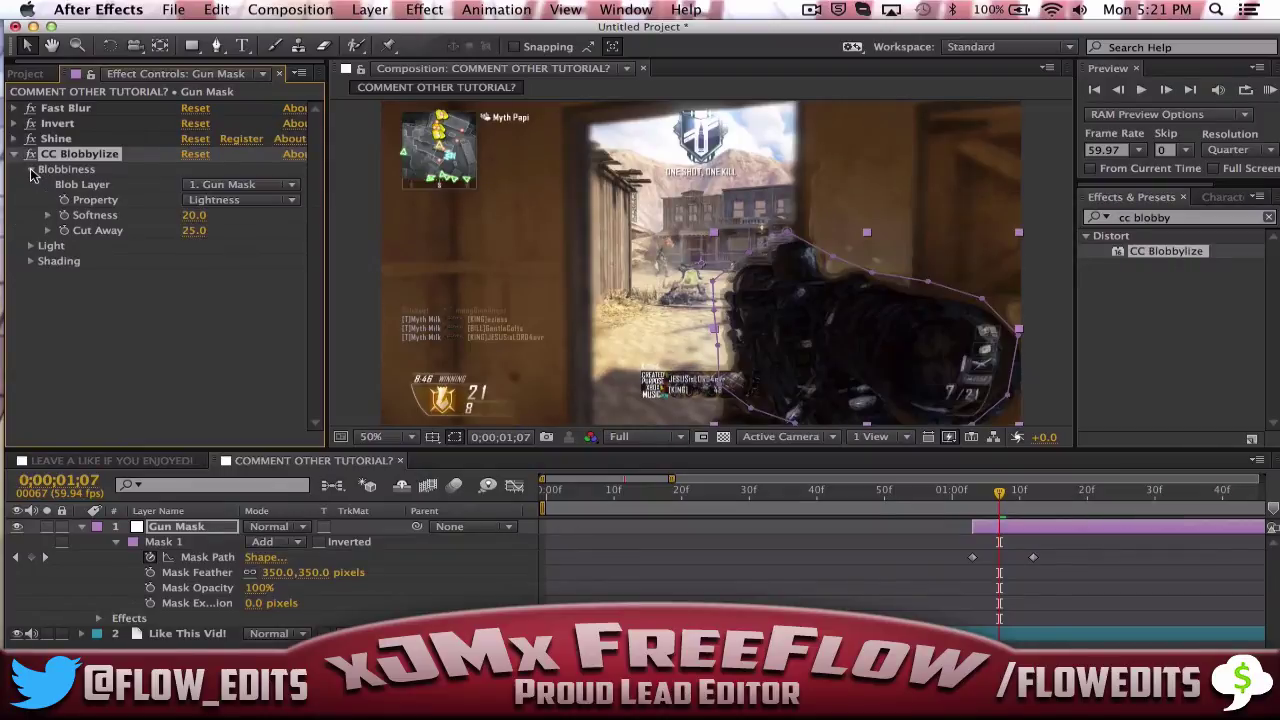
- Keep Cut Away at 2.0 and drag Blobbylize Softness down to 4.7
click(193, 231)
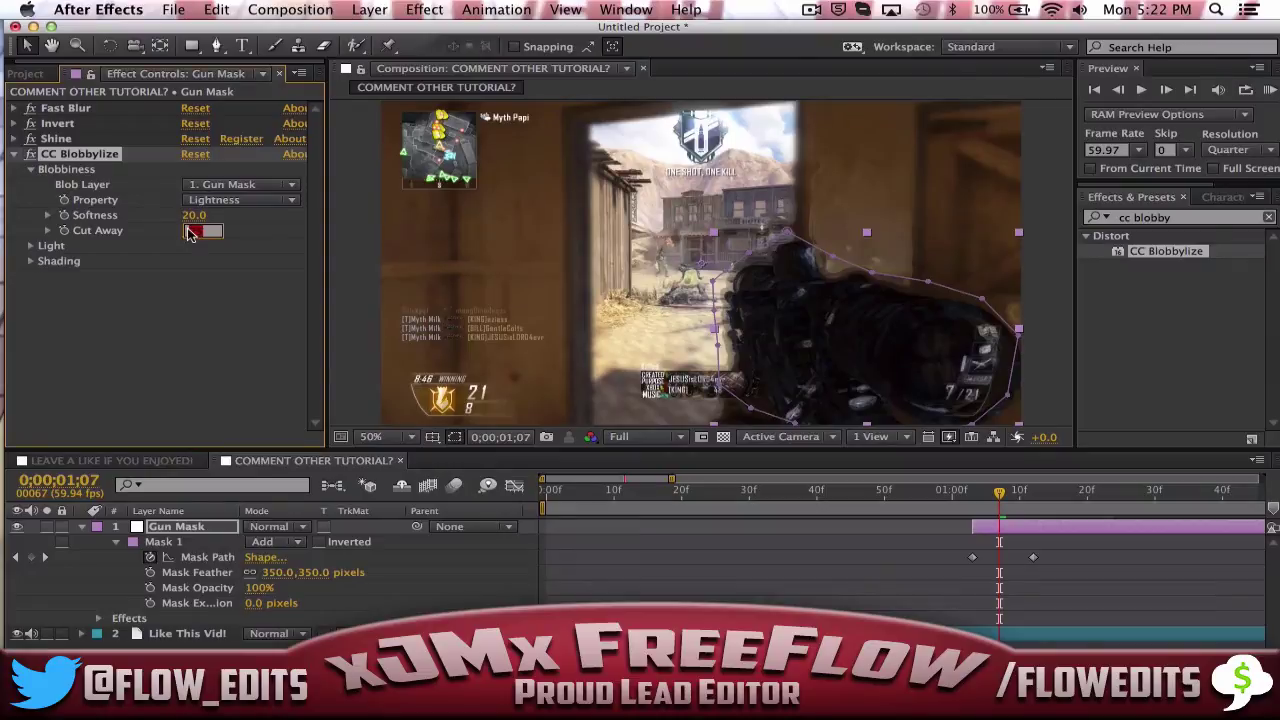
text(2)
key(Return)
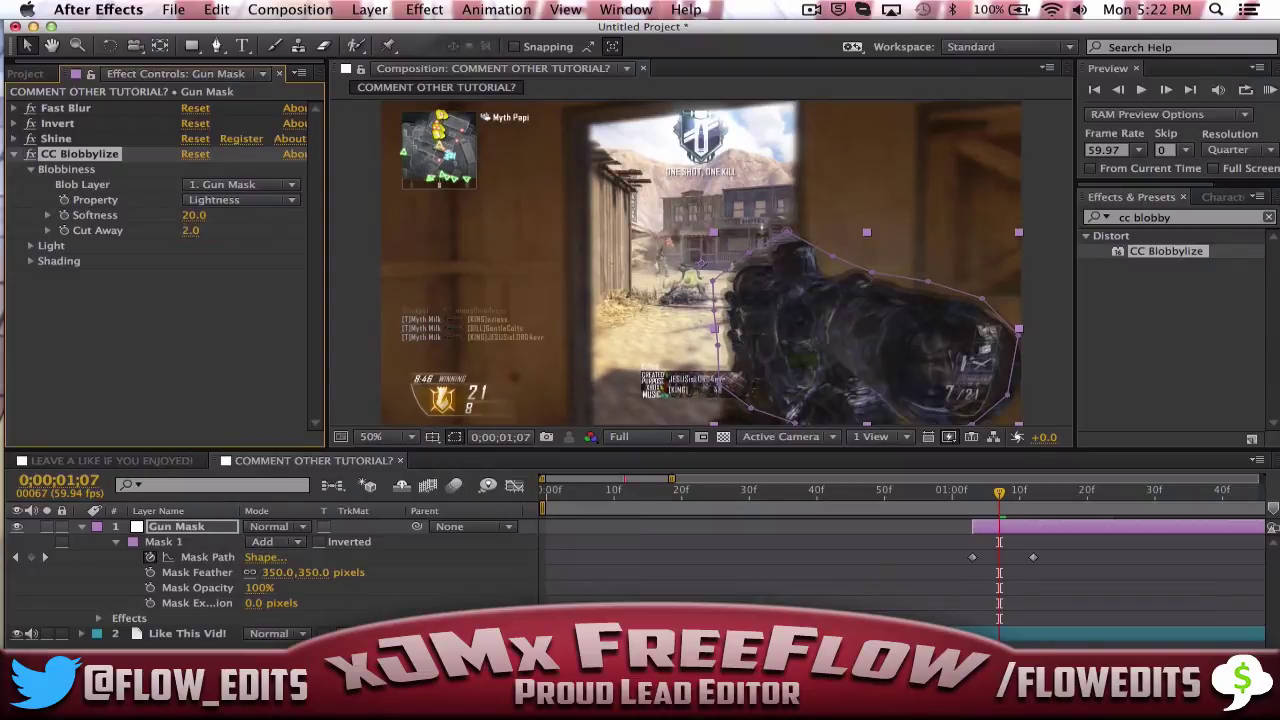
click(193, 215)
click(47, 216)
drag(123, 242, 92, 243)
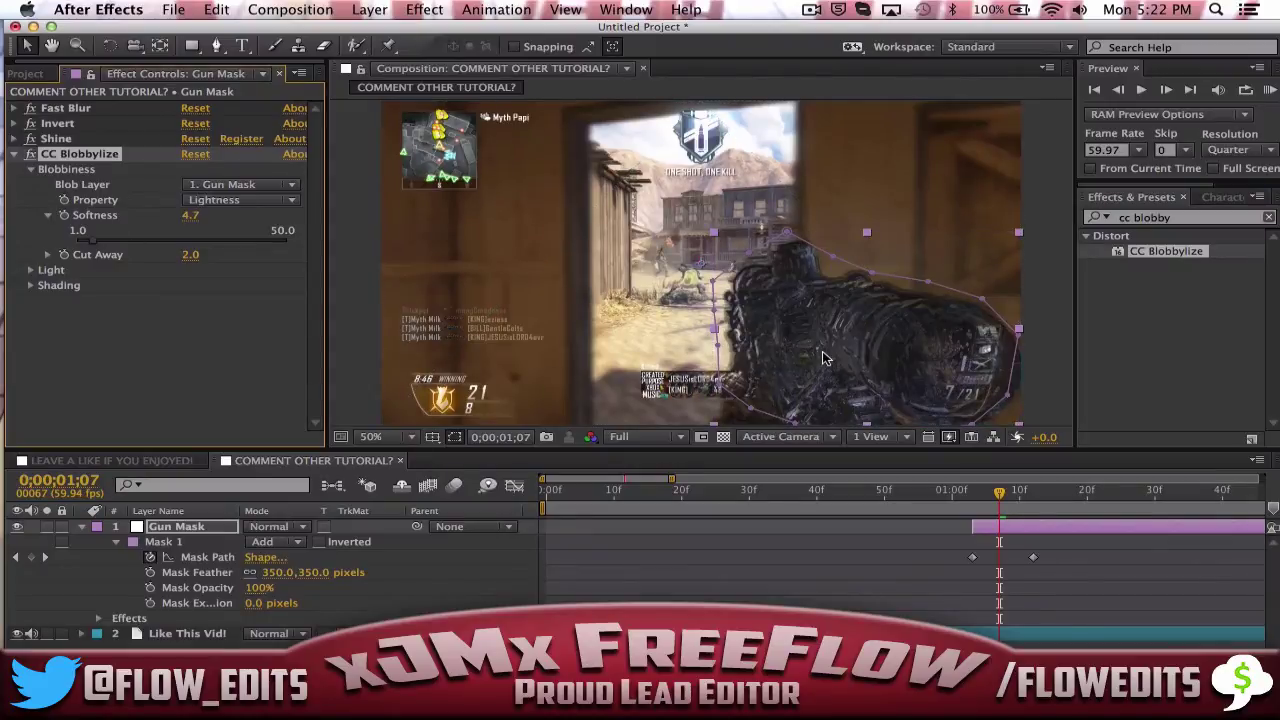
scroll(825, 357, up, 1)
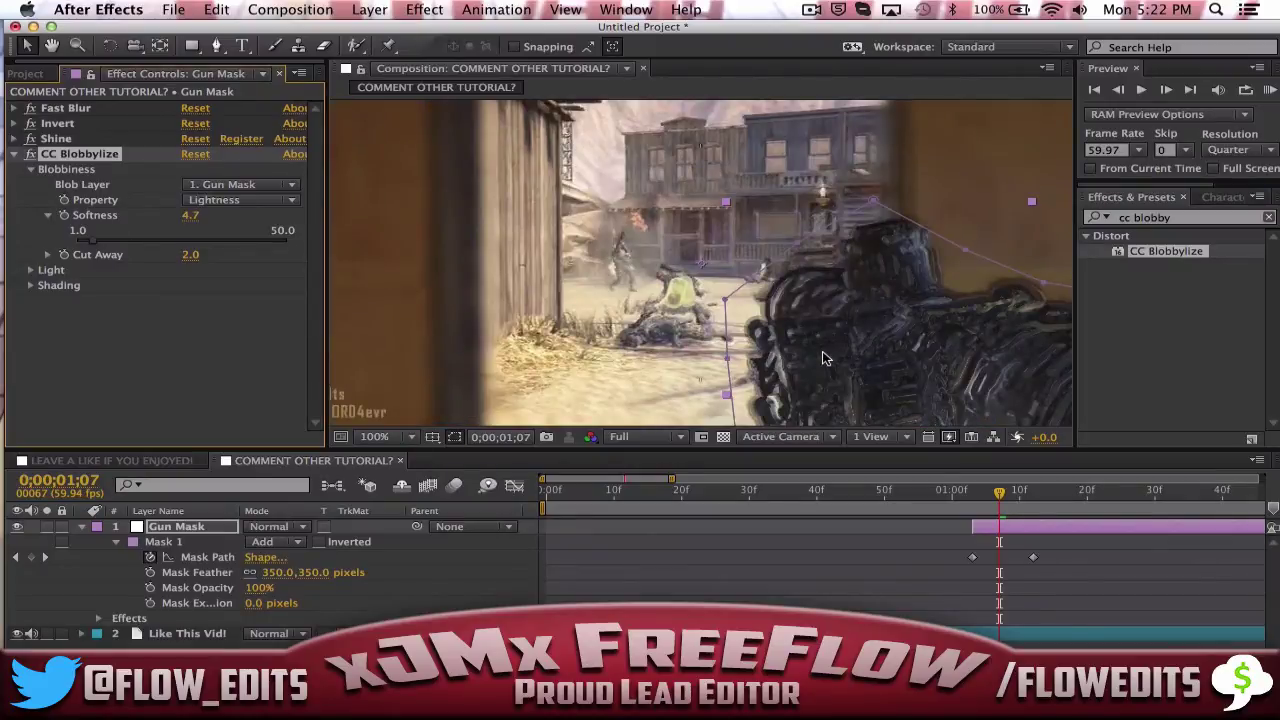
drag(825, 260, 853, 358)
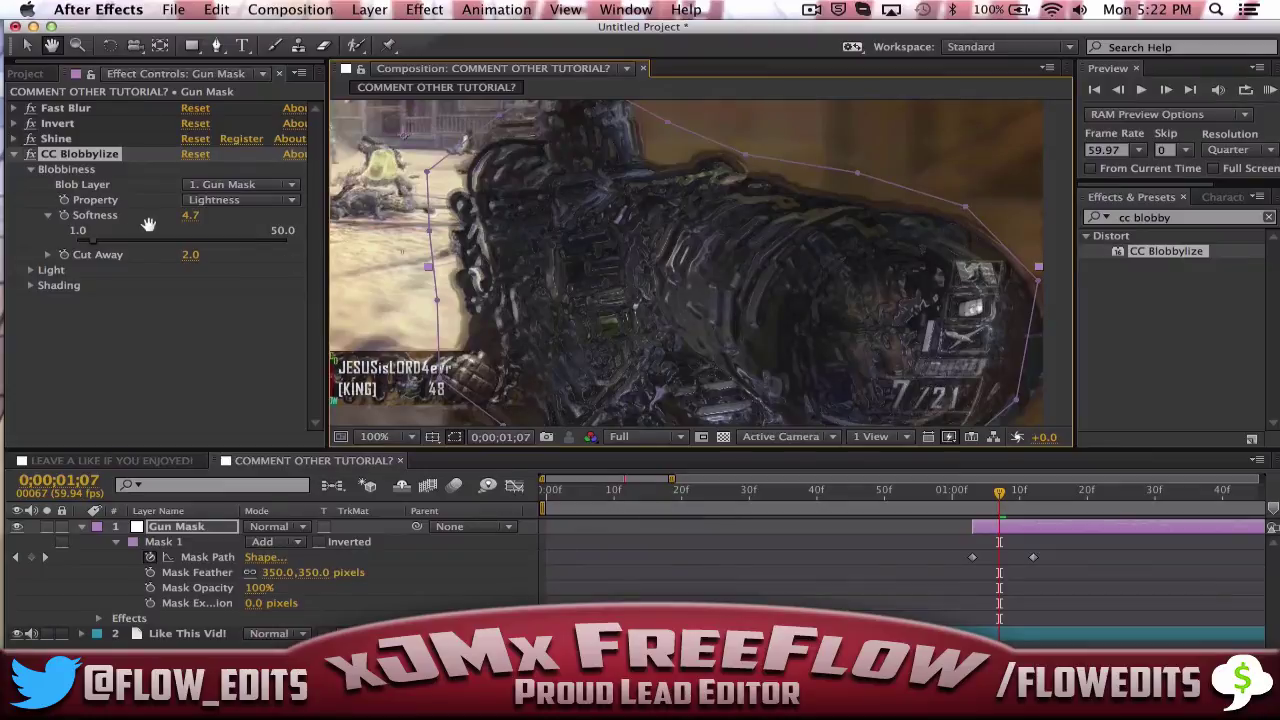
- Try Softness values 1 and 50, settle on 20, and view the comp at half size
click(191, 215)
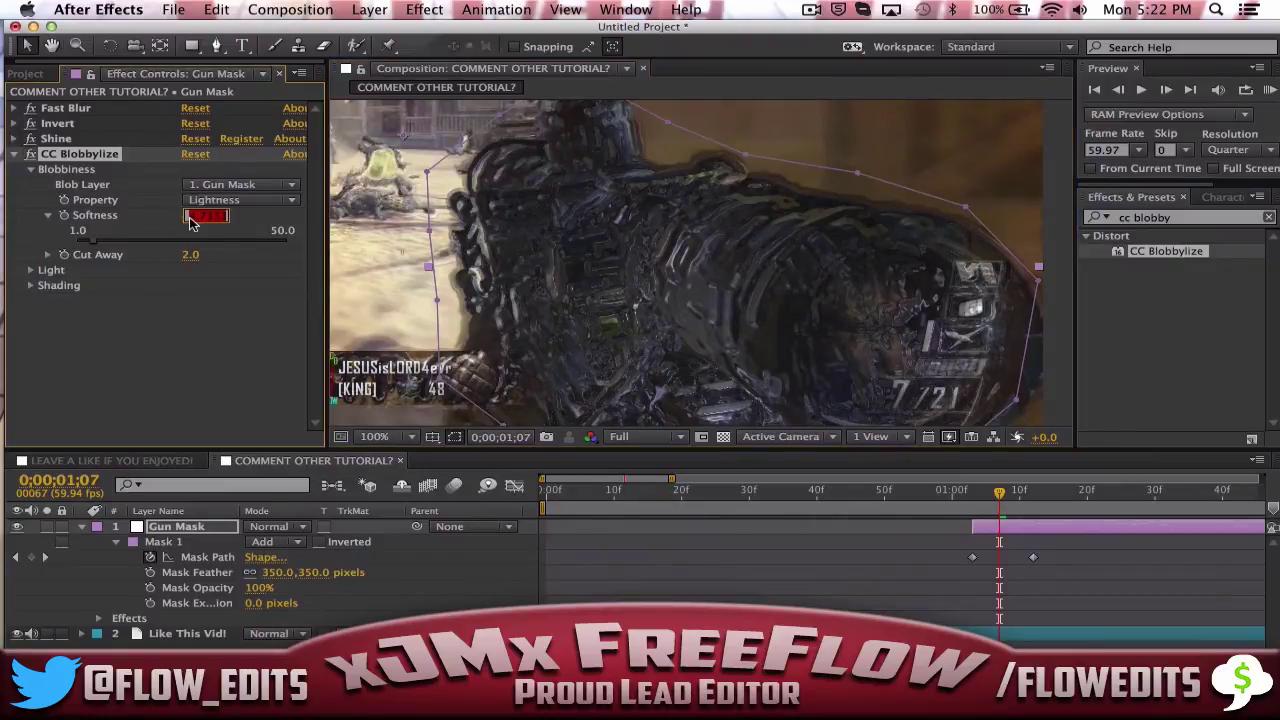
text(1)
key(Return)
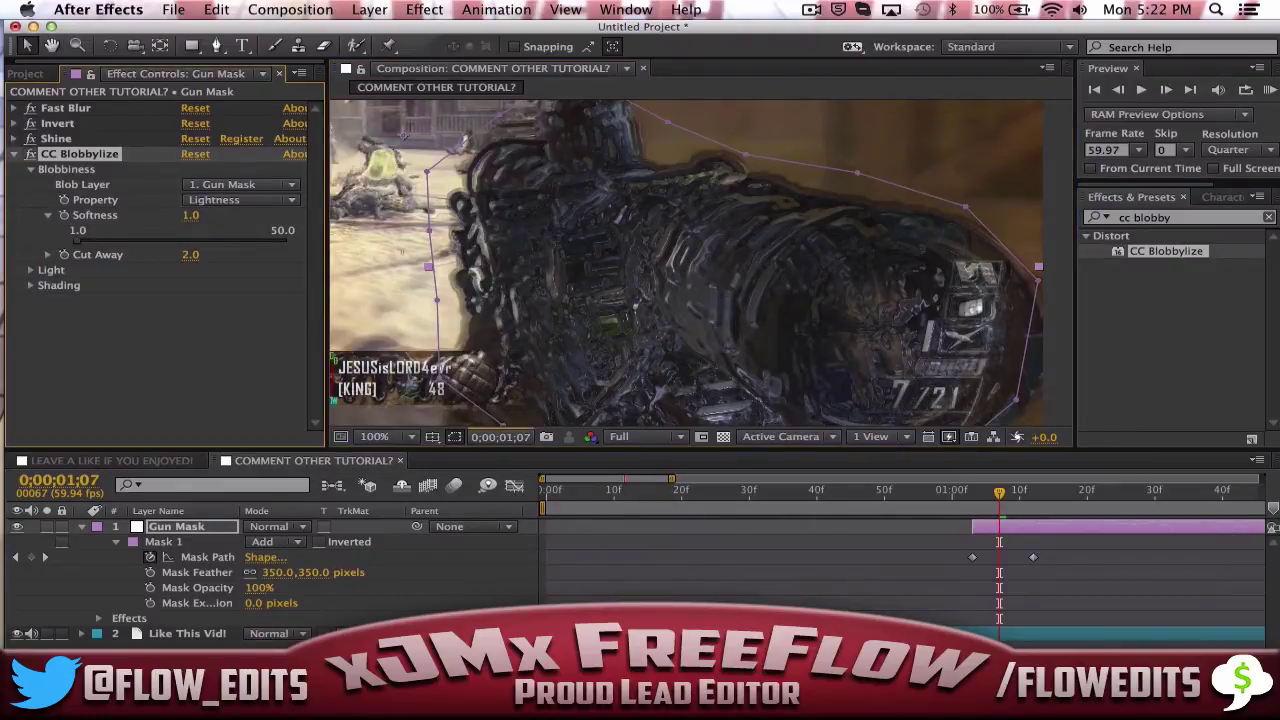
click(193, 216)
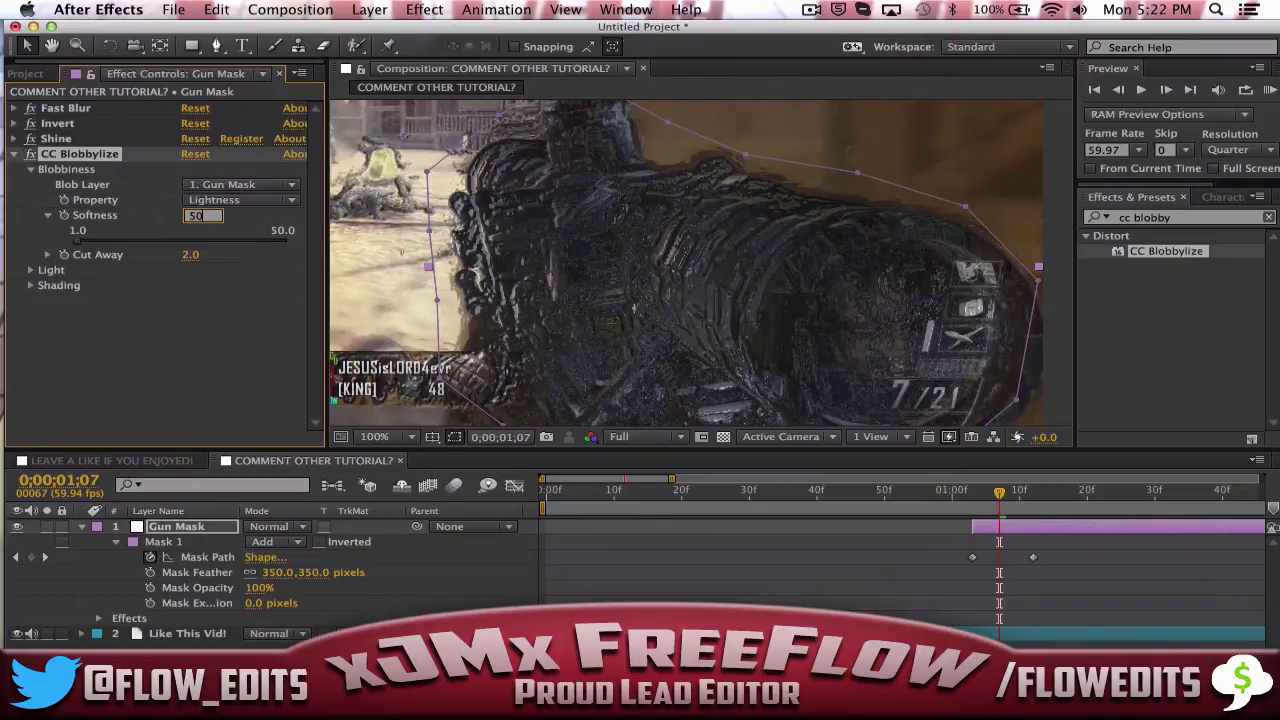
key(Return)
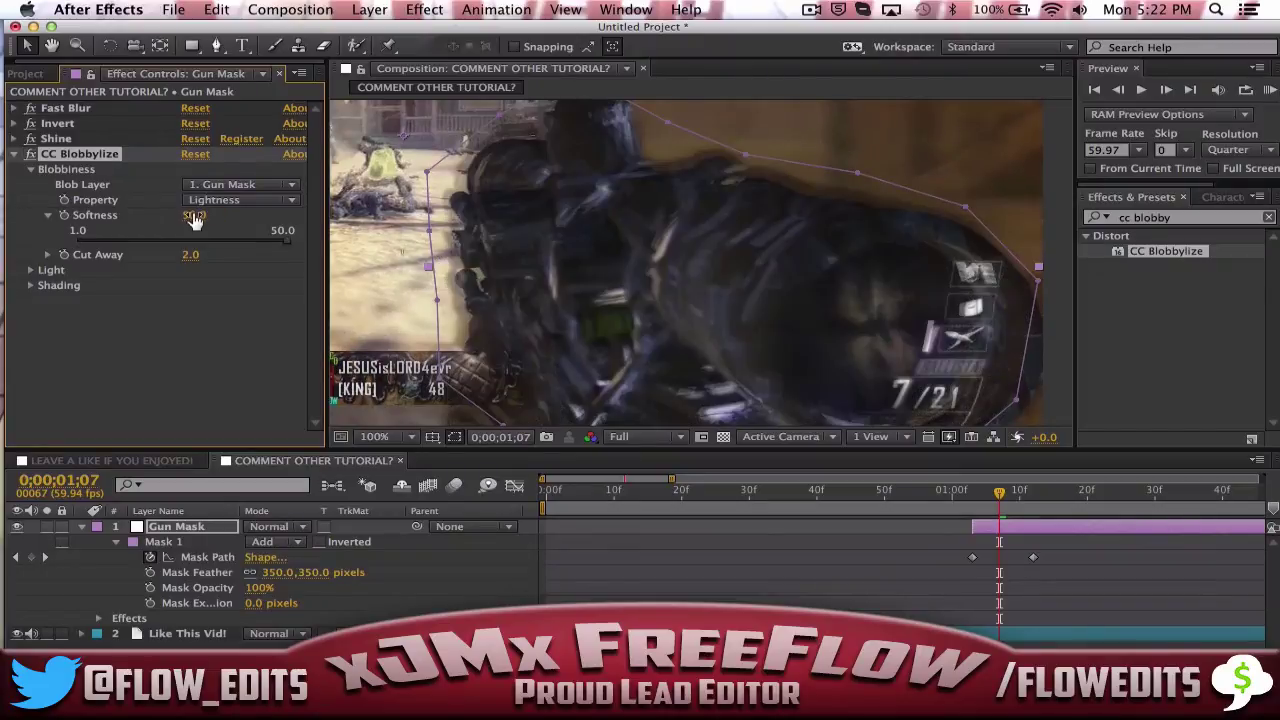
click(193, 216)
text(12.2)
key(Return)
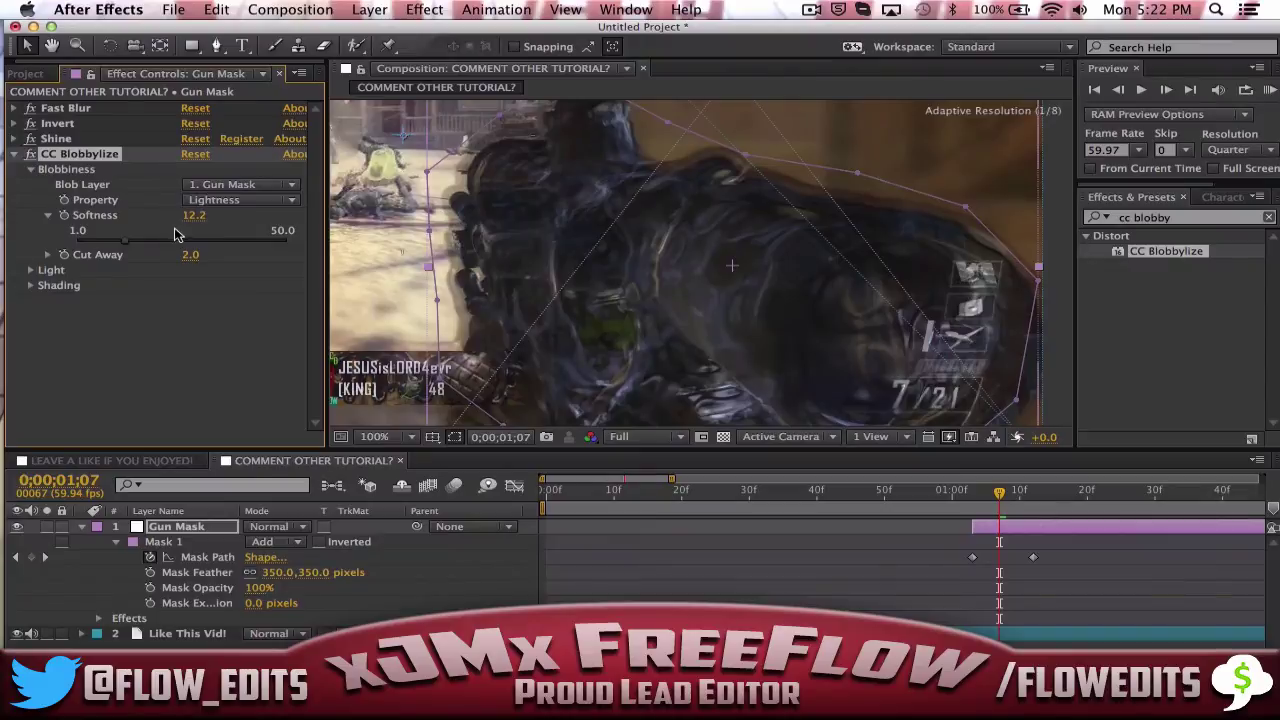
click(192, 216)
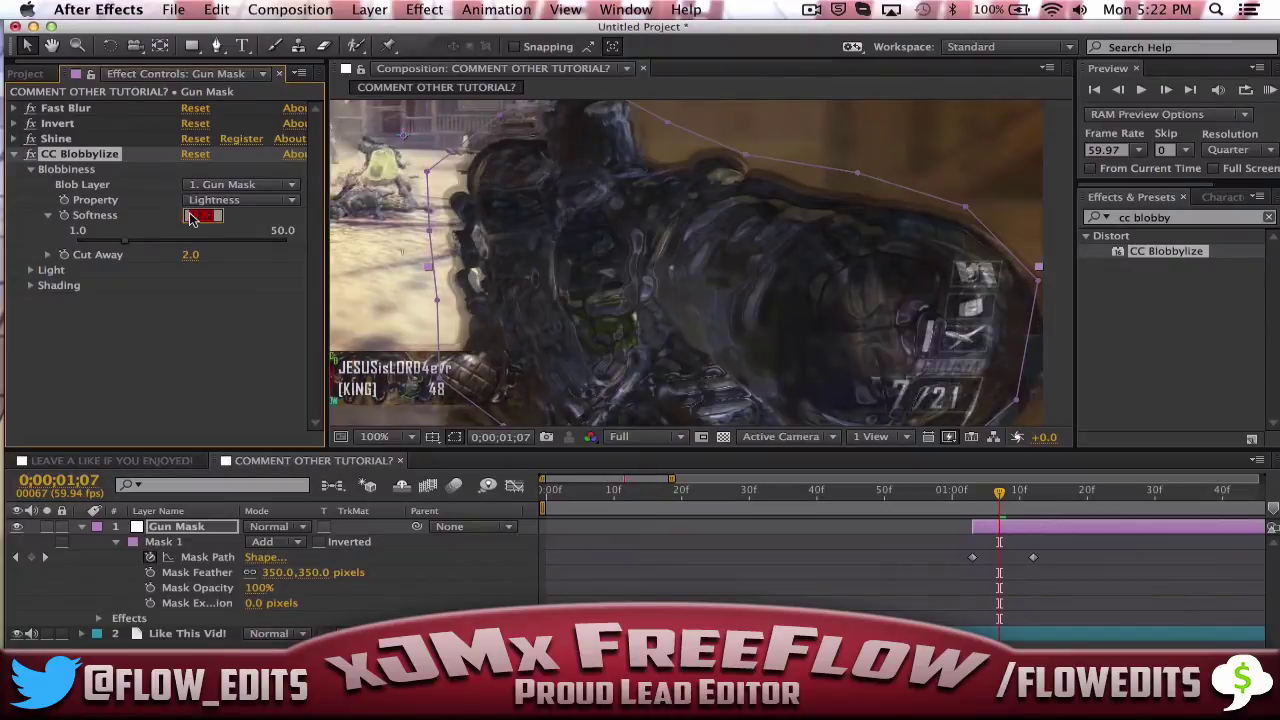
text(20)
key(Return)
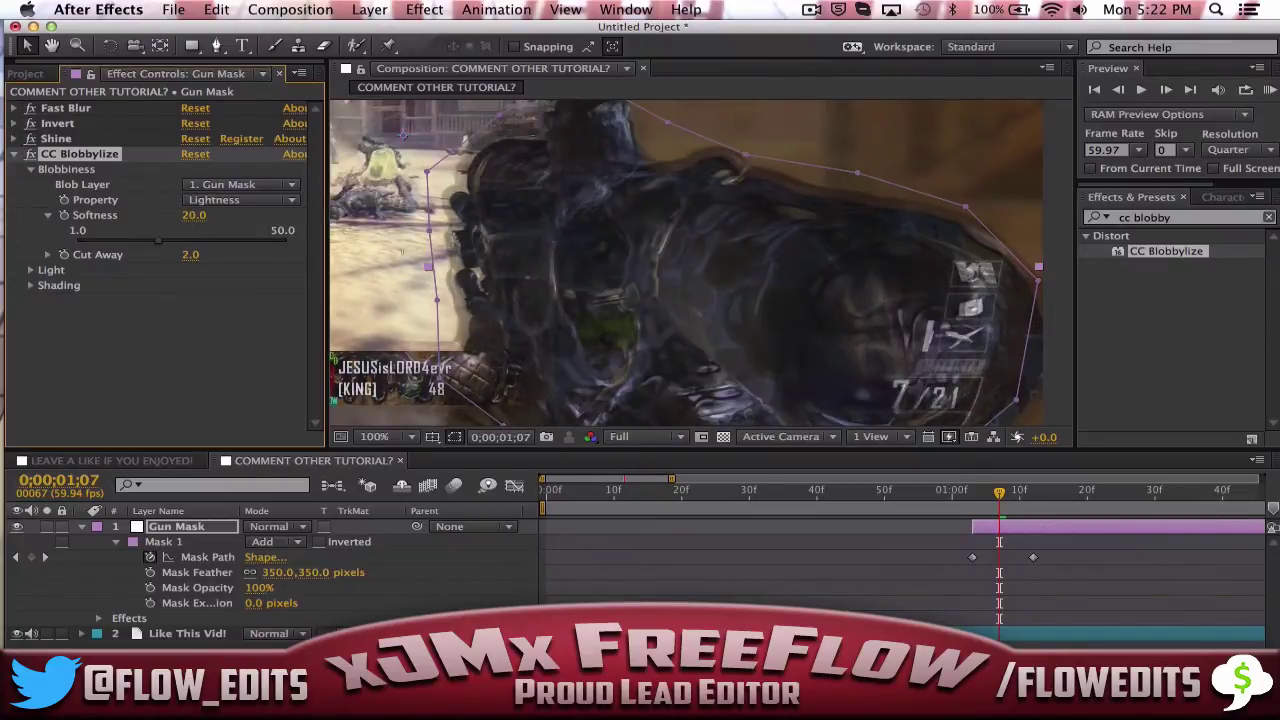
key(comma)
- Set viewer magnification to Fit and collapse the CC Blobbylize effect
click(390, 437)
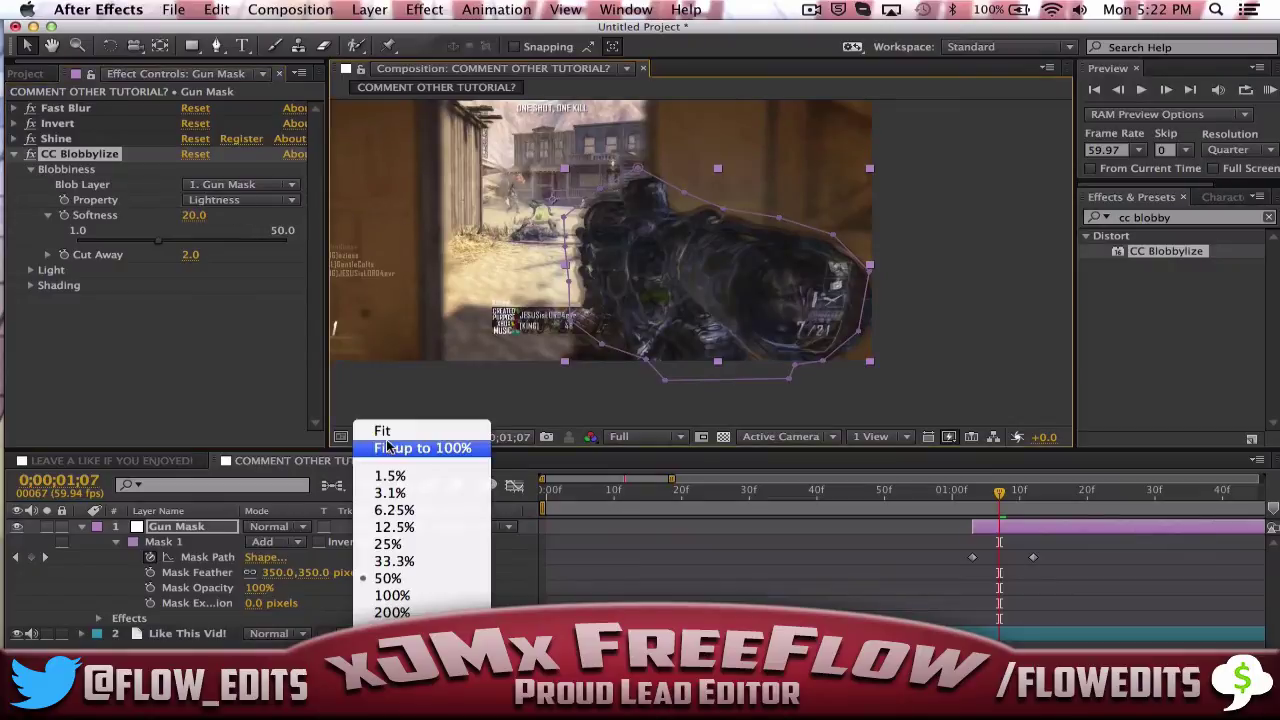
click(385, 447)
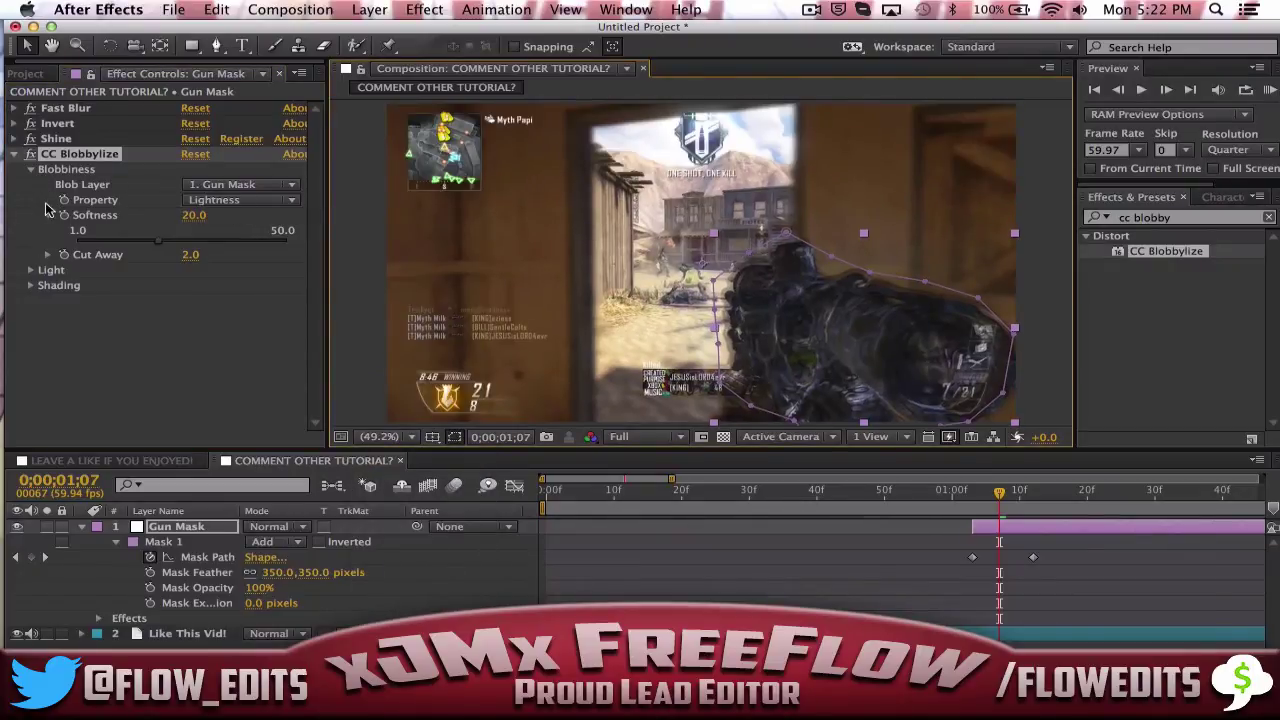
click(47, 212)
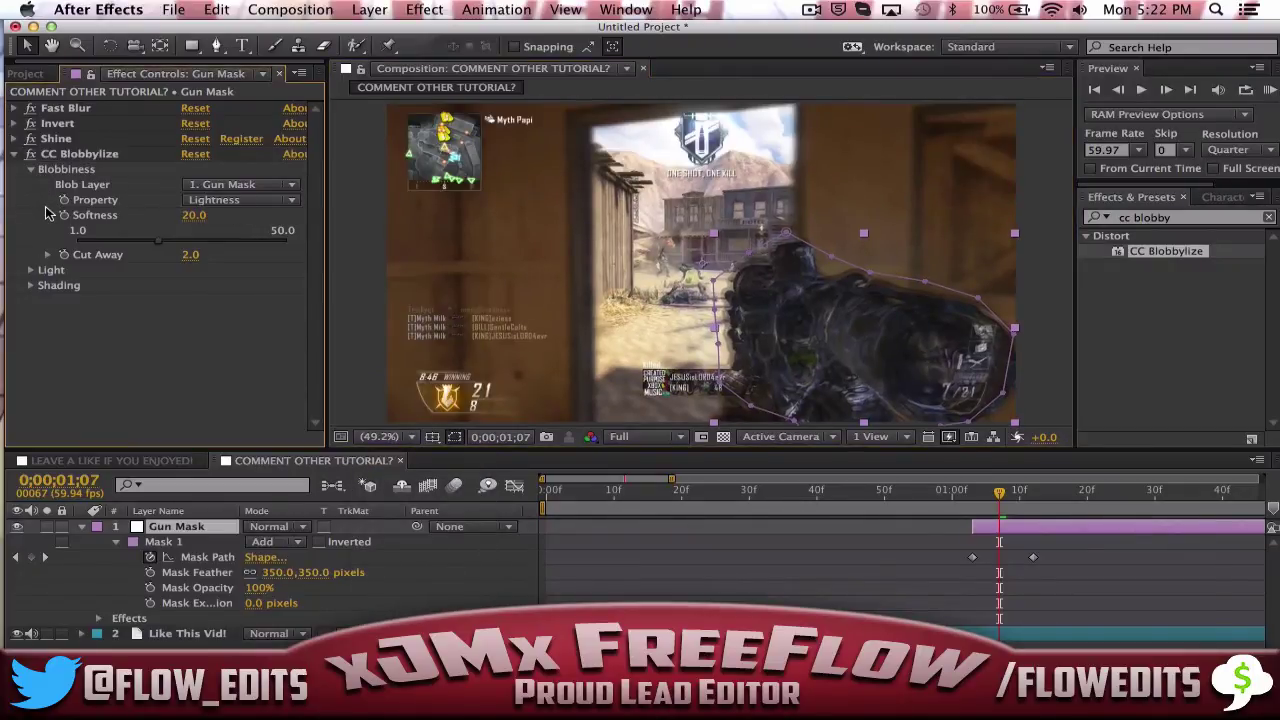
click(15, 154)
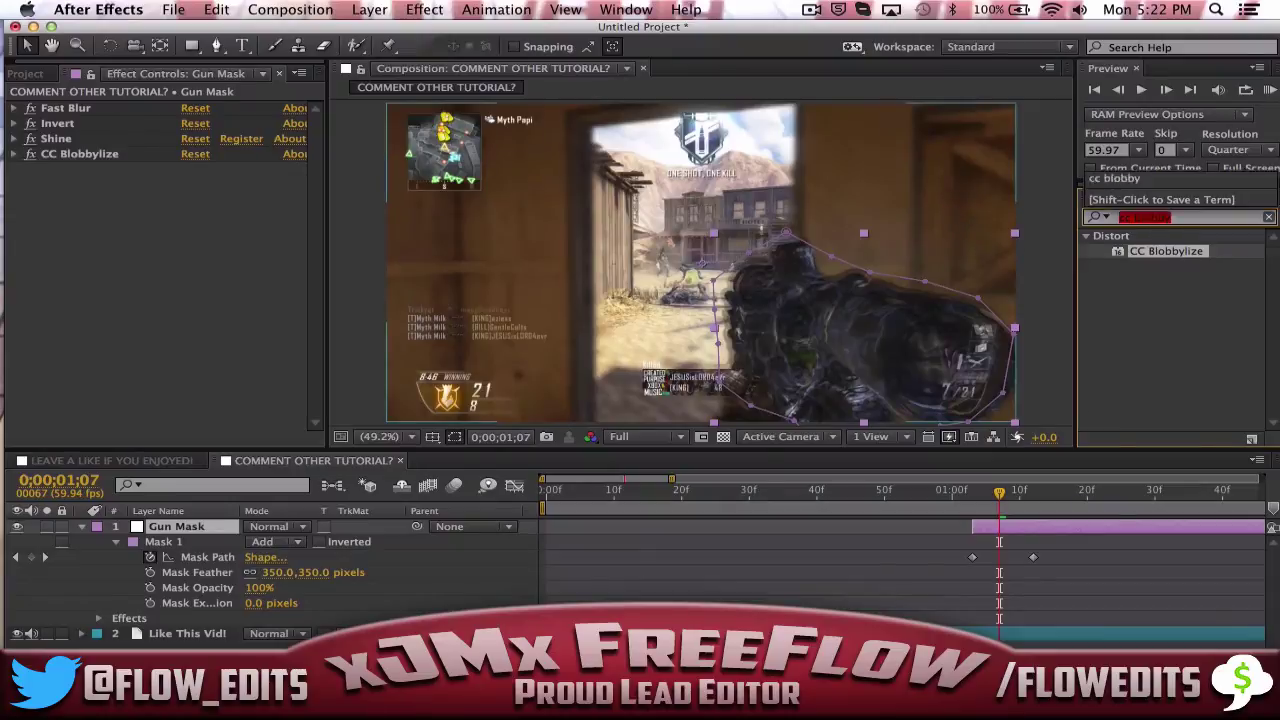
text(Shine)
scroll(1153, 318, down, 1)
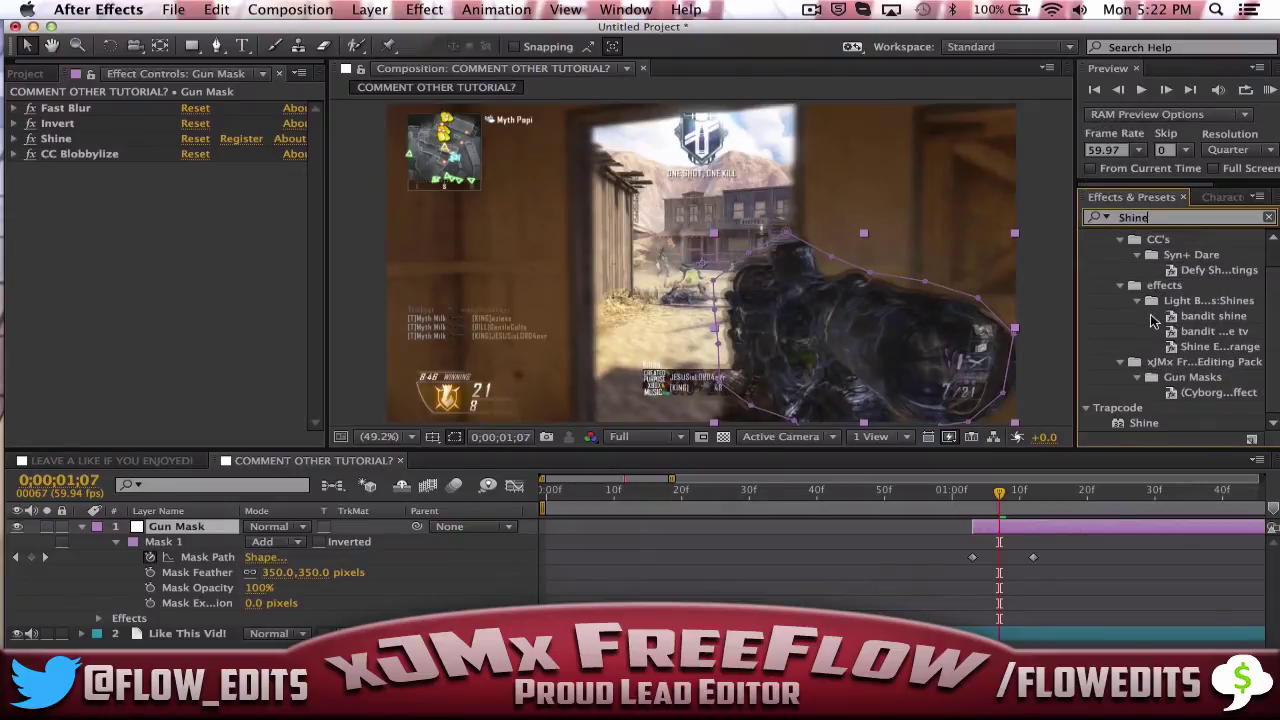
- Apply Trapcode Shine again as Shine 2 and set its Colorize mode to One Color
double_click(1150, 422)
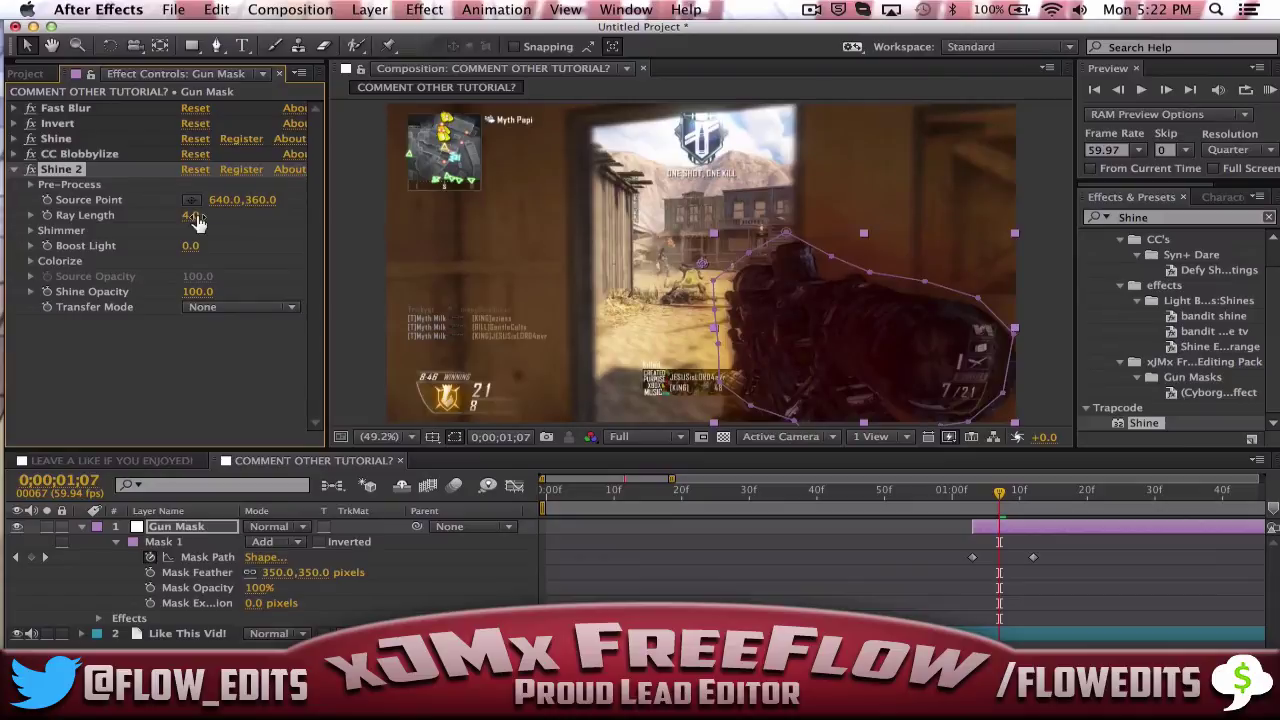
click(31, 261)
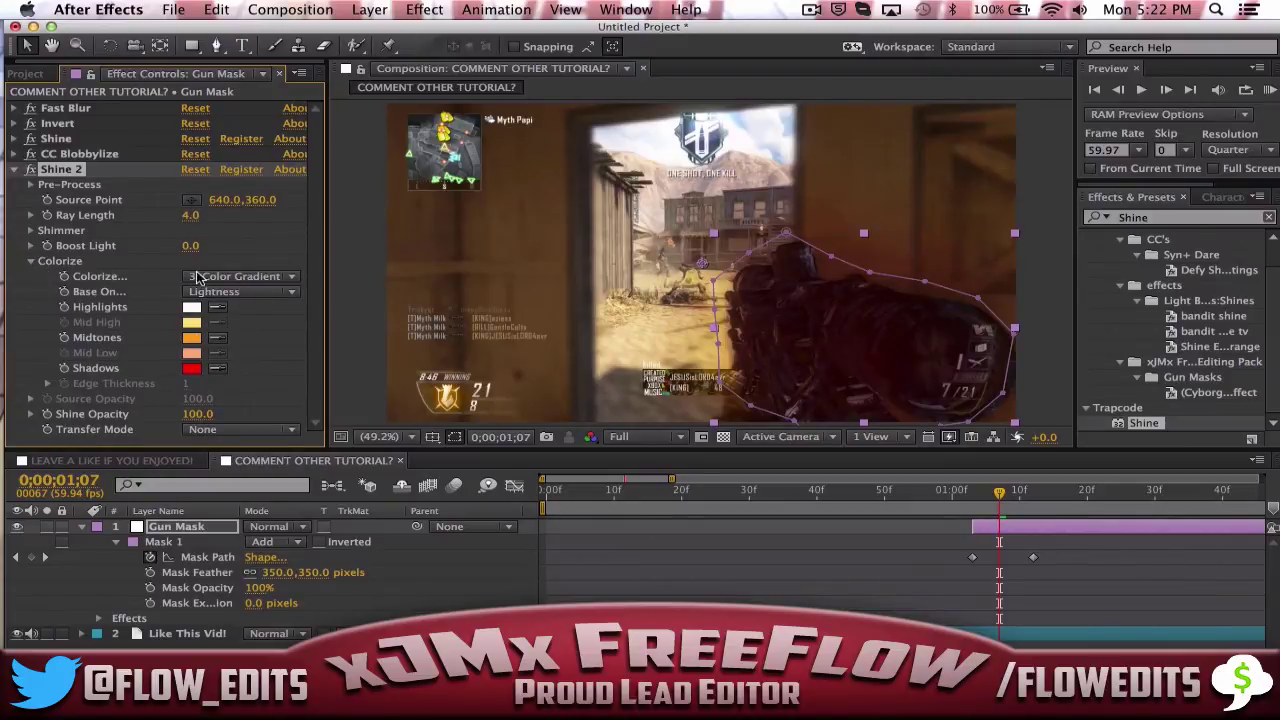
click(240, 276)
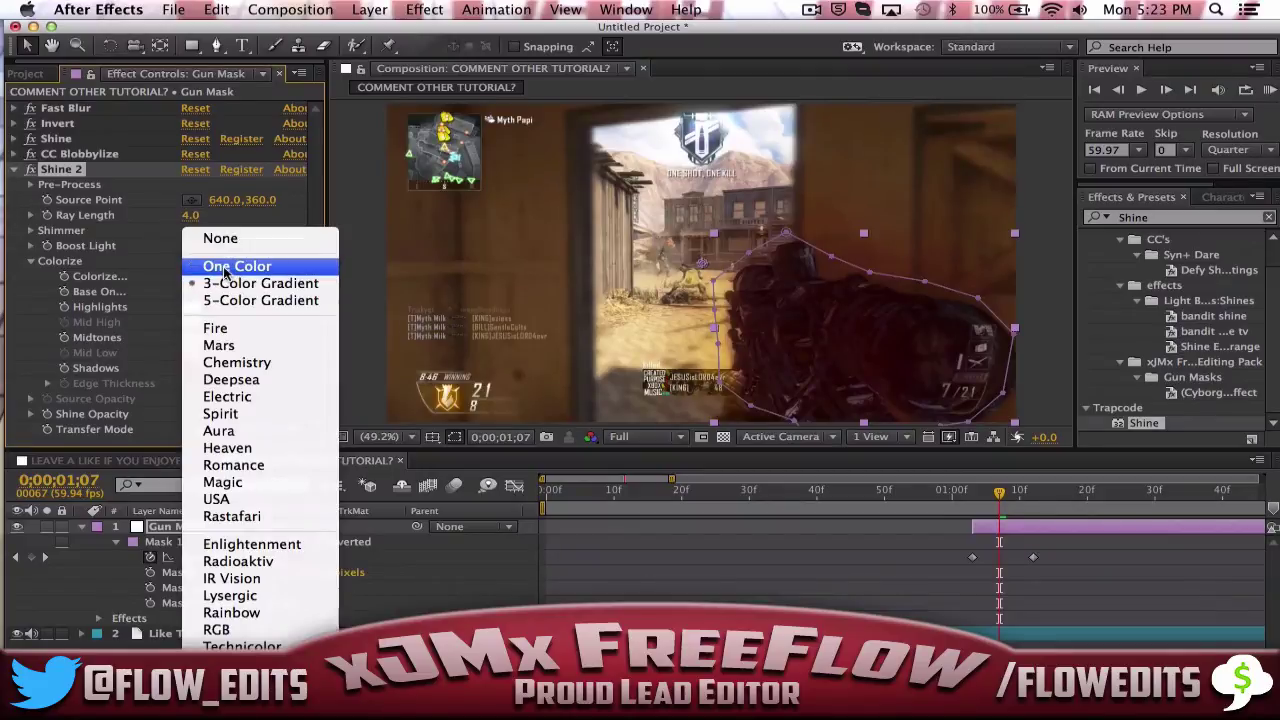
click(237, 266)
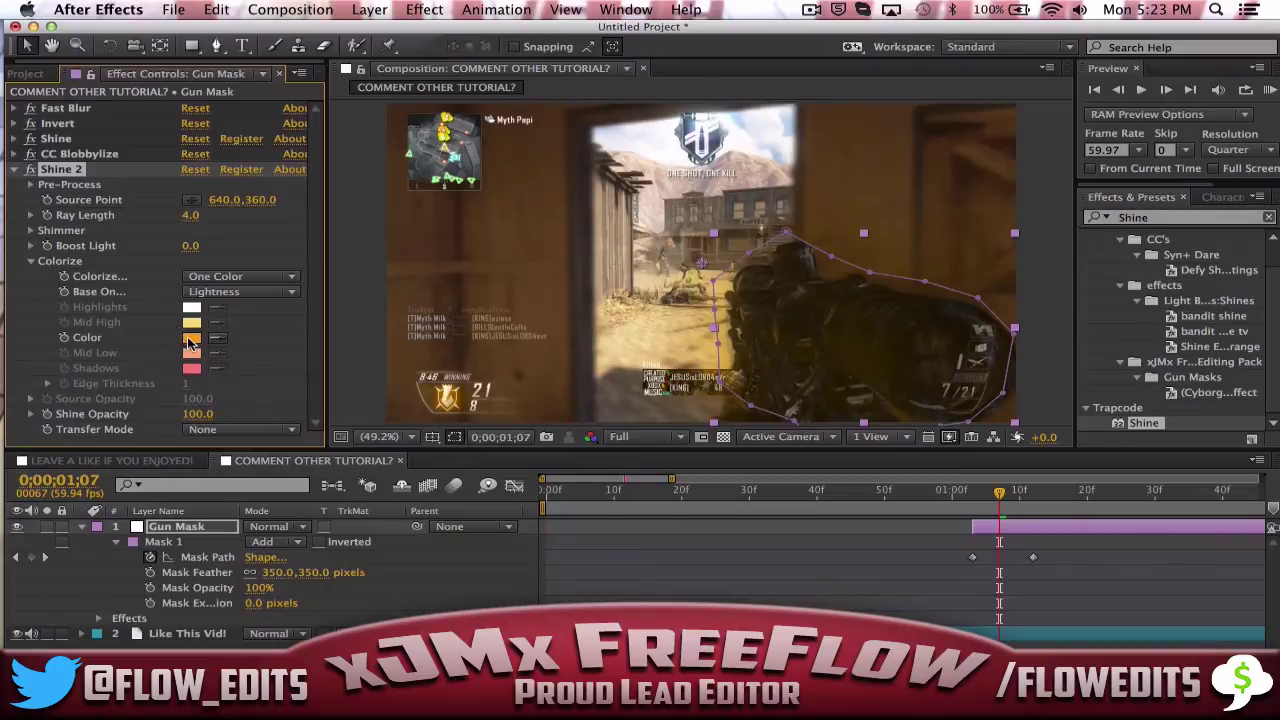
- Set Shine 2's single colorize colour to a bright light blue
click(191, 340)
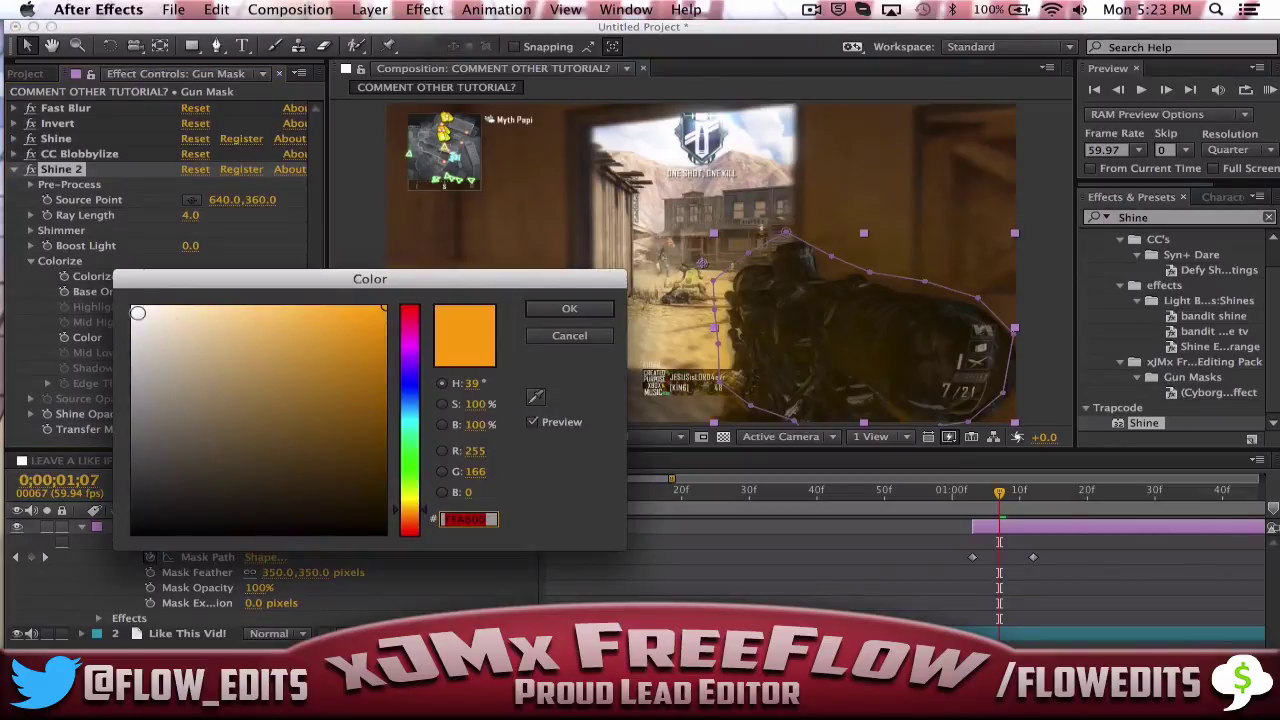
click(408, 408)
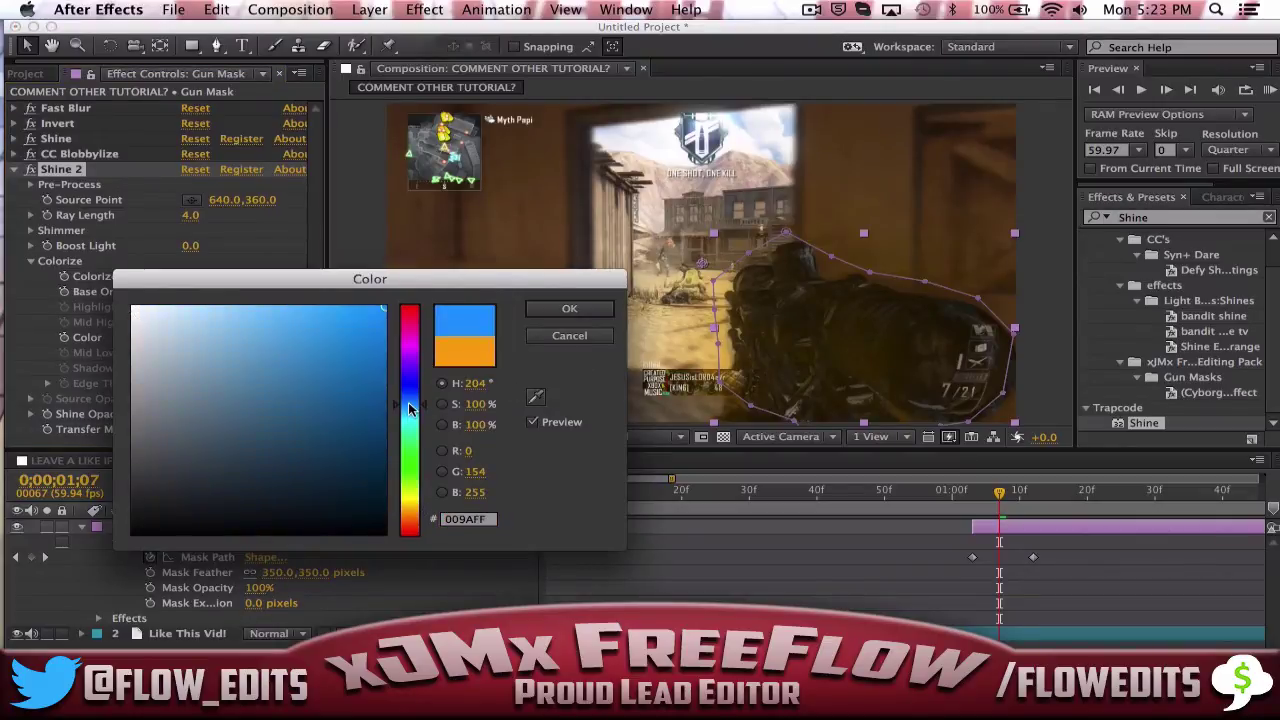
click(188, 316)
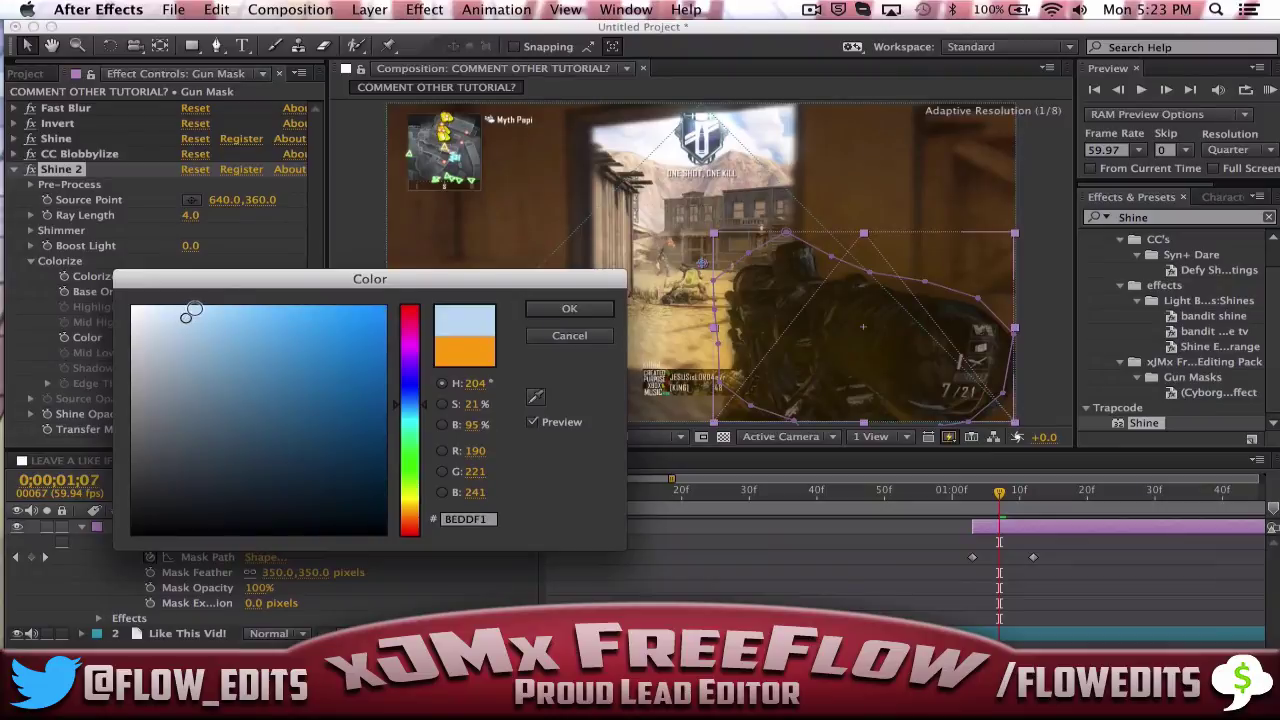
drag(188, 316, 195, 309)
click(568, 309)
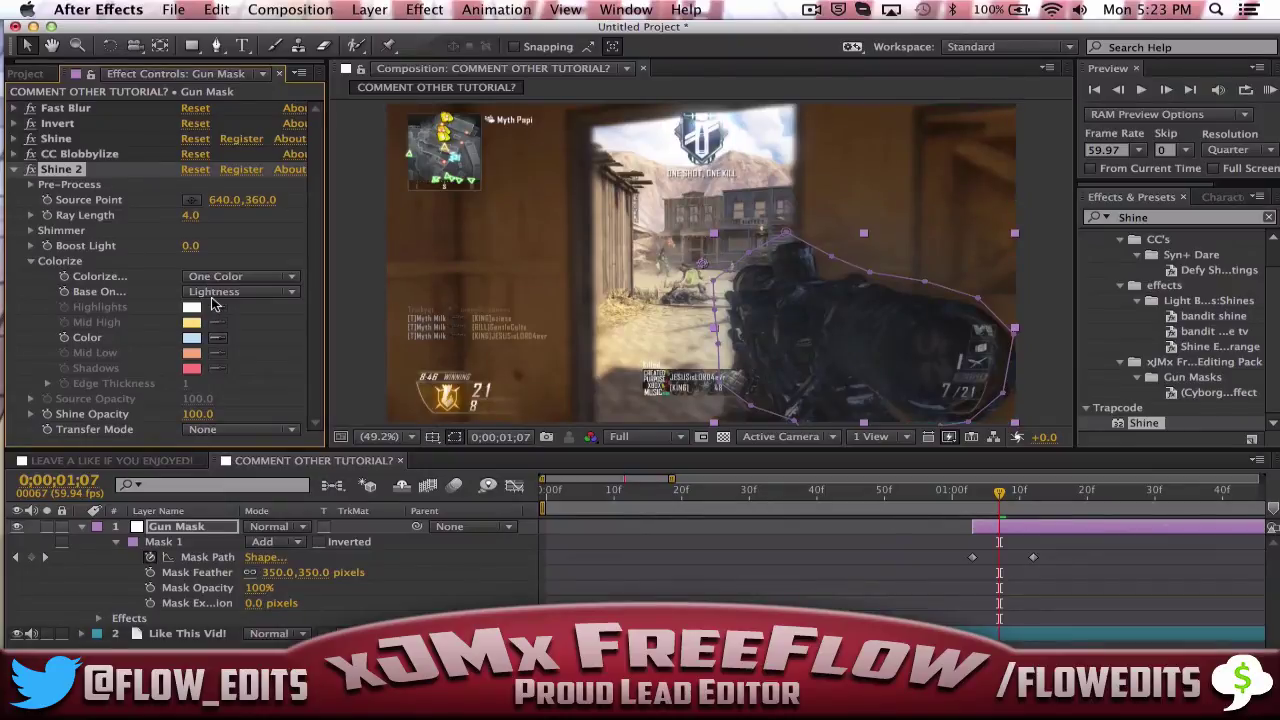
- Place Shine 2's source point on the gun, with opacity 60 and additive blending
click(192, 199)
mouse_move(760, 264)
mouse_down()
mouse_move(817, 367)
mouse_move(793, 360)
mouse_up()
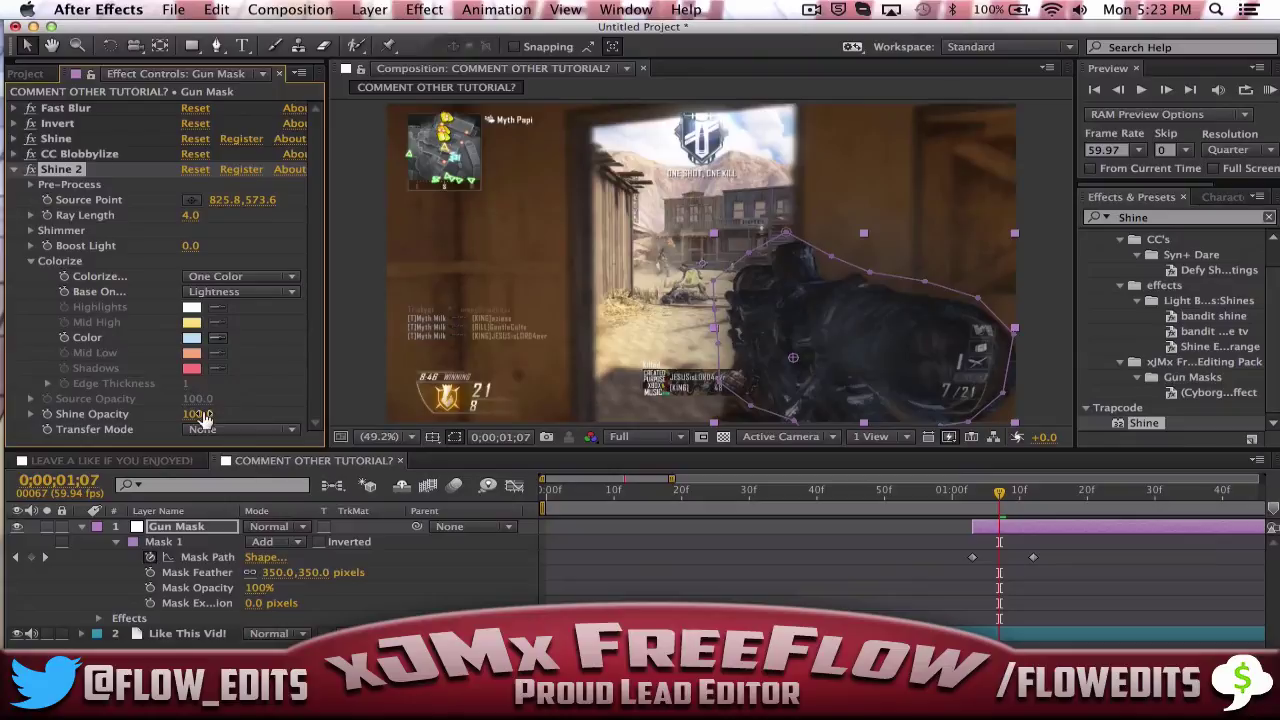
click(197, 414)
text(60)
key(Return)
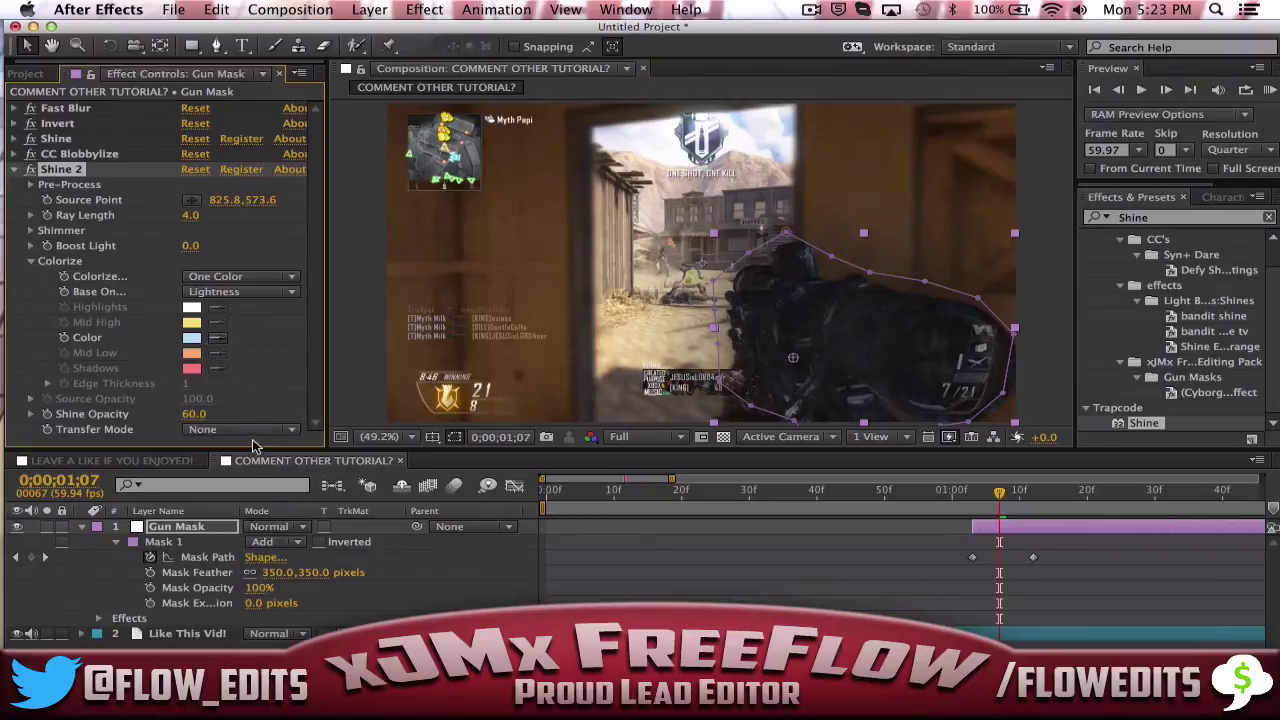
click(240, 430)
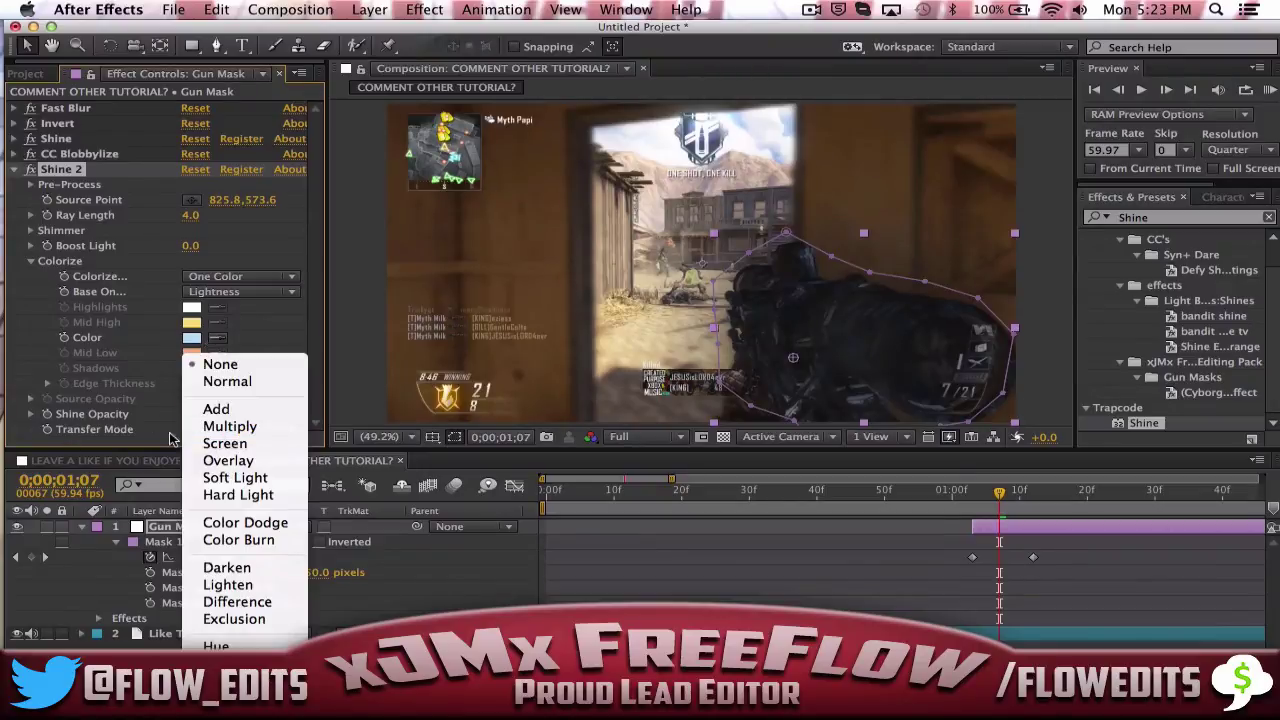
click(216, 409)
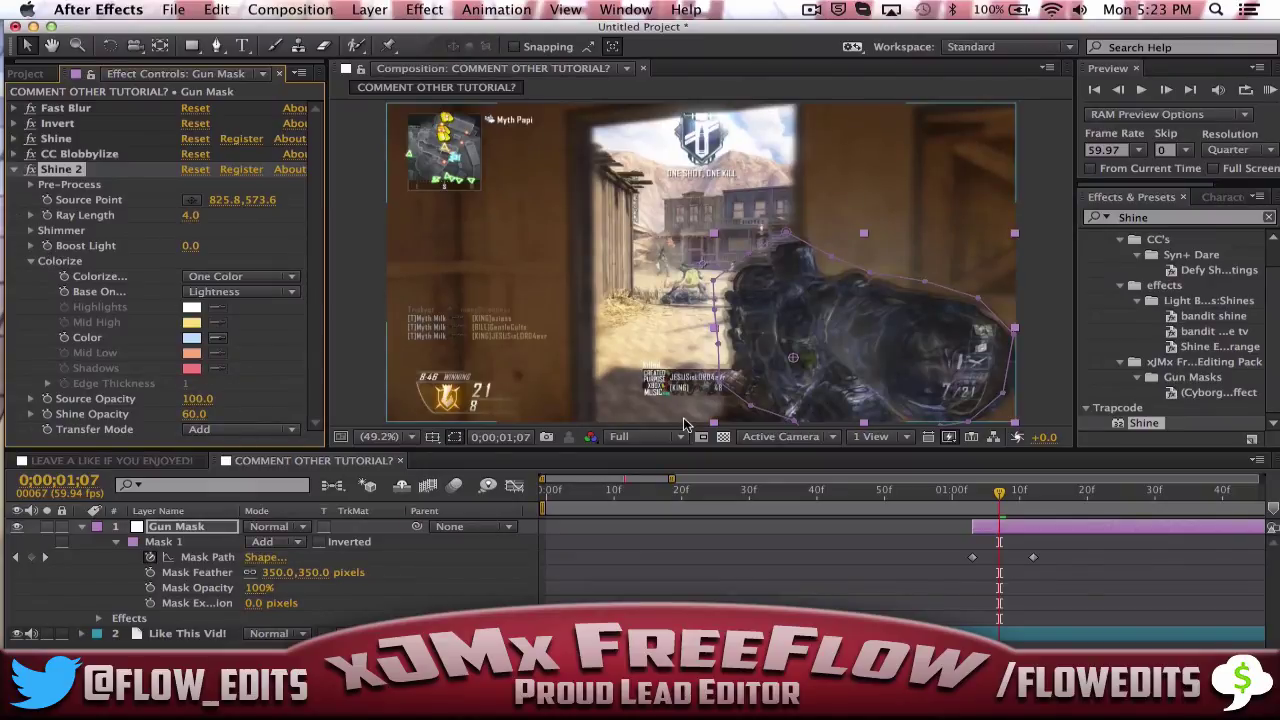
- Toggle Shine 2 off and on to compare, then collapse and deselect it
click(31, 169)
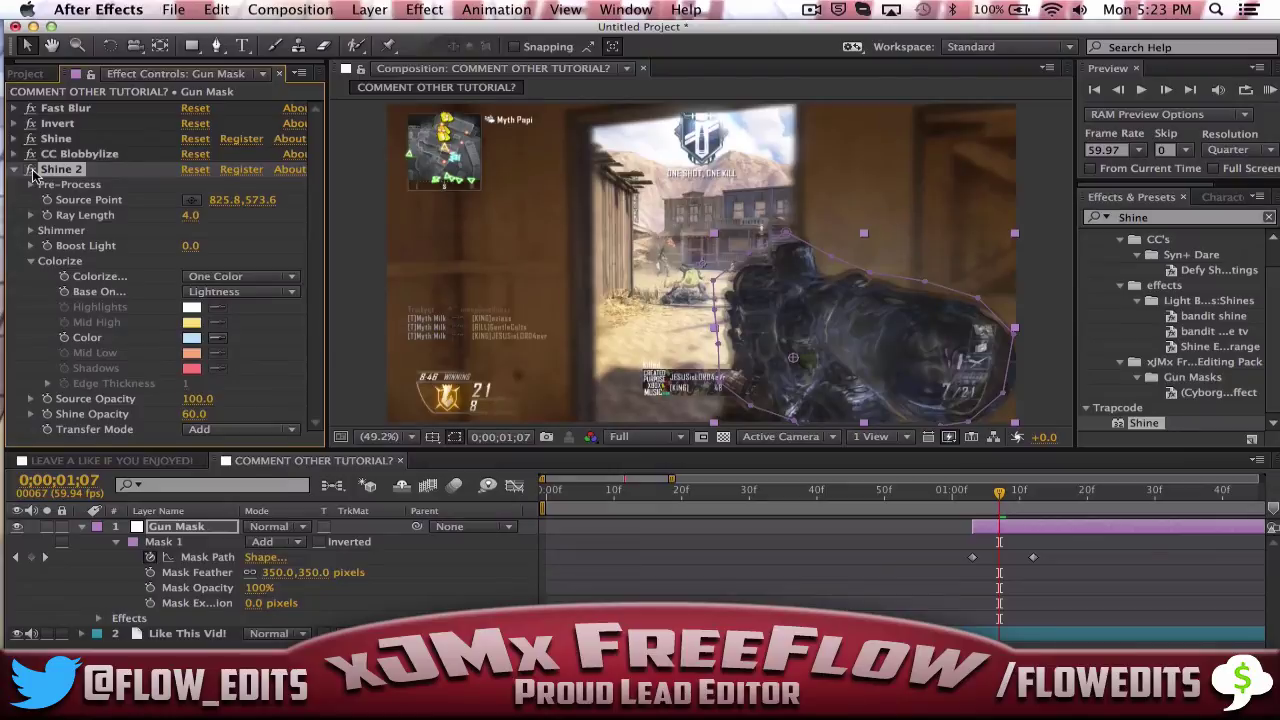
click(31, 169)
click(17, 170)
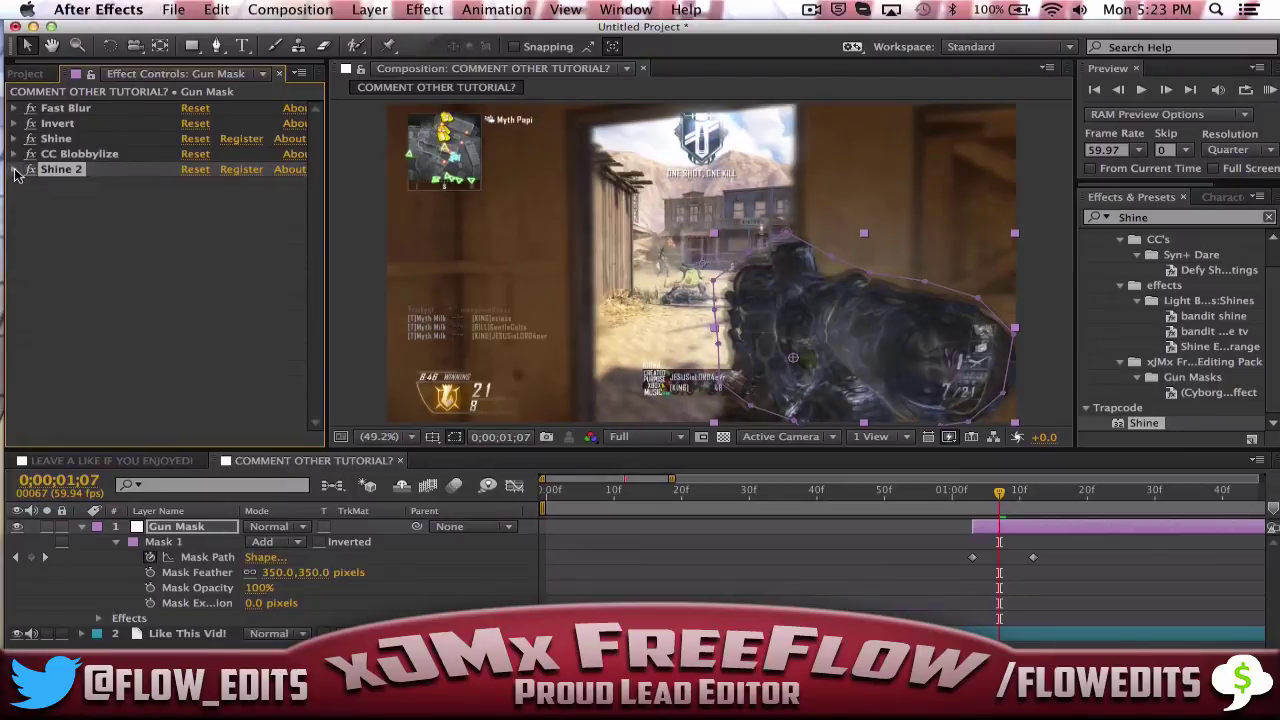
click(90, 241)
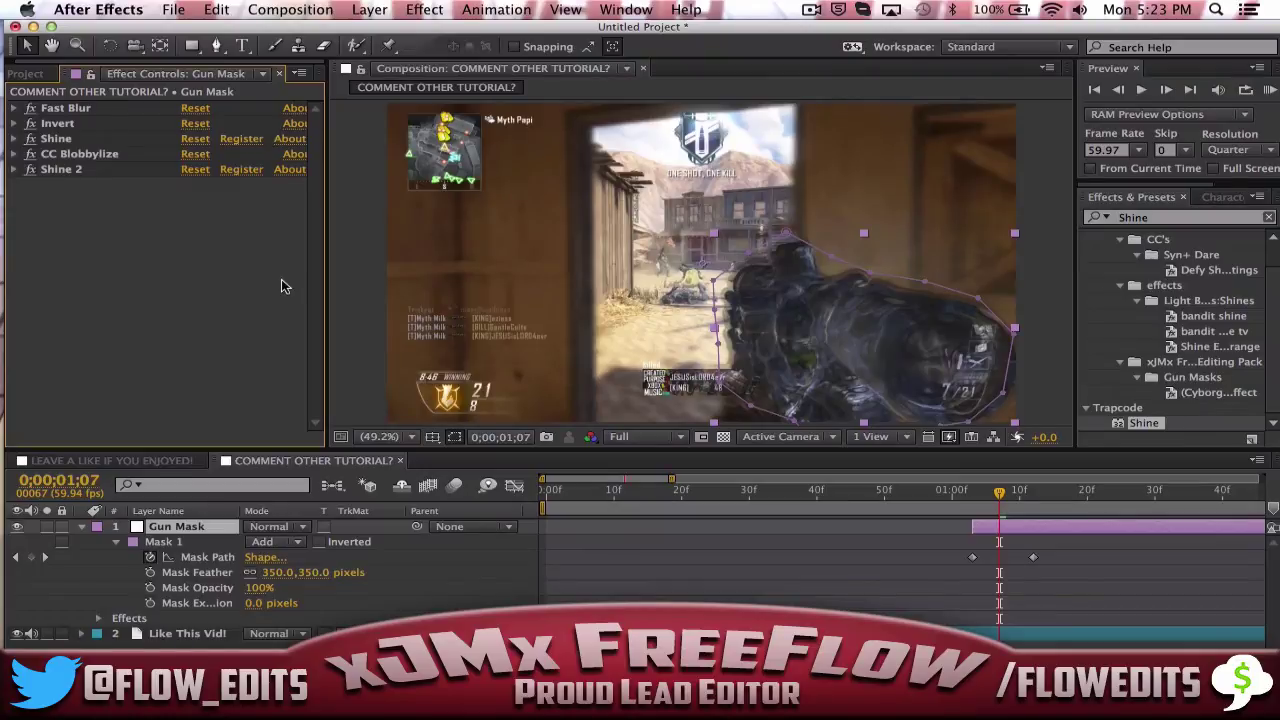
- Quick Look the MASK CC look file on the desktop, then return to After Effects
click(33, 27)
click(621, 318)
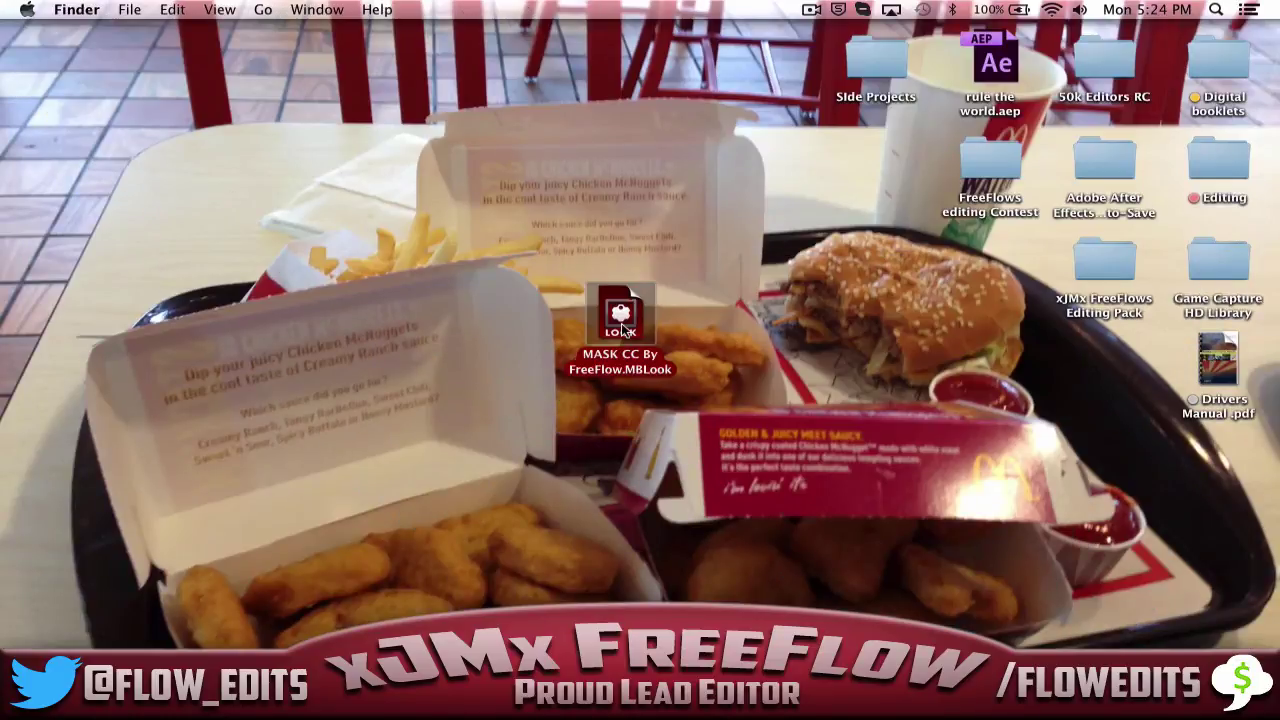
key(space)
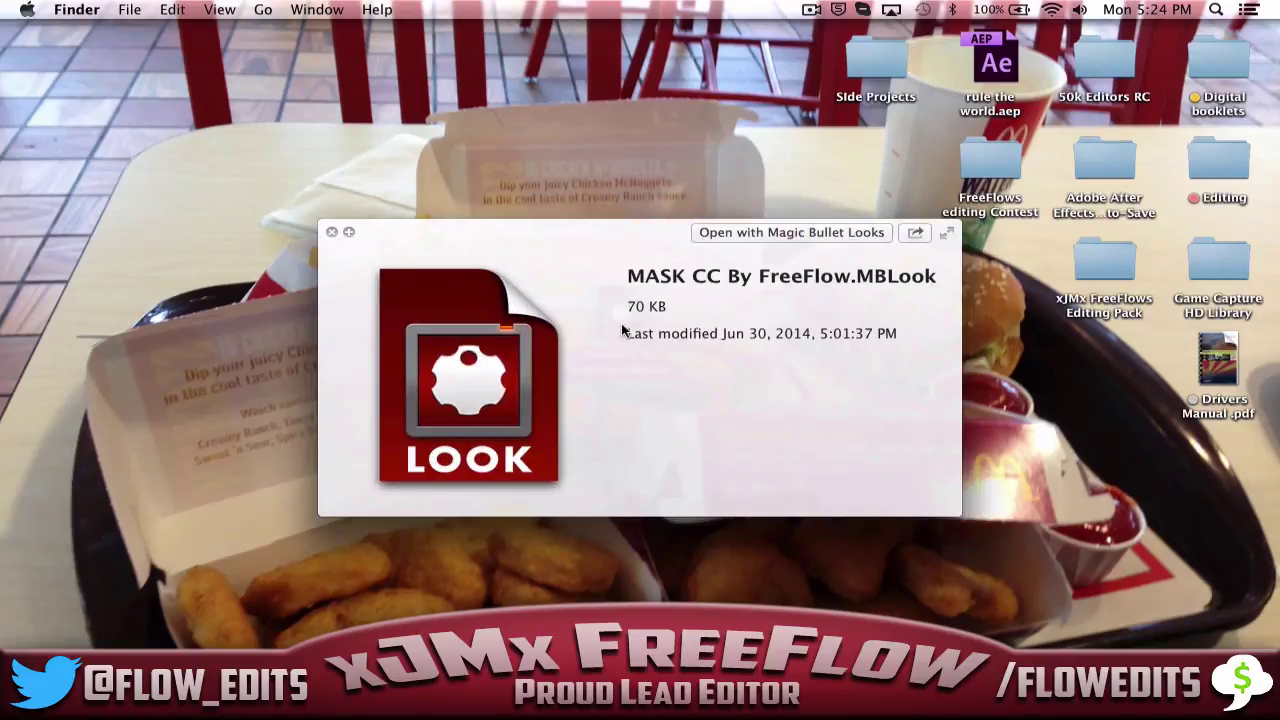
key(space)
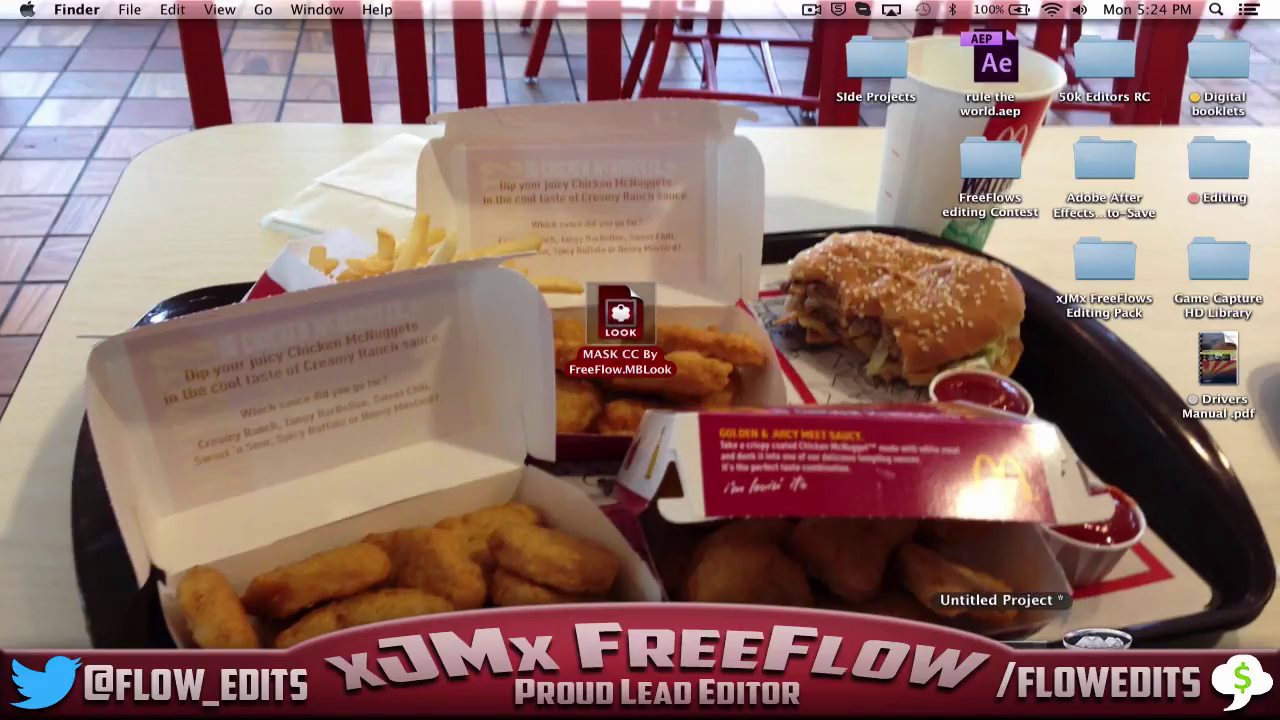
click(1063, 635)
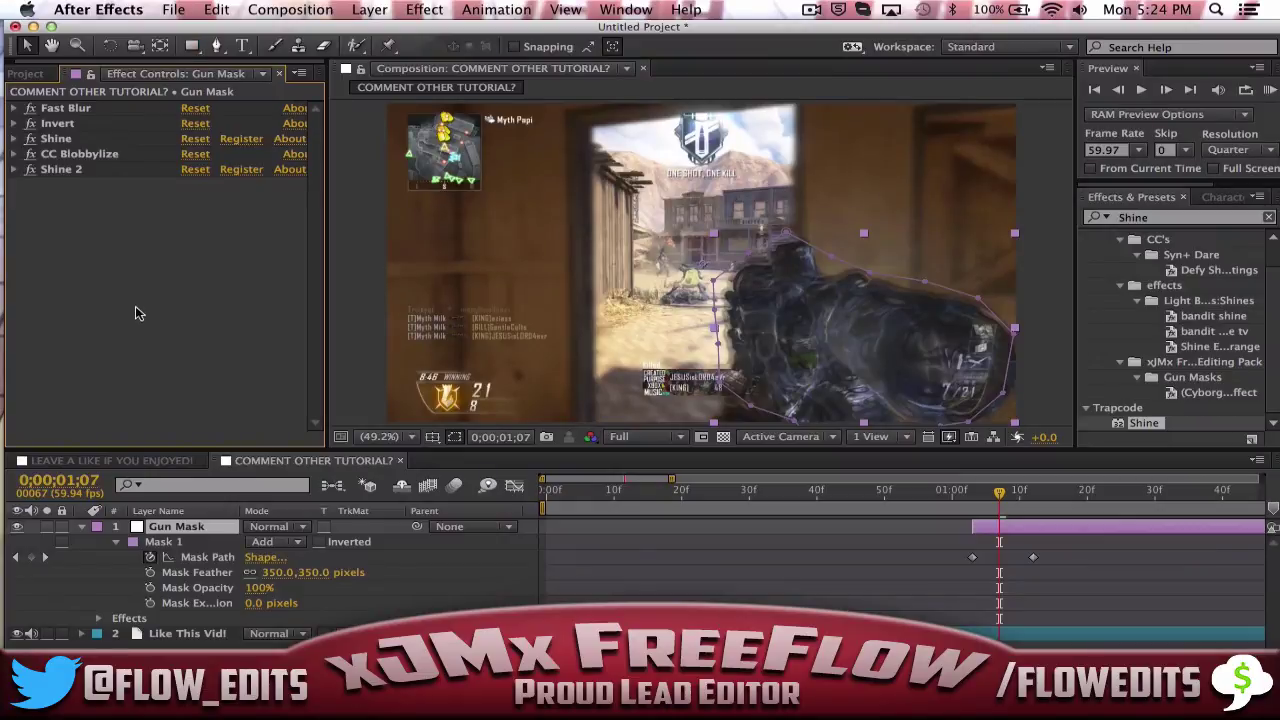
- Search 'look' and apply the Red Giant Looks effect to Gun Mask
click(1172, 217)
key(super+a)
text(loo)
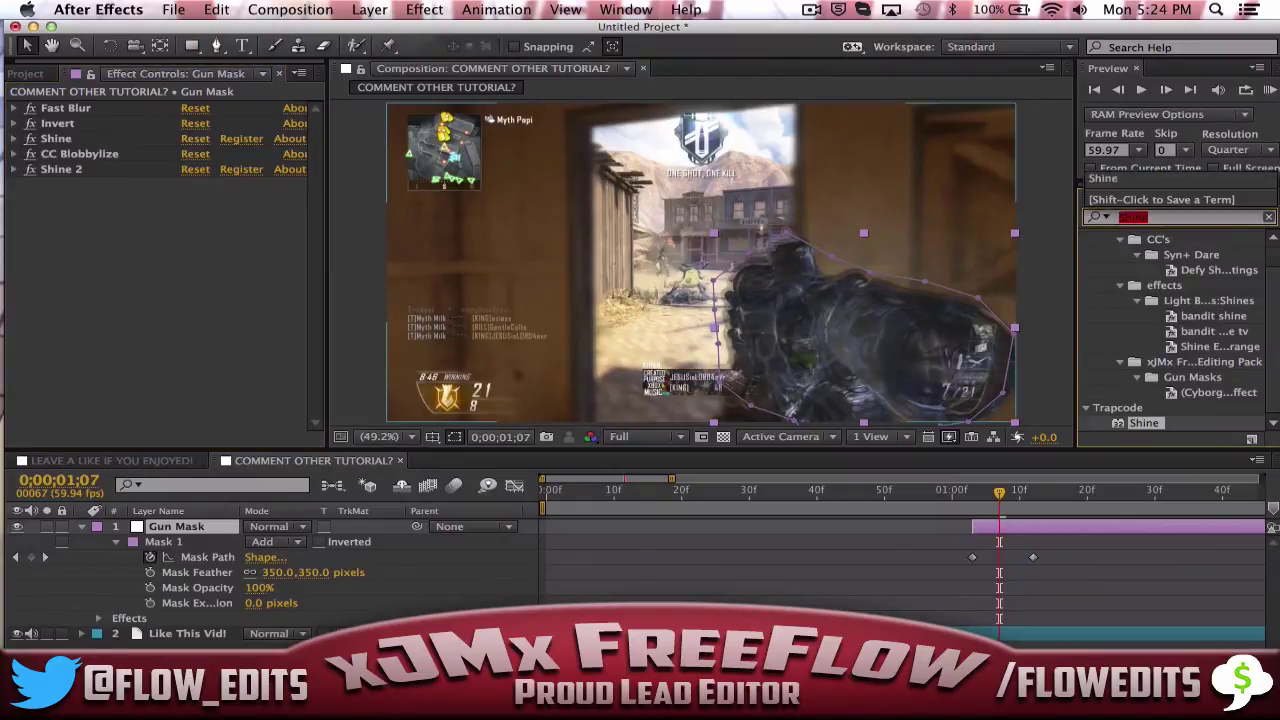
text(k)
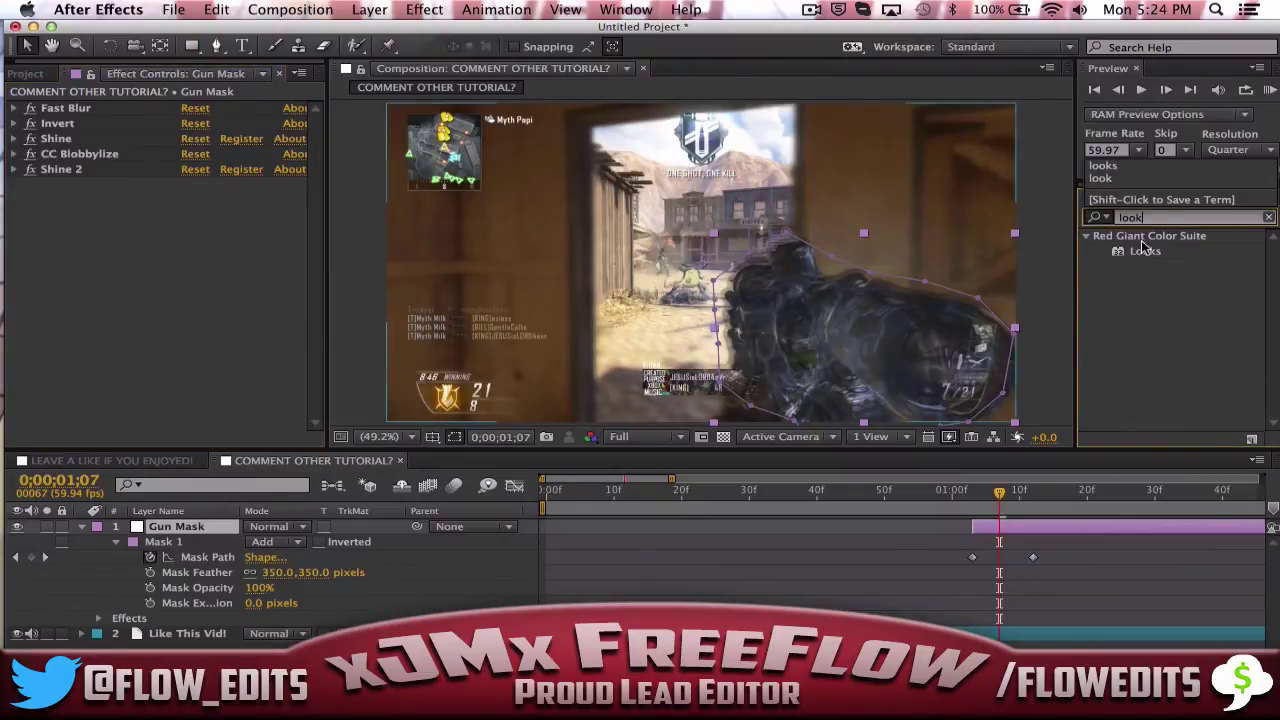
click(1145, 252)
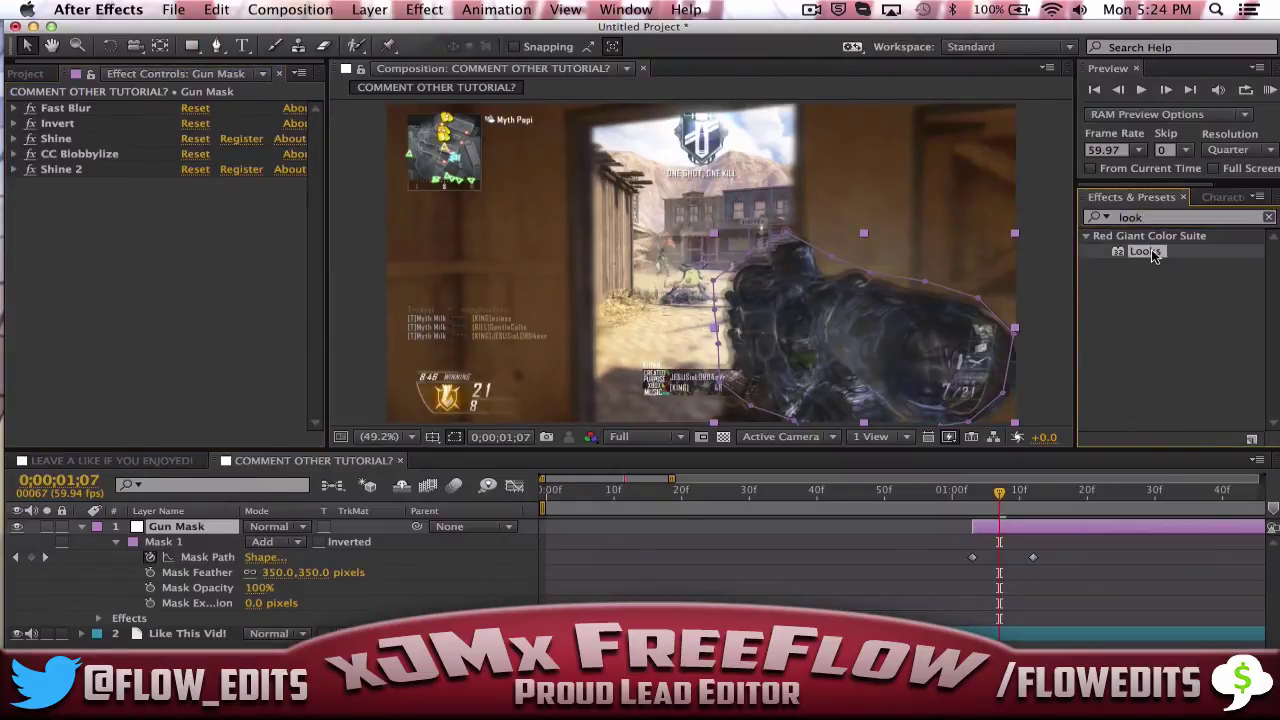
double_click(1003, 524)
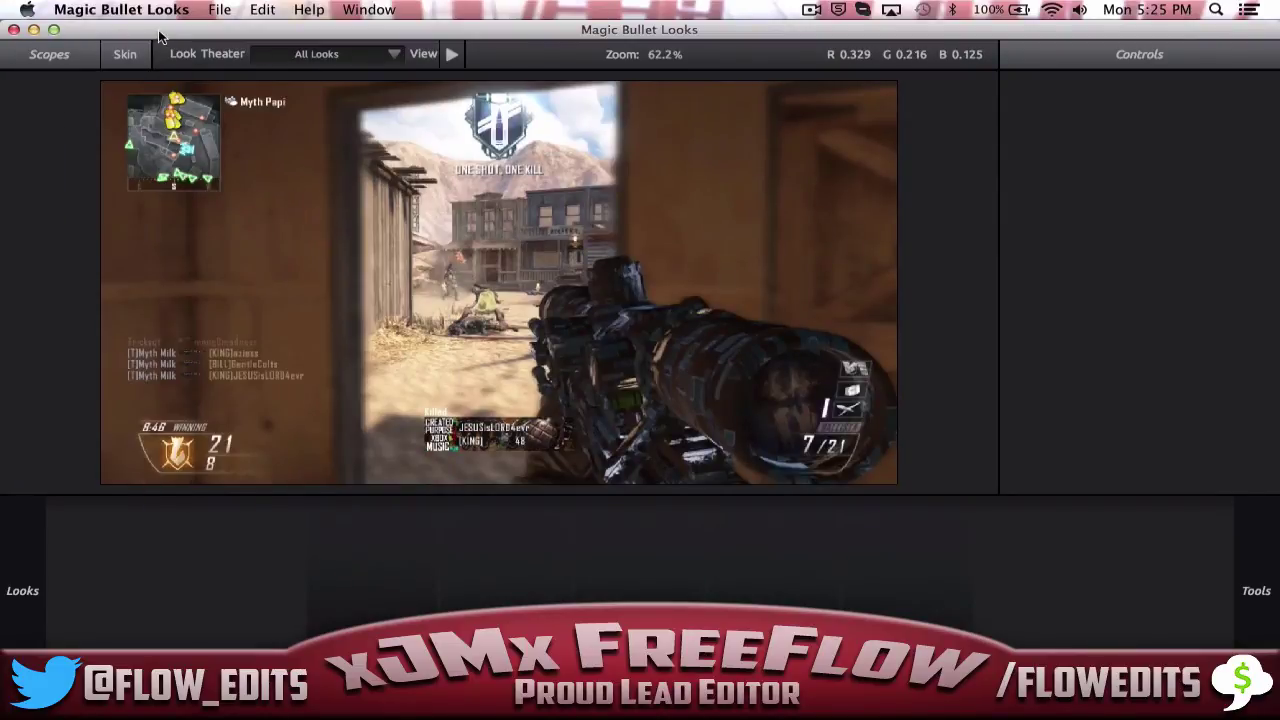
- Apply Mask Base from the Base CC's looks group and exit the Looks editor
drag(158, 29, 156, 28)
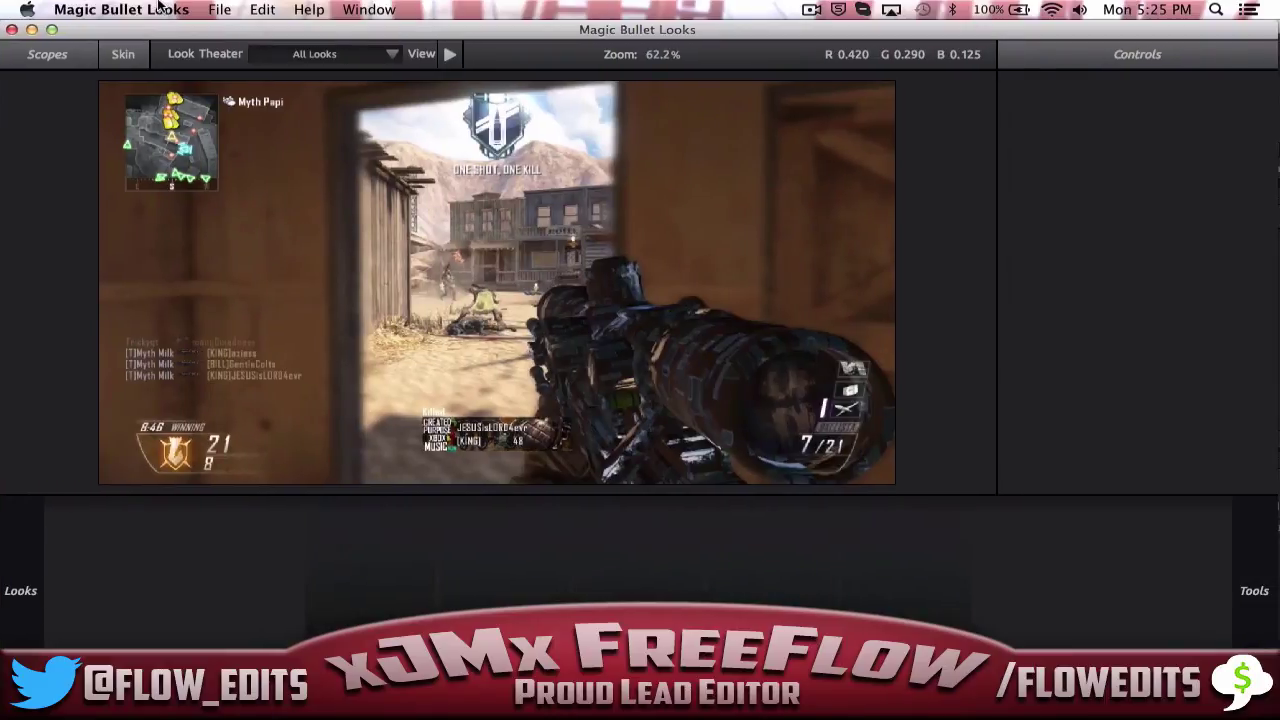
mouse_move(14, 108)
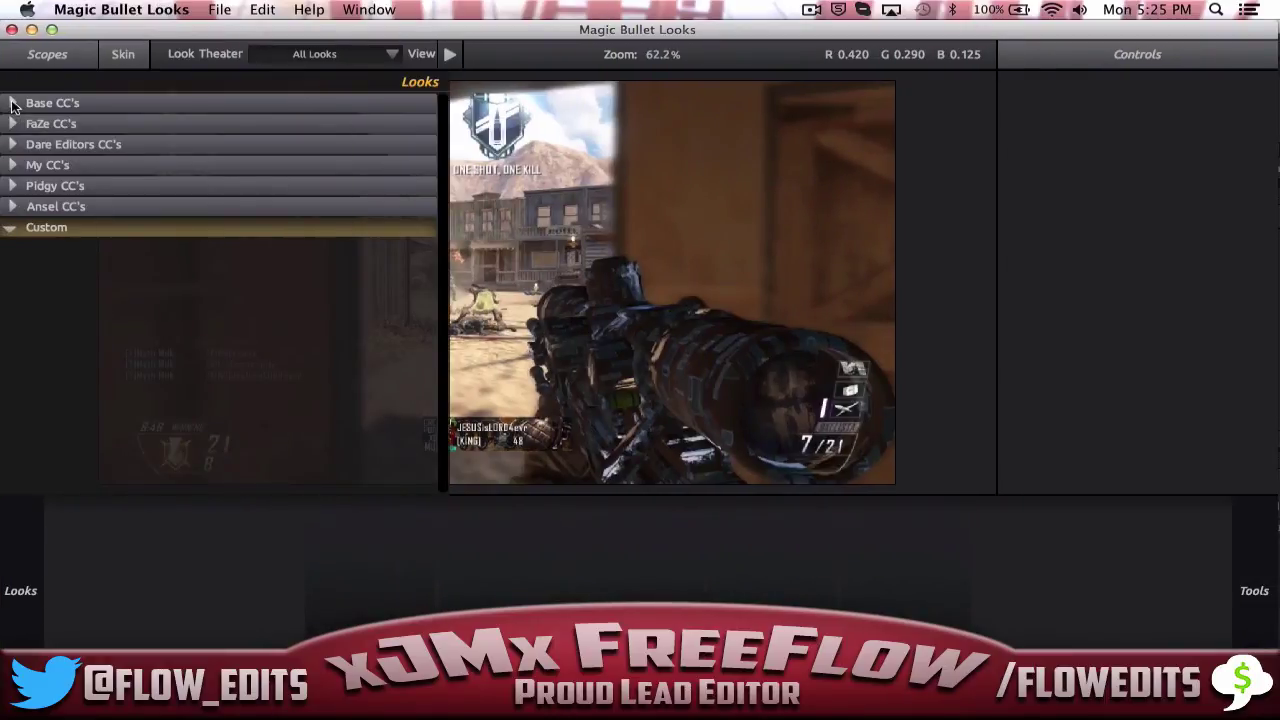
click(12, 103)
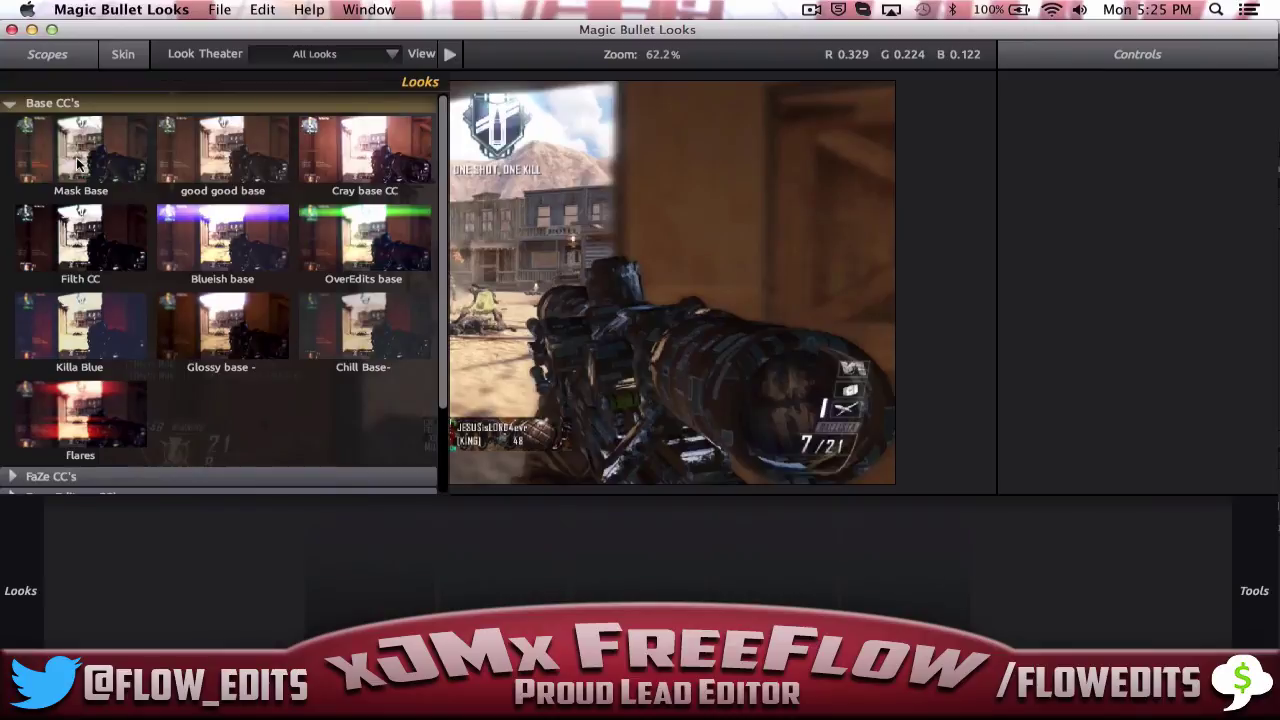
double_click(84, 160)
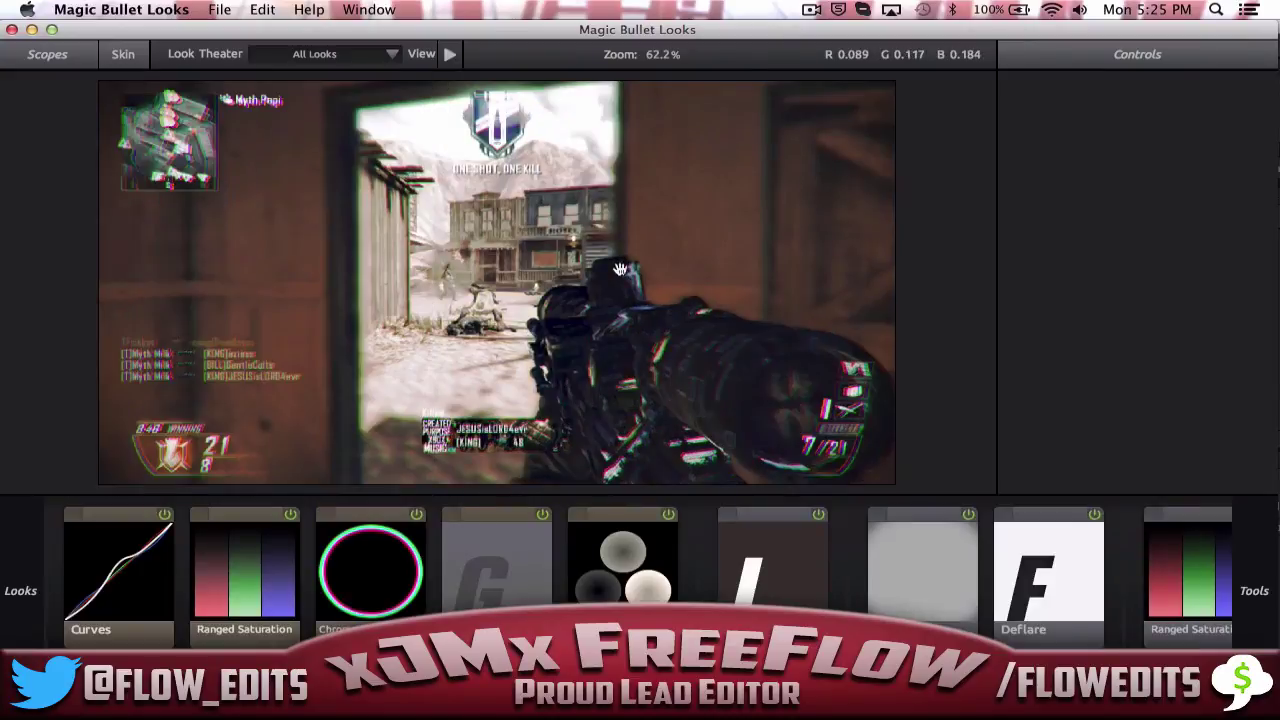
scroll(985, 568, right, 3)
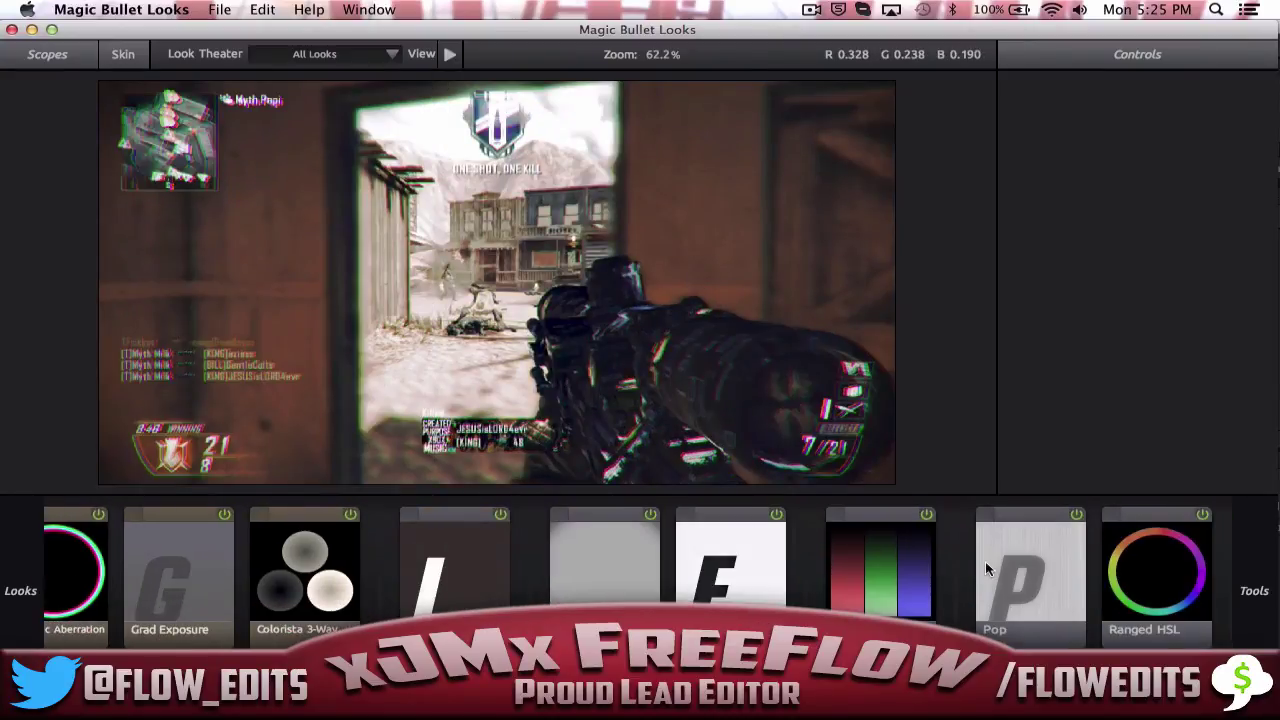
scroll(985, 568, left, 3)
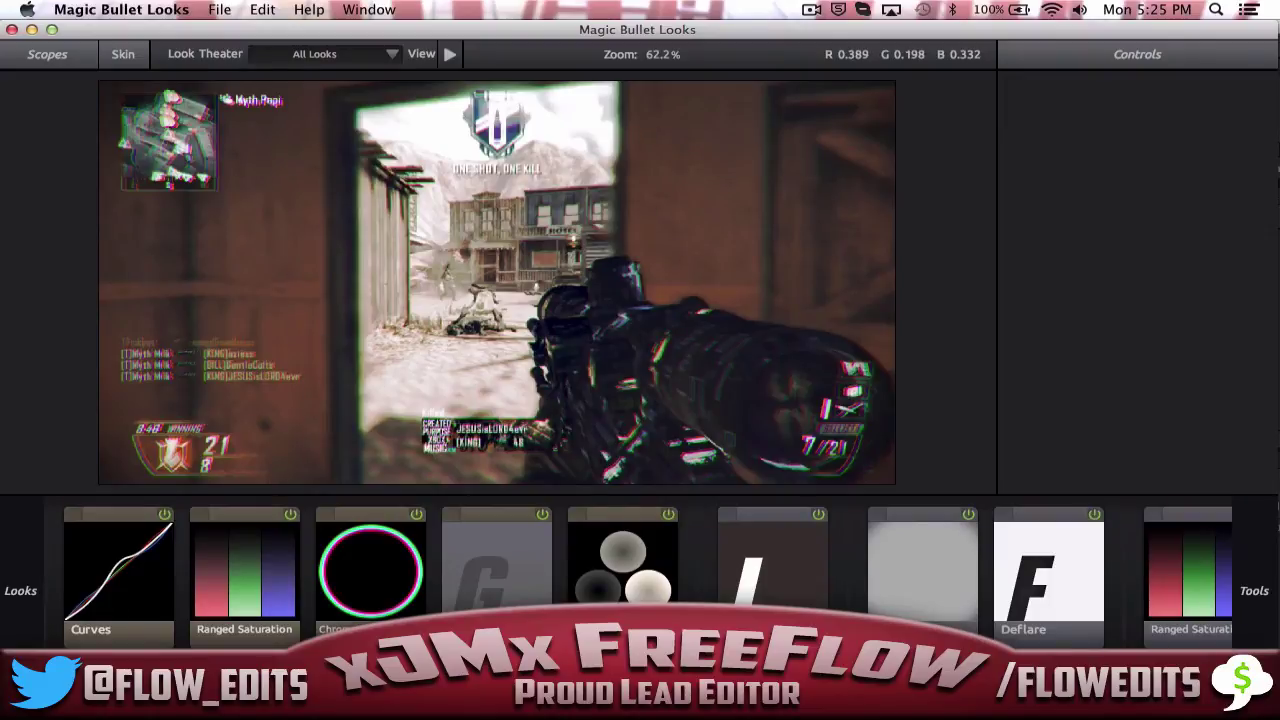
key(Return)
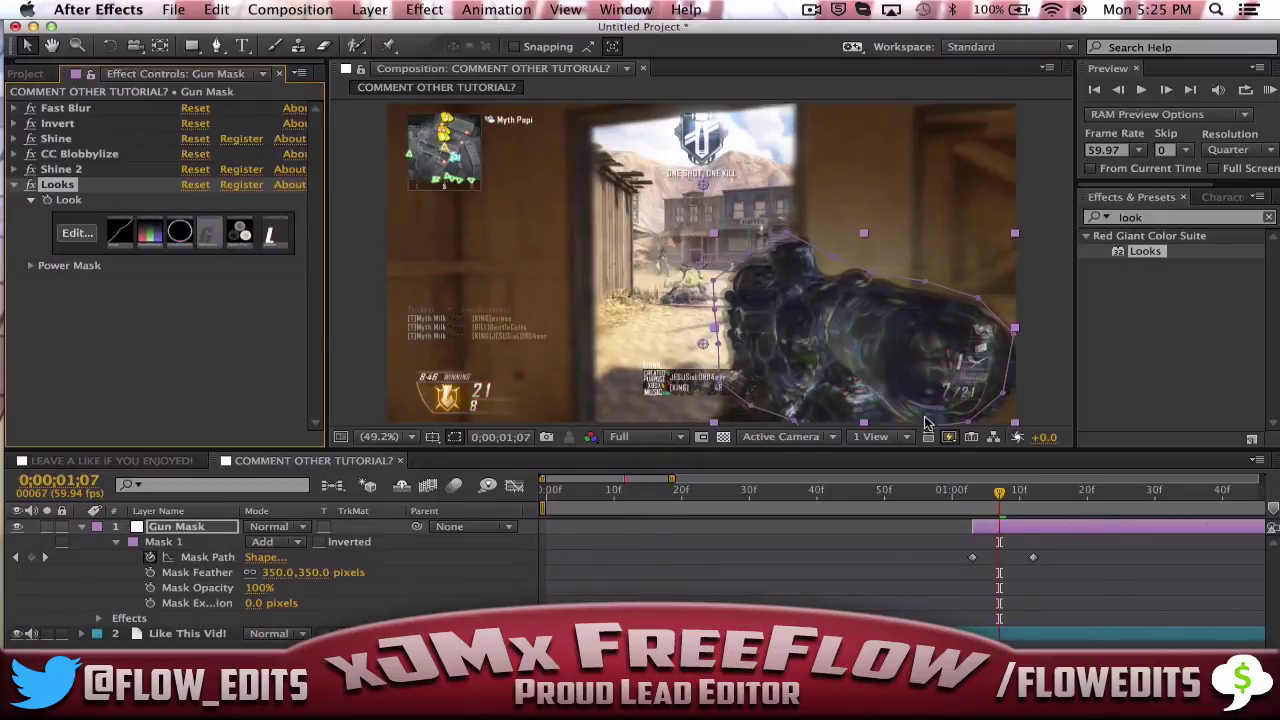
- Compare Looks on and off, collapse it, set time to 0;00;01;10, and toggle Gun Mask visibility
click(31, 185)
click(31, 185)
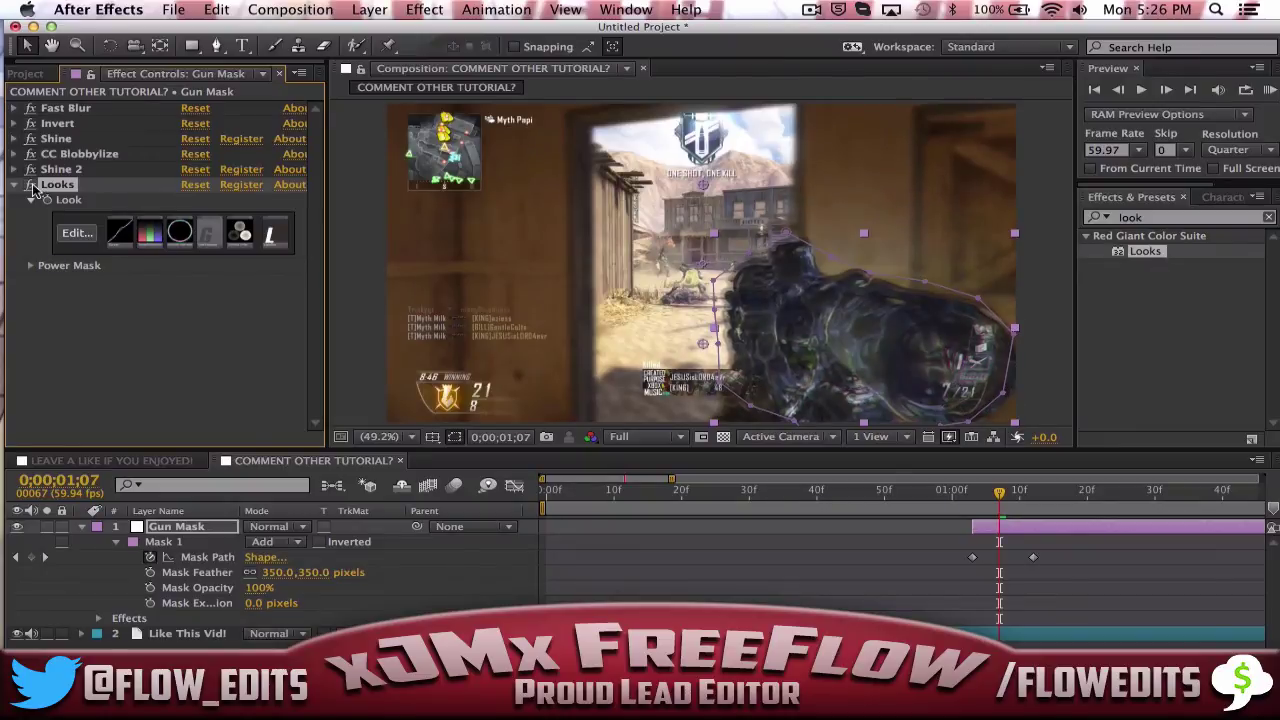
click(31, 185)
click(16, 185)
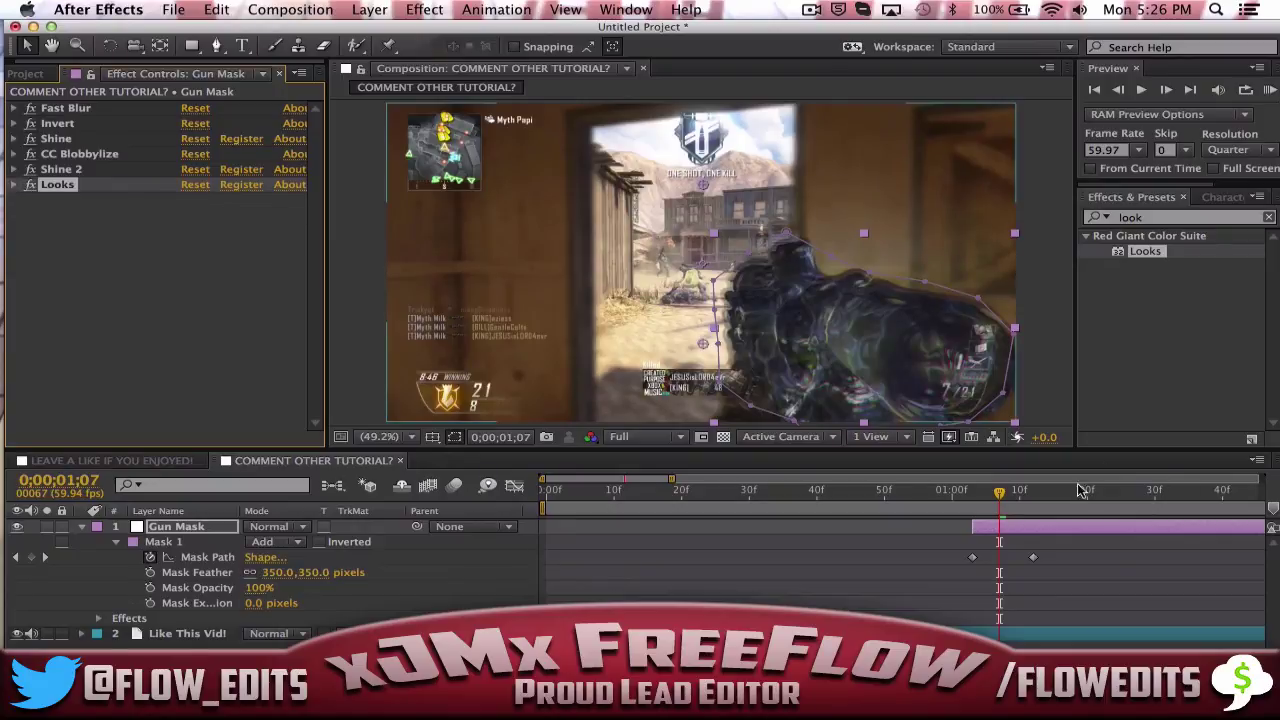
drag(999, 490, 980, 492)
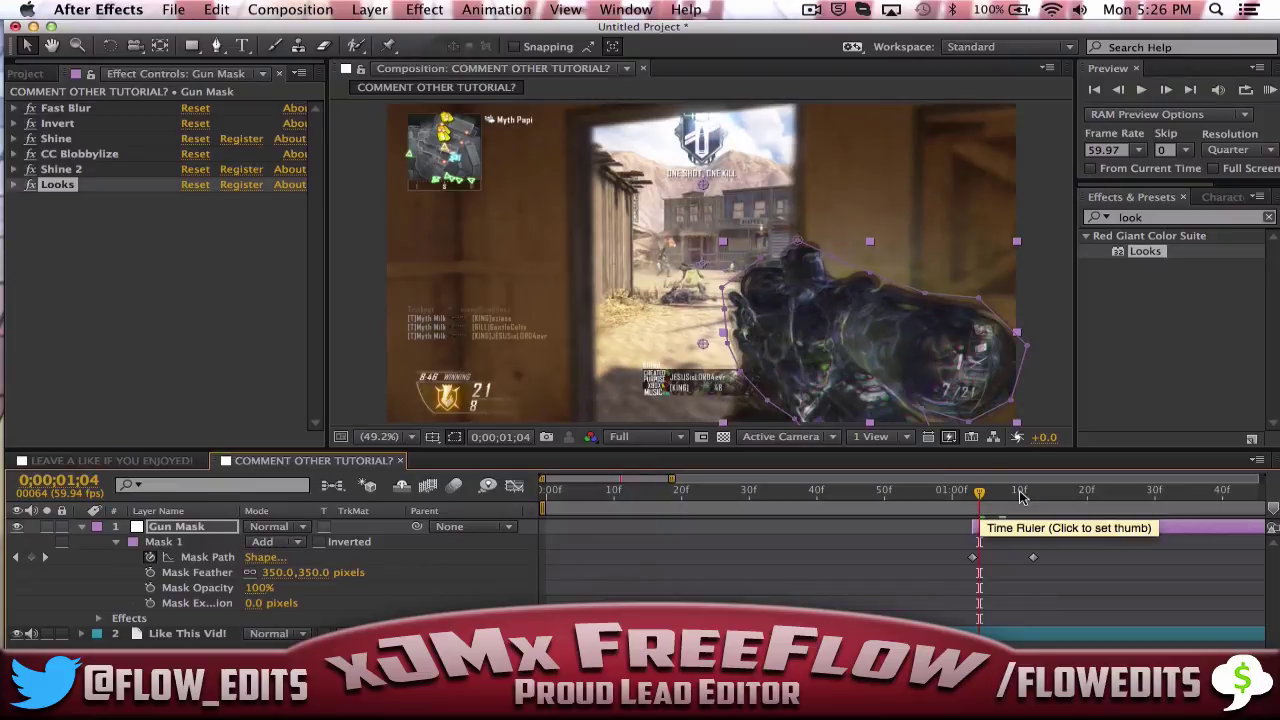
click(1020, 490)
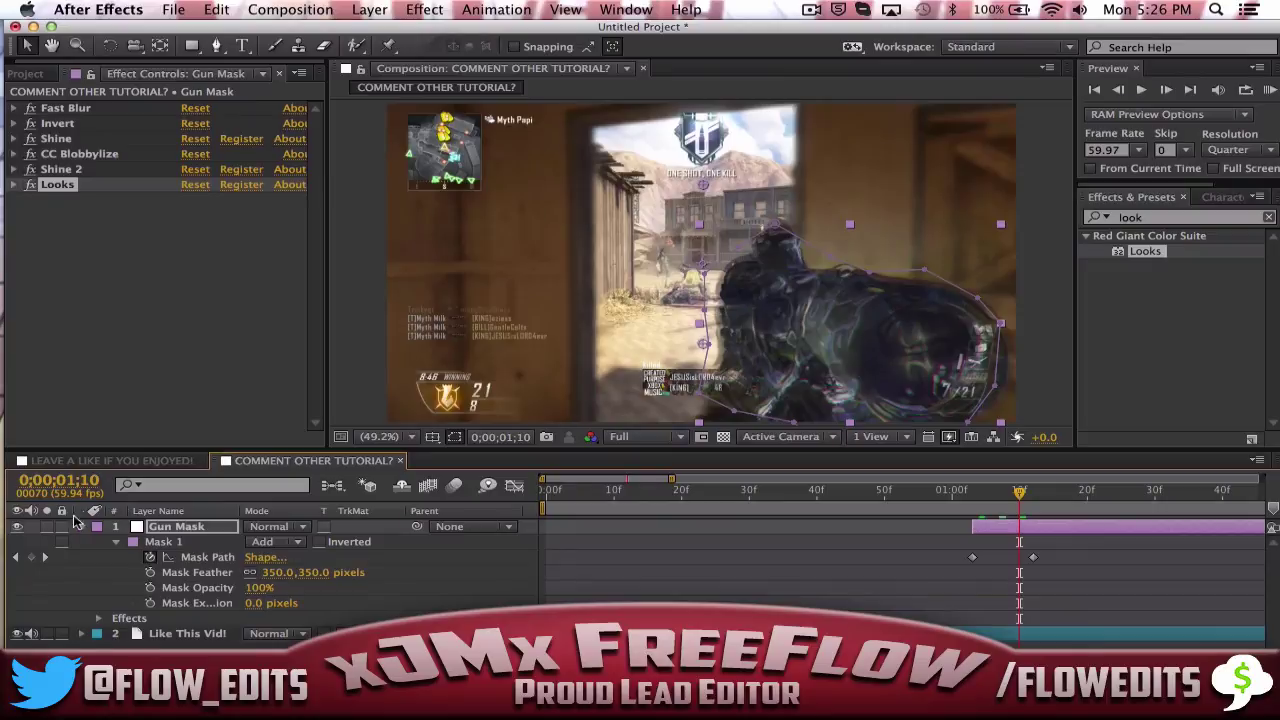
click(18, 527)
- In the LEAVE A LIKE composition, lower GUN MASK 2's CC Blobbylize Blobbiness Softness to 12.0
click(85, 461)
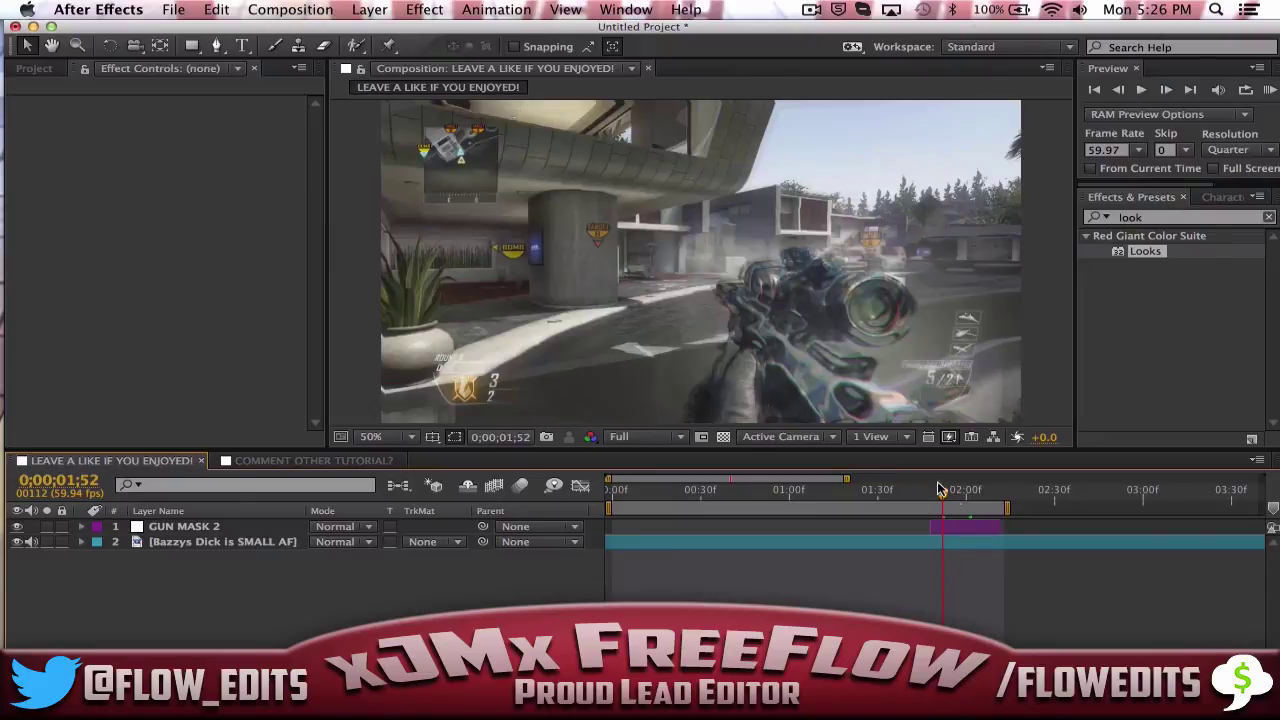
click(951, 527)
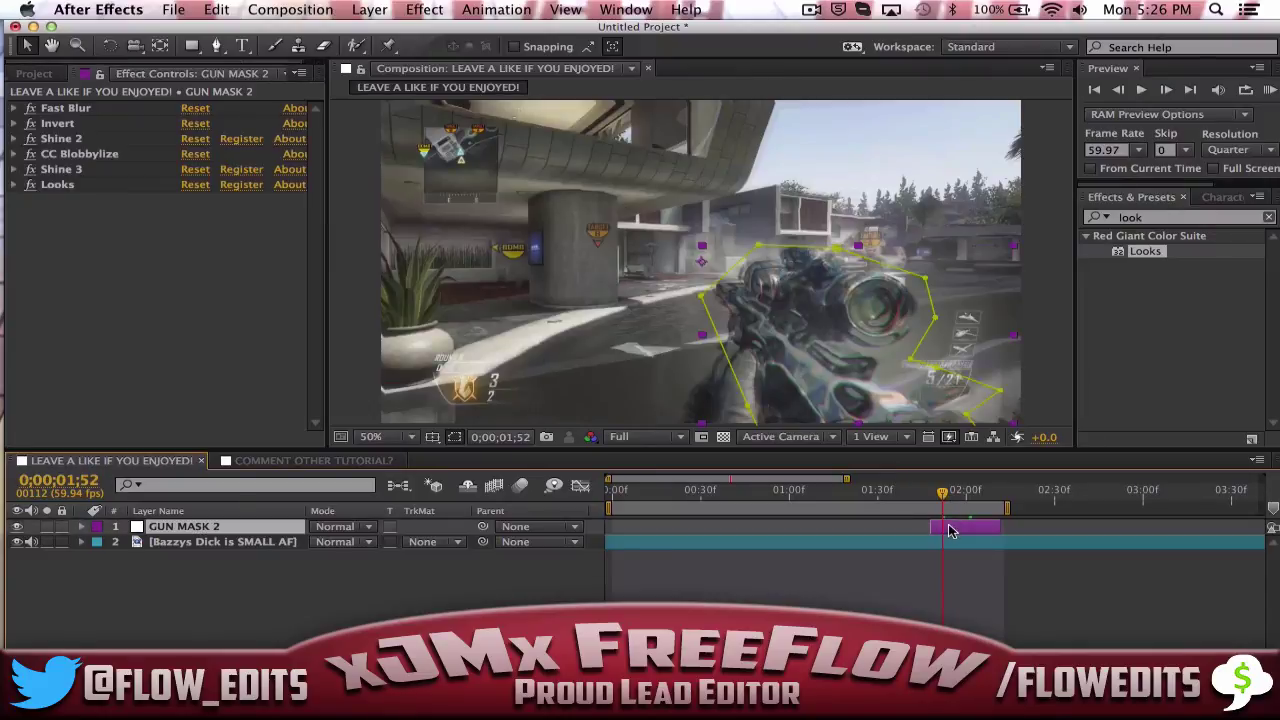
click(14, 154)
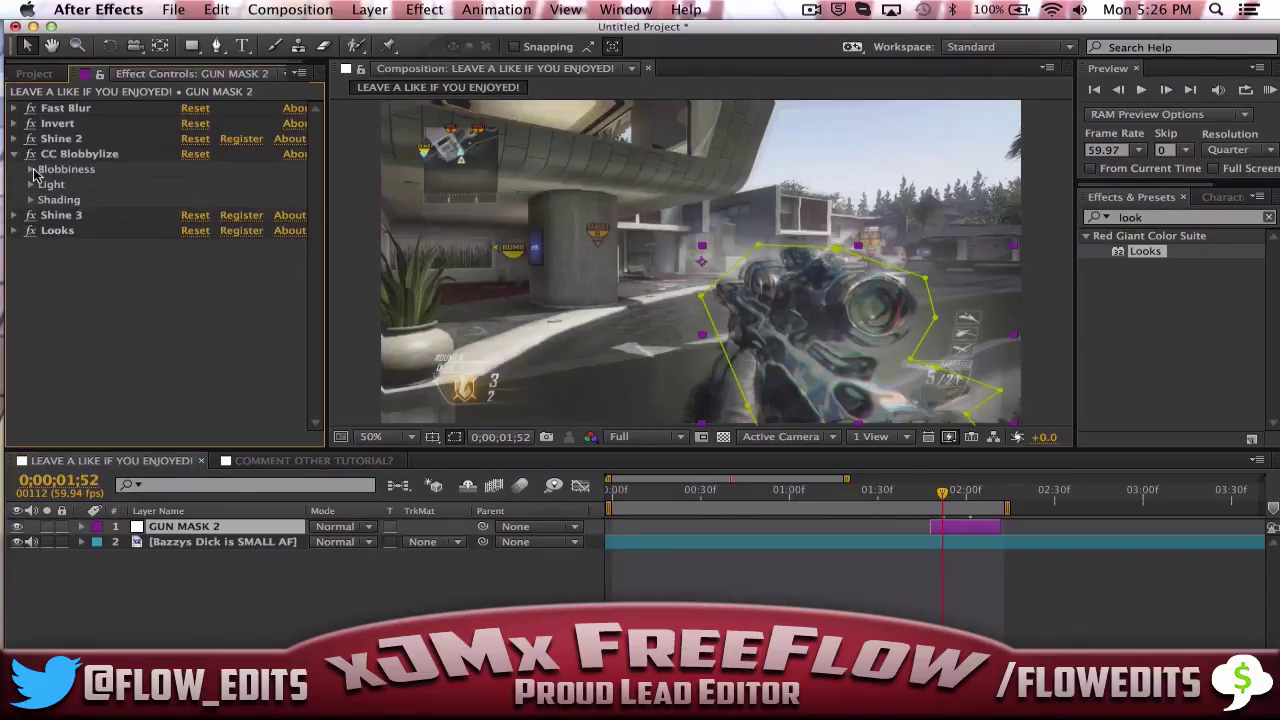
click(31, 169)
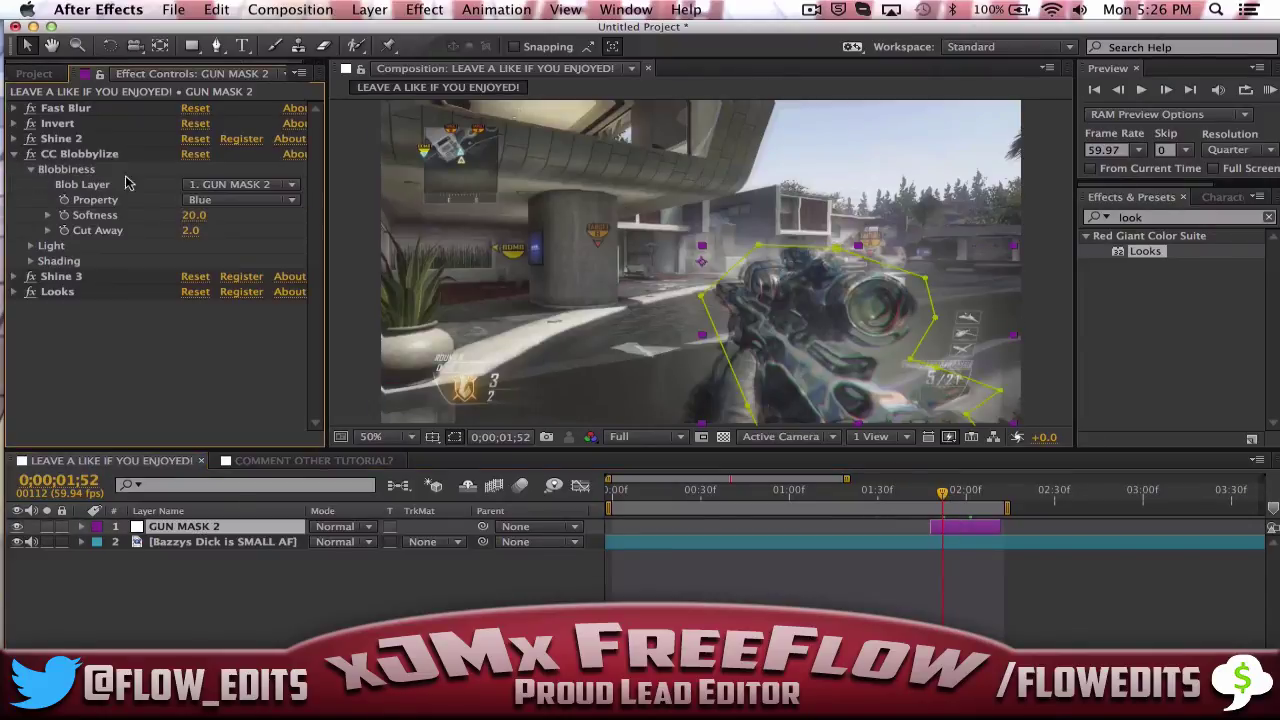
click(196, 215)
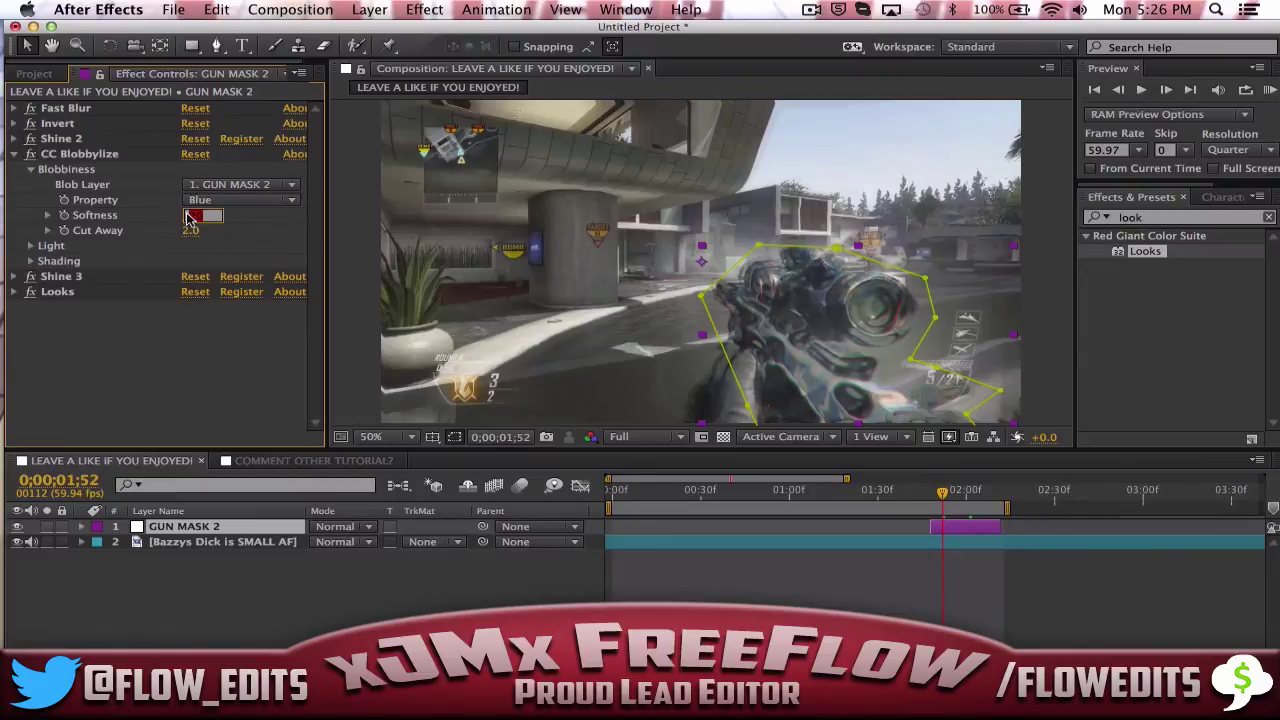
text(12)
key(Return)
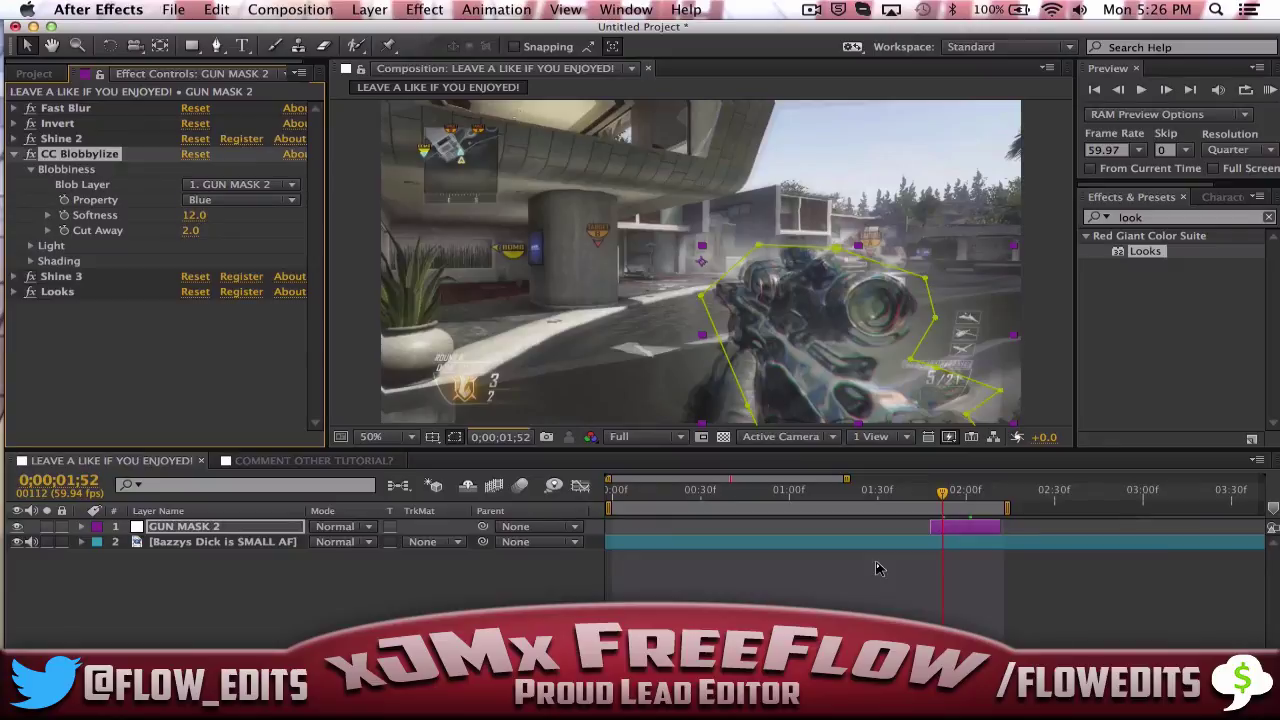
click(868, 343)
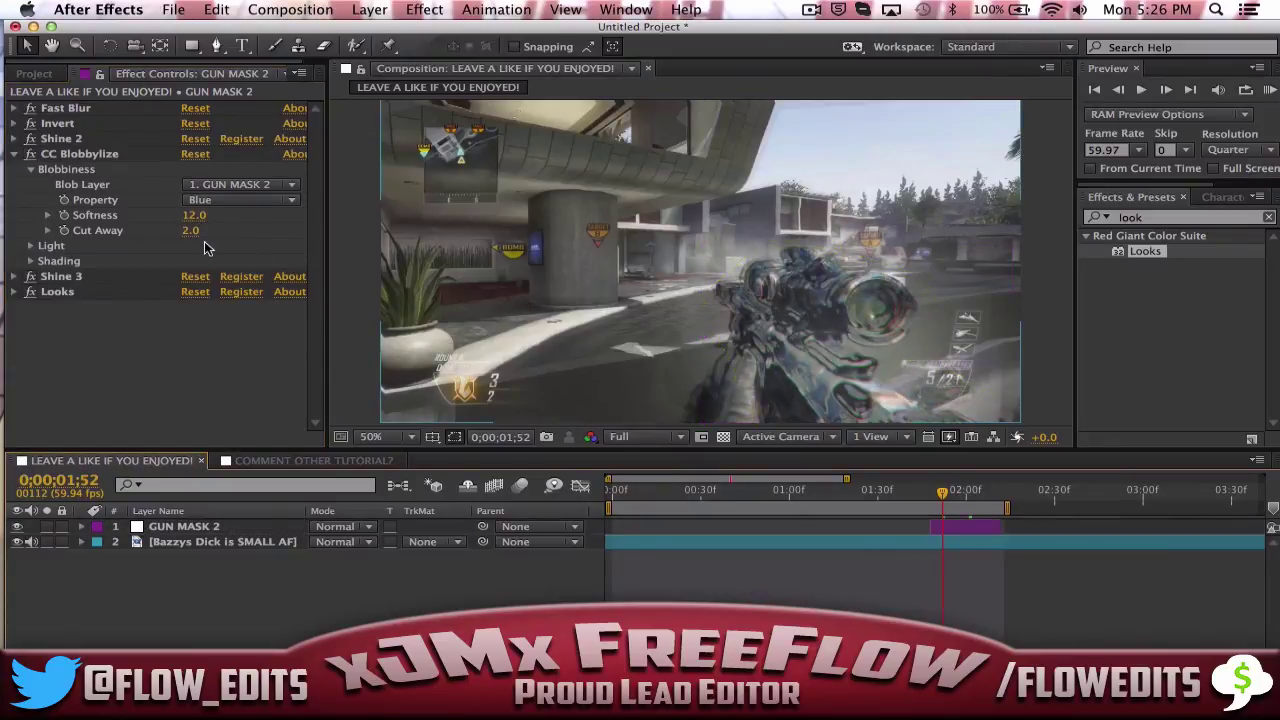
- Hide the After Effects window to reveal the MASK CC By FreeFlow.MBLook file on the desktop
click(37, 27)
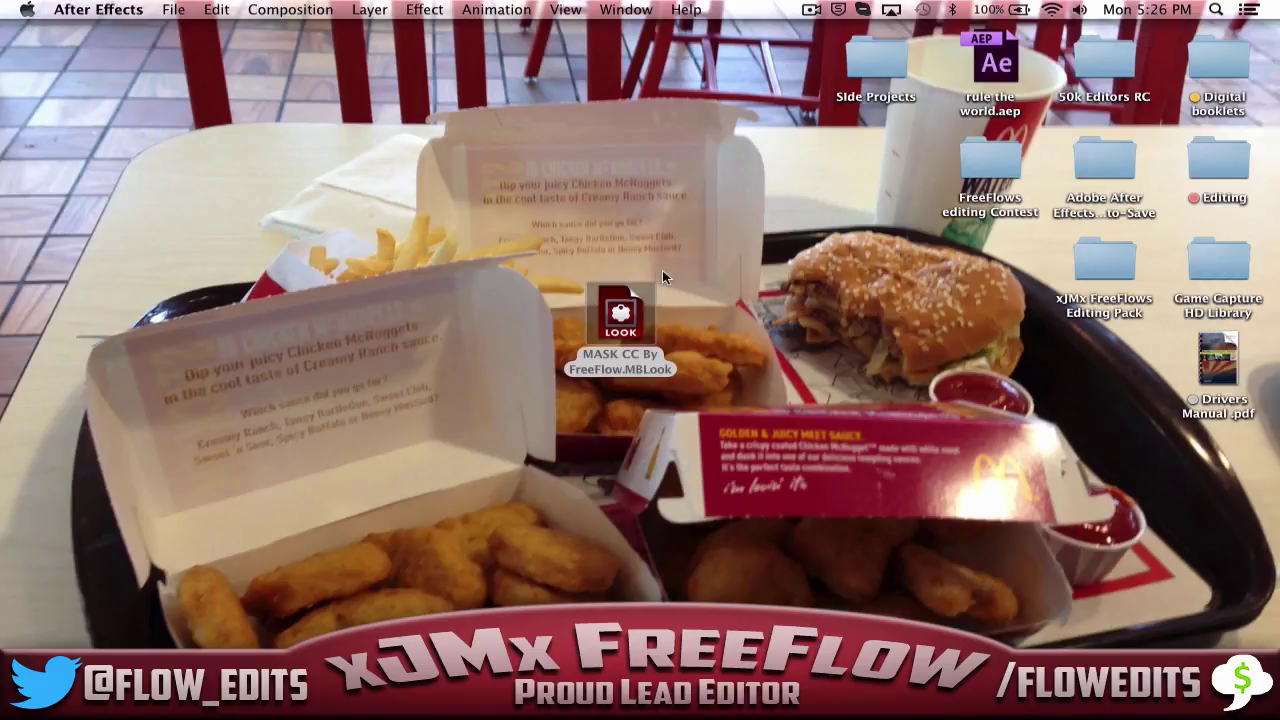